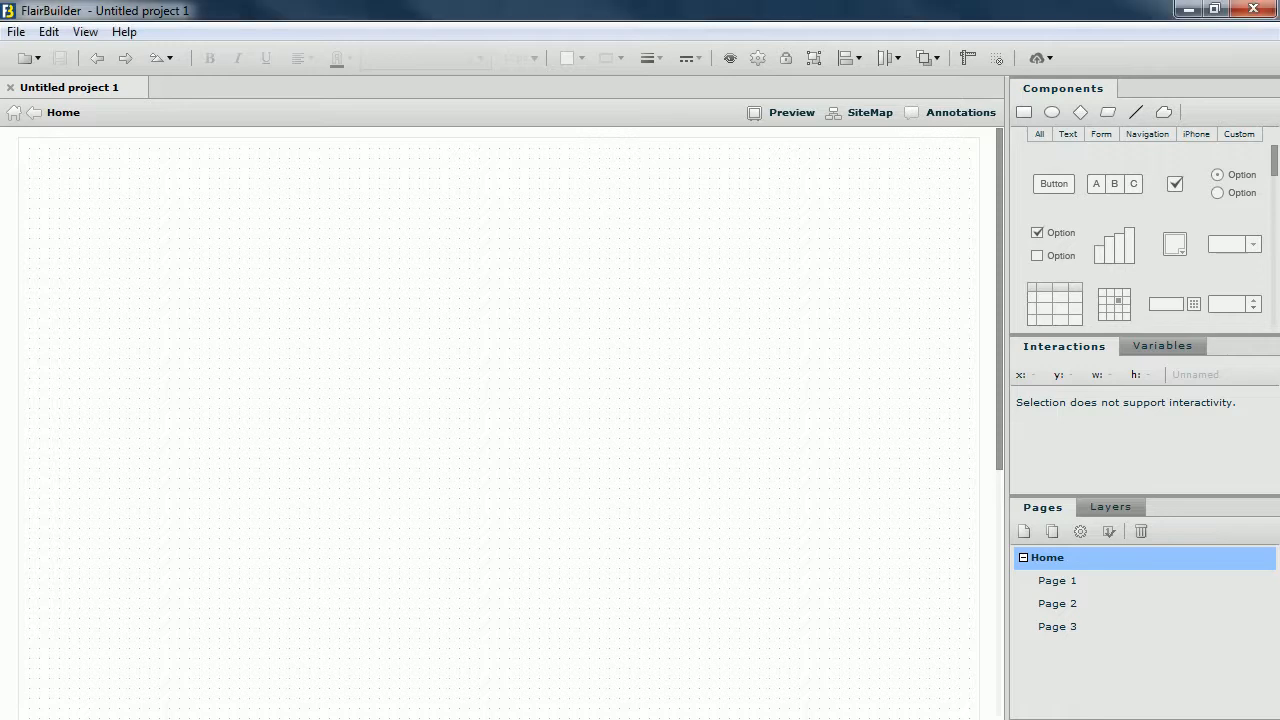
left_click(1040, 57)
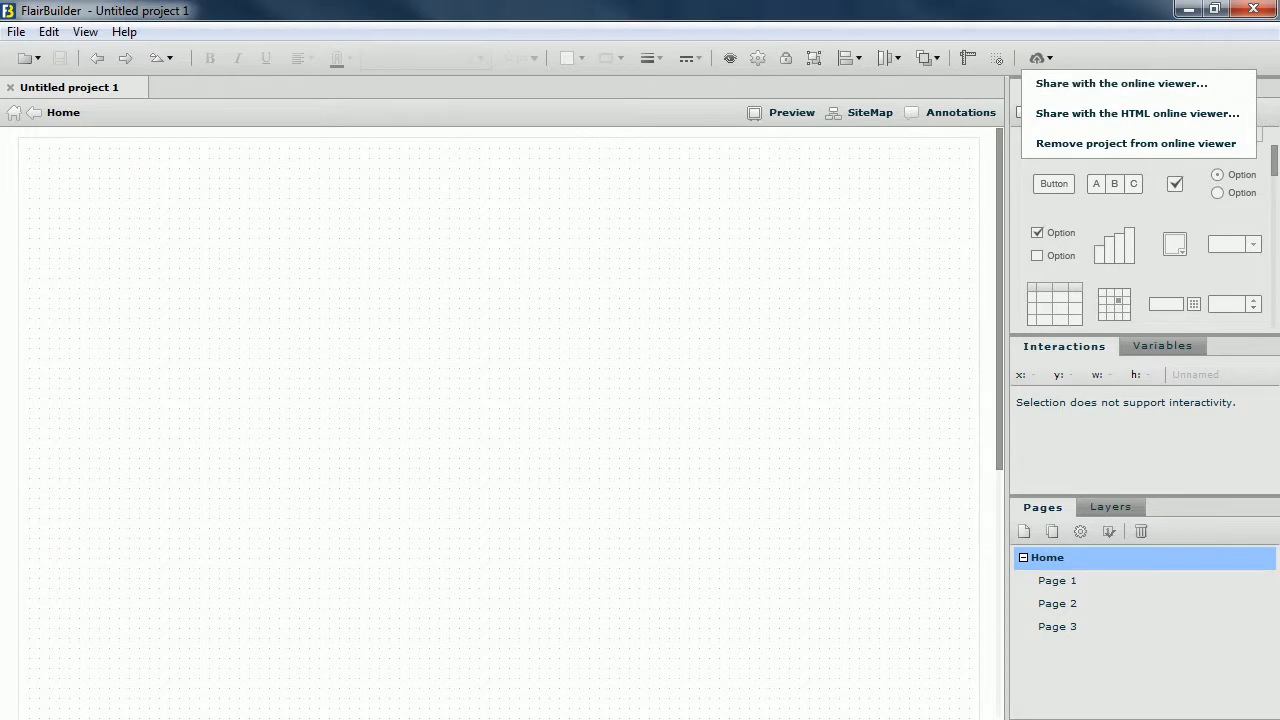
key("Escape")
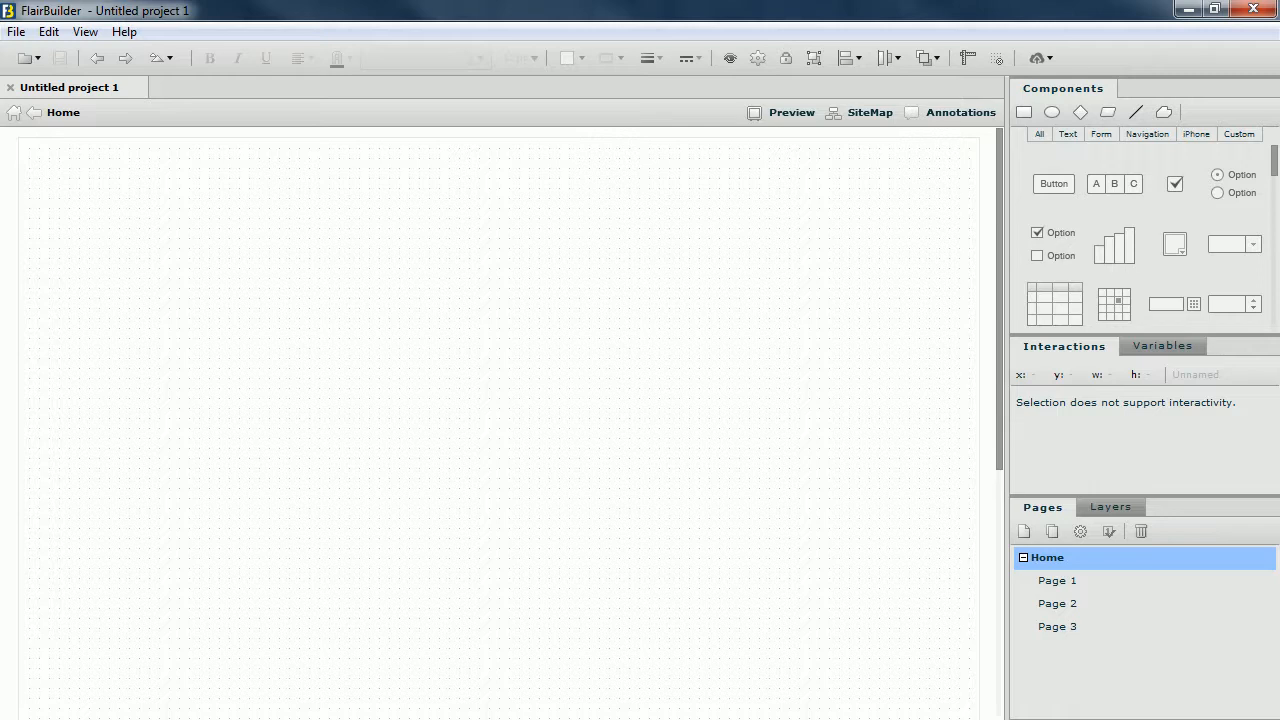
Enable the CSS grid in the Home page's settings with 12 columns, a gutter of 20 and margins of 12
right_click(243, 207)
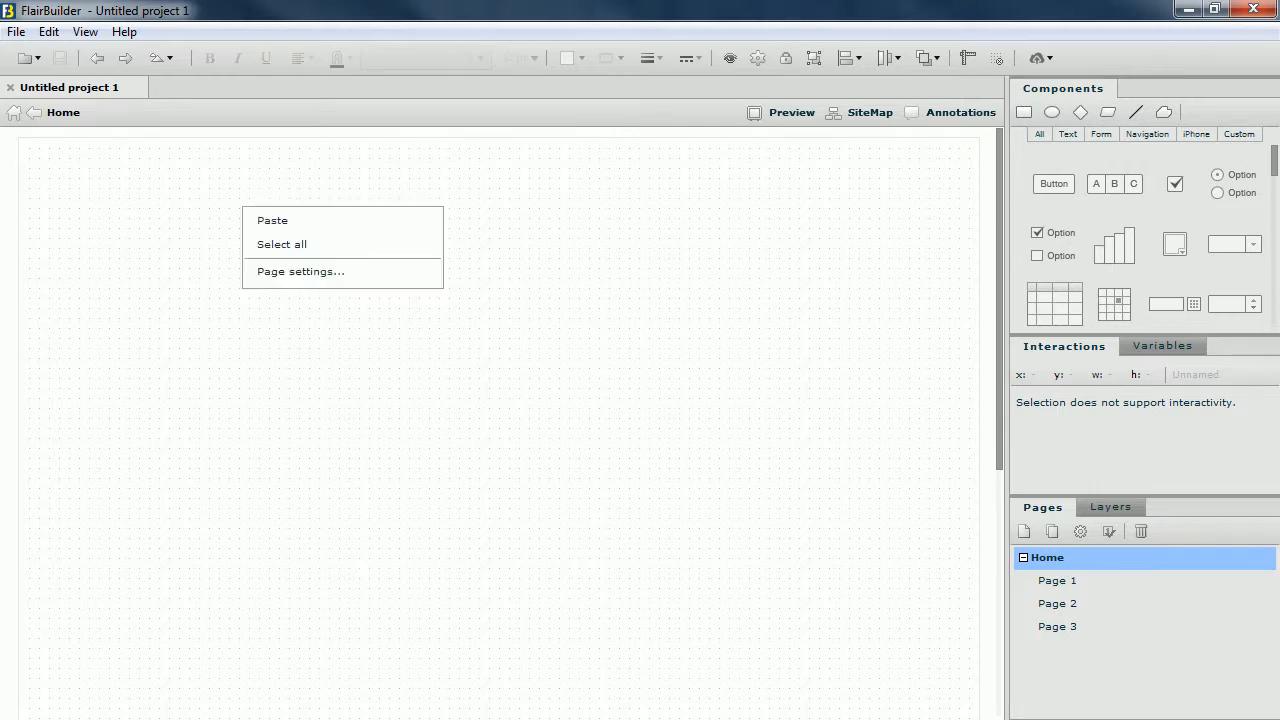
left_click(301, 271)
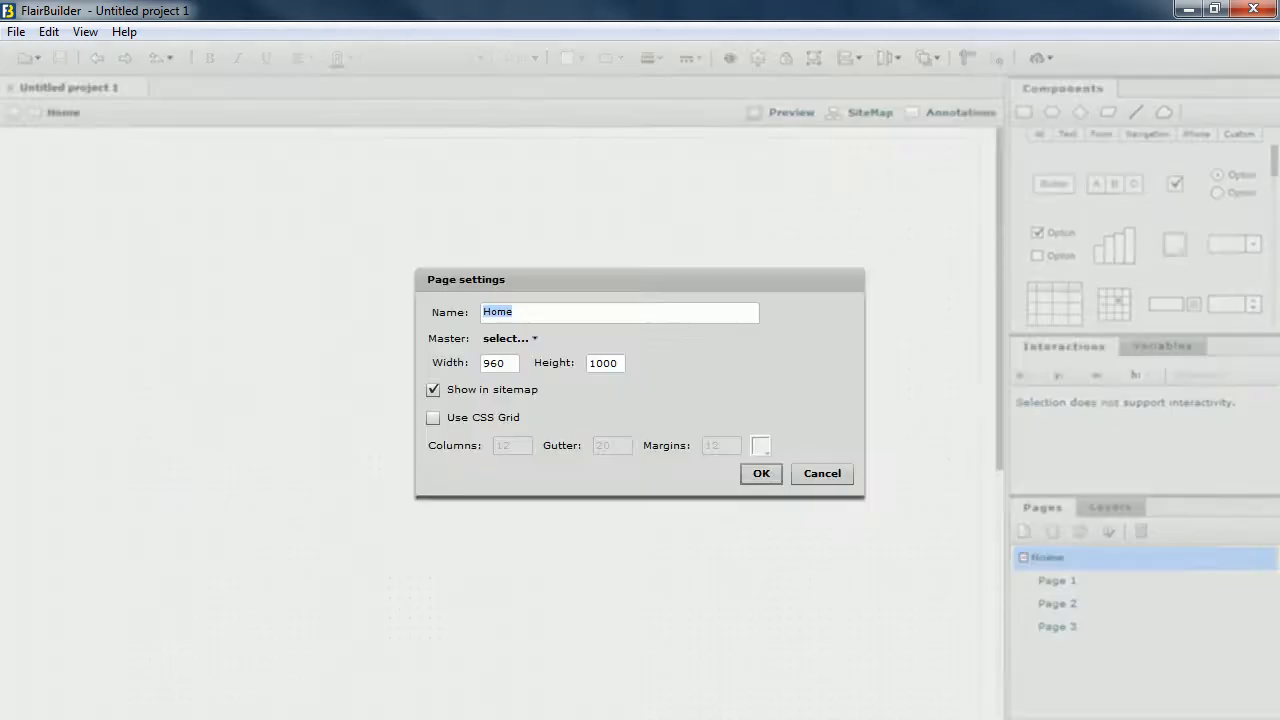
left_click(433, 417)
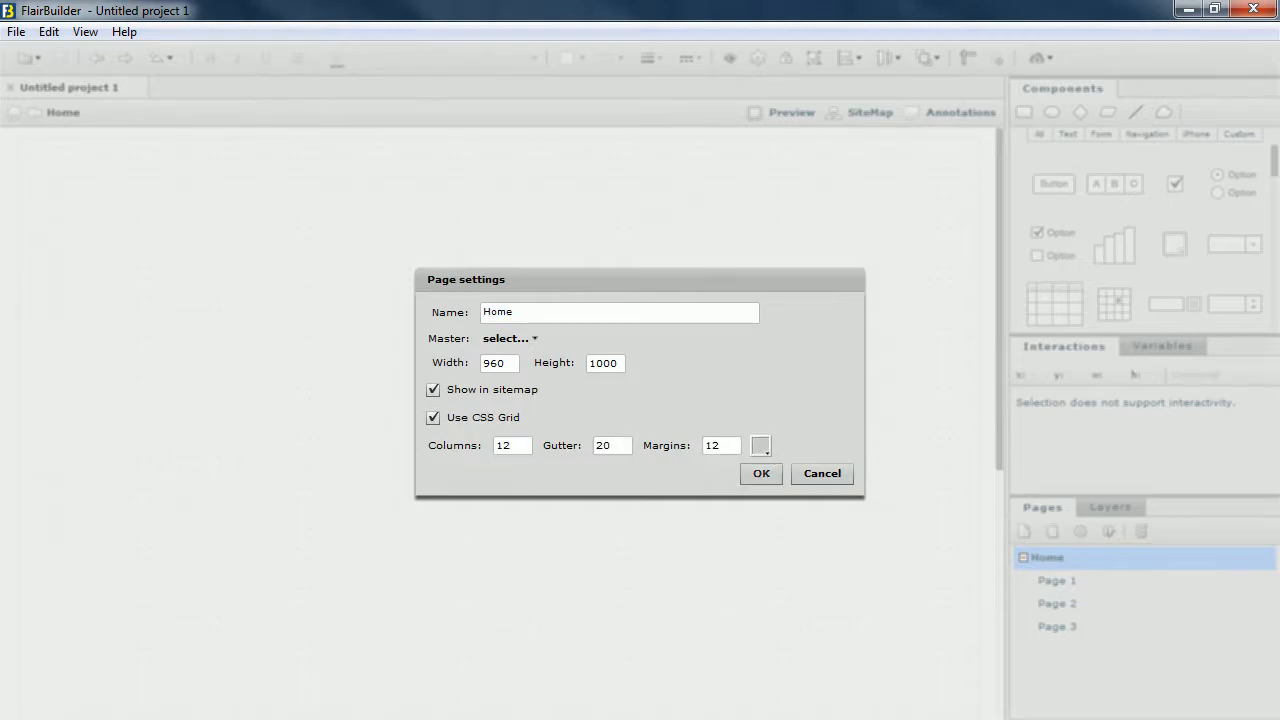
key("Return")
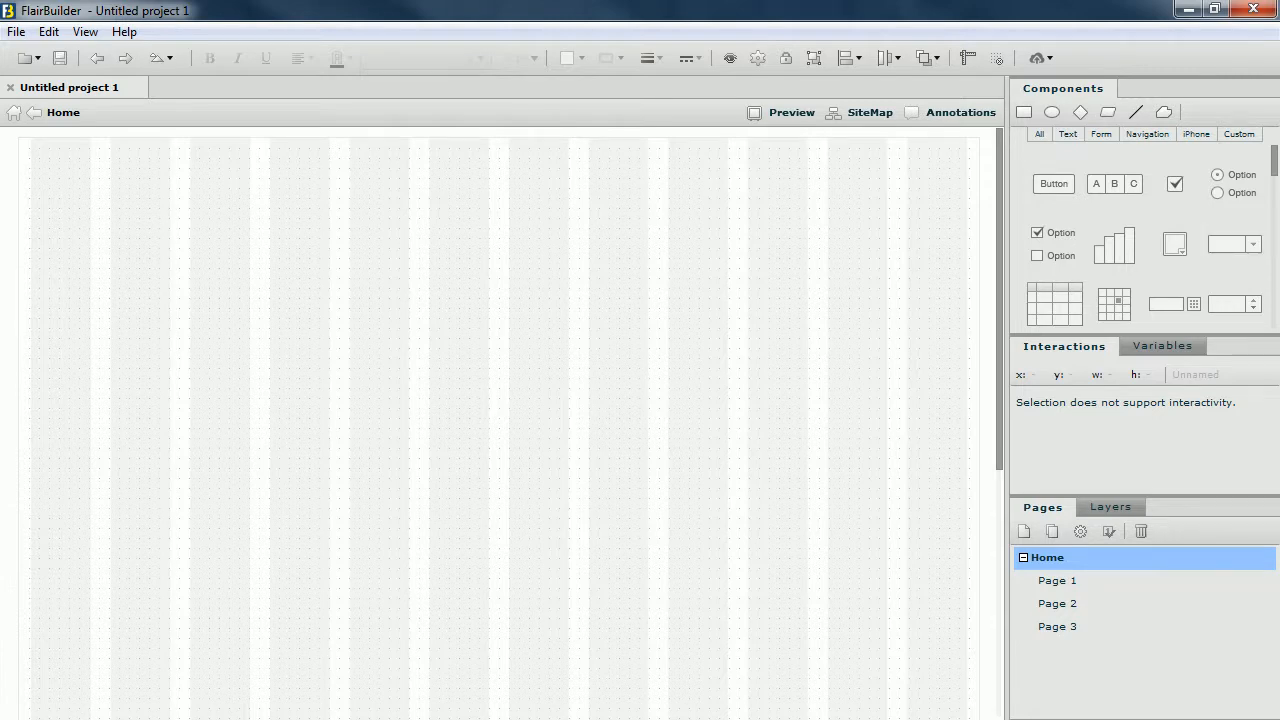
Draw two rectangles side by side on the Home page and align the second, about 176 by 168, with the first
left_click_drag(404, 224, 605, 391)
left_click(1023, 112)
left_click_drag(685, 340, 860, 507)
left_click_drag(772, 423, 756, 307)
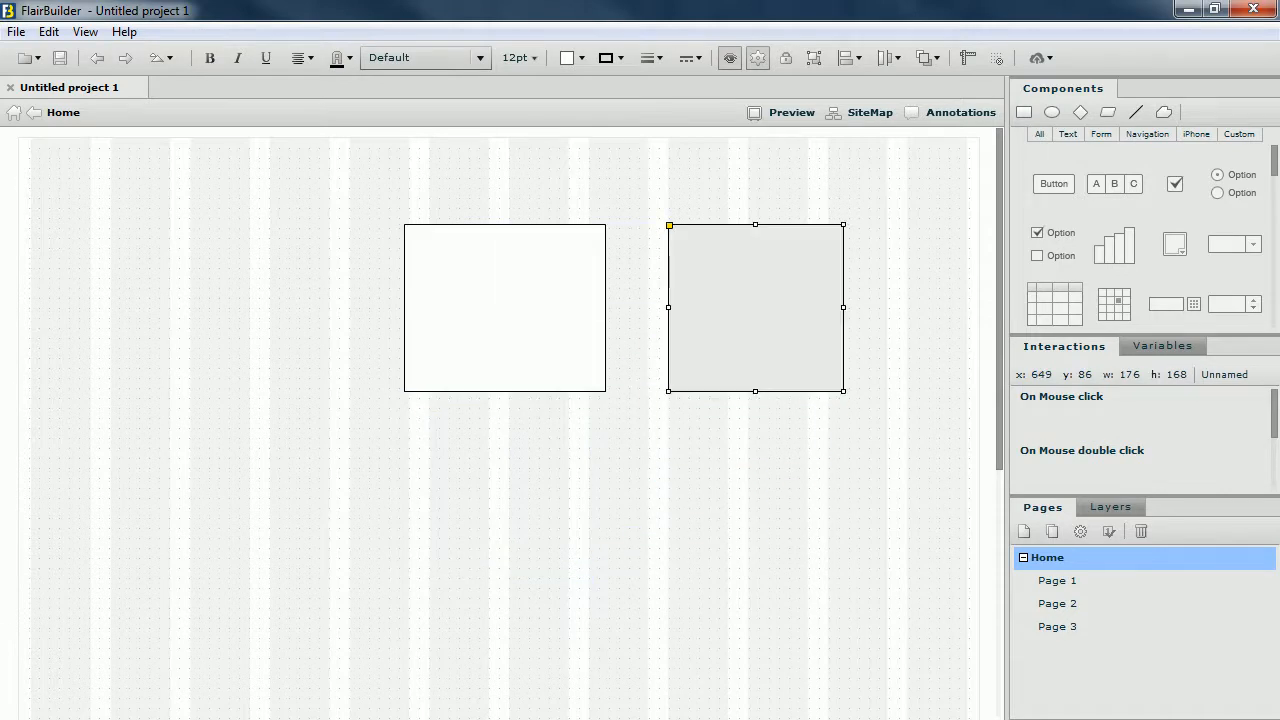
Delete both rectangles from the Home page
left_click_drag(872, 503, 189, 195)
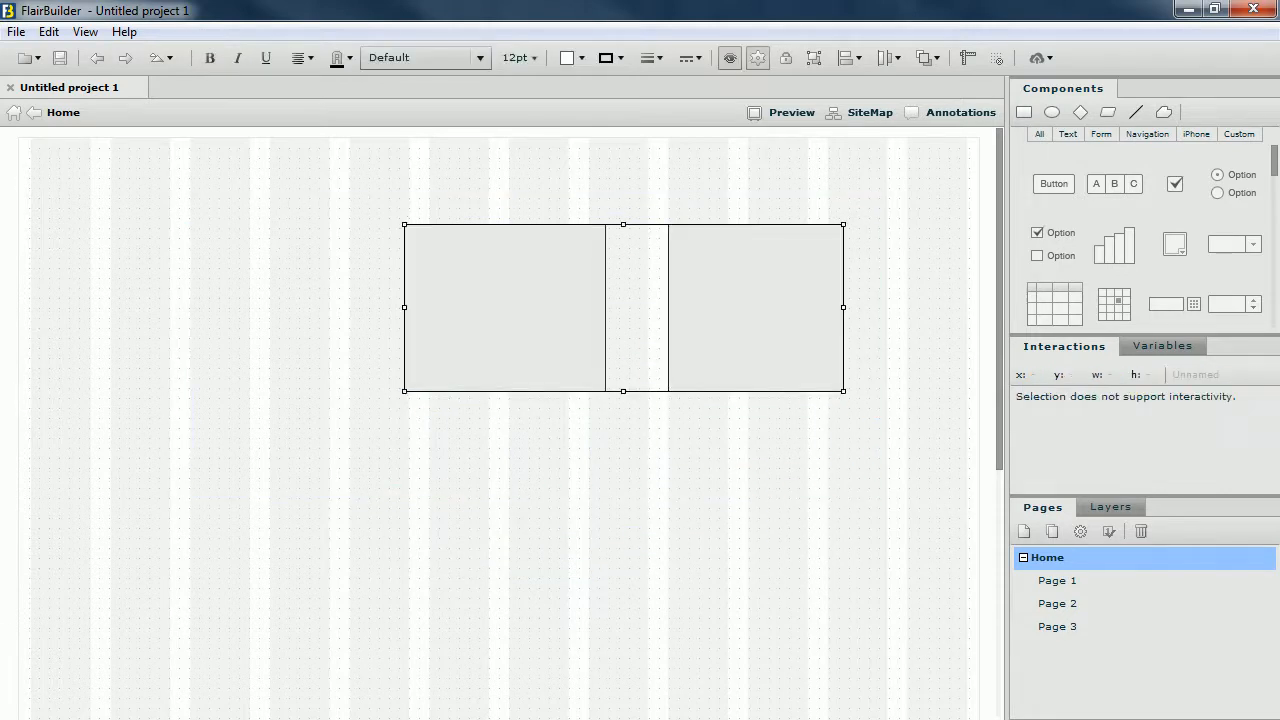
key("Delete")
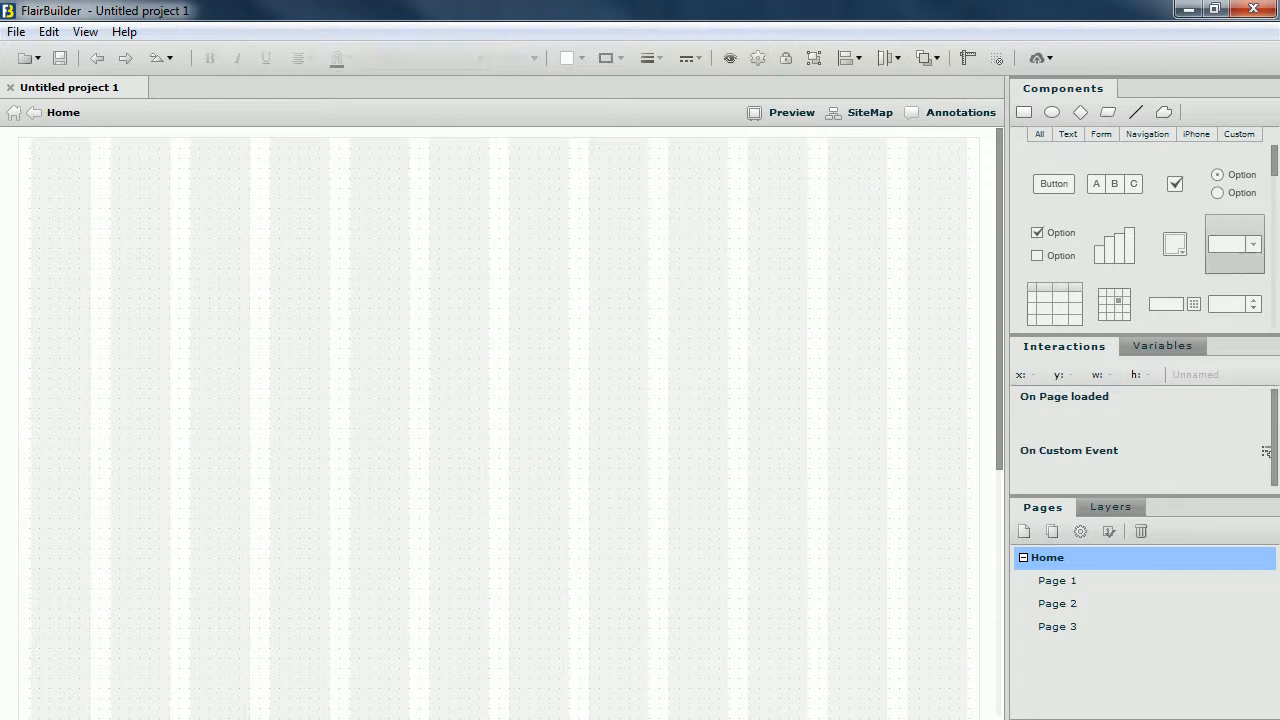
Place an image placeholder in the upper-left corner of the Home page, starting at the first grid column
scroll(1234, 240, "down", 3)
scroll(1234, 240, "down", 1)
left_click_drag(1234, 242, 80, 207)
key("Escape")
key("Escape")
Add a menu bar with its default items beside the image placeholder and stretch it from the third grid column to the last
scroll(1175, 250, "down", 3)
scroll(1180, 265, "down", 8)
scroll(1178, 262, "down", 8)
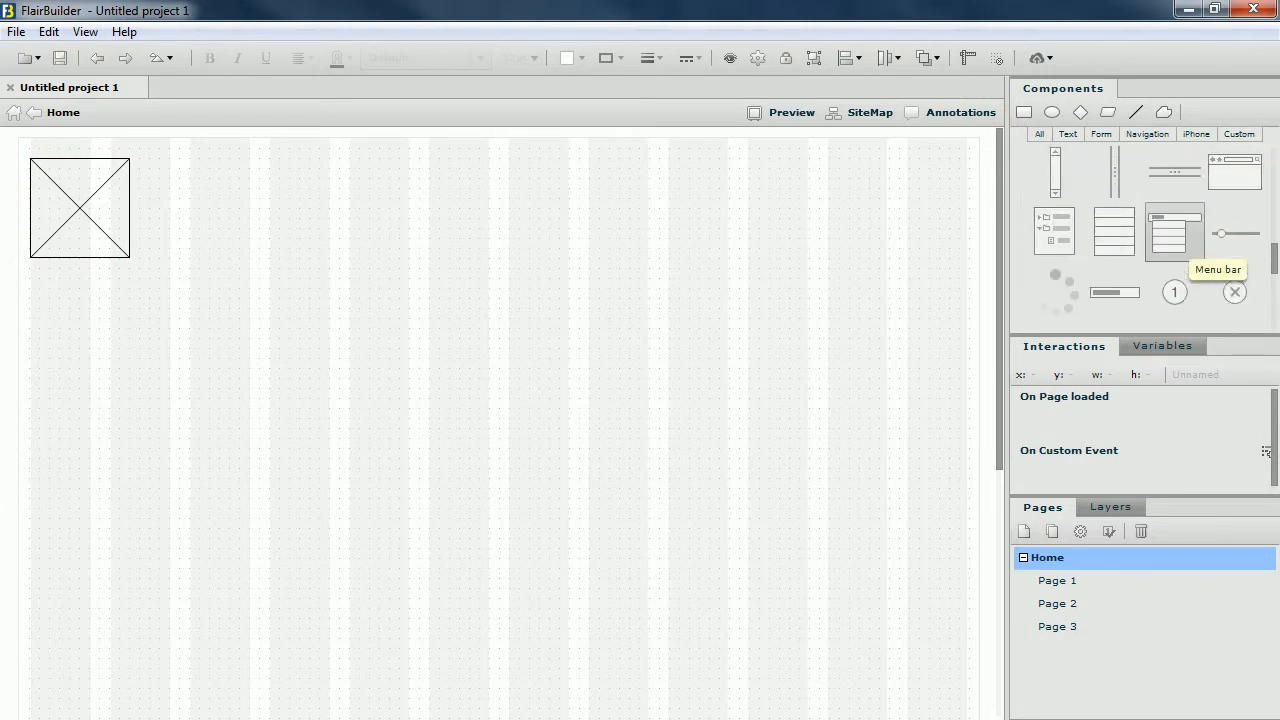
left_click_drag(1172, 255, 783, 250)
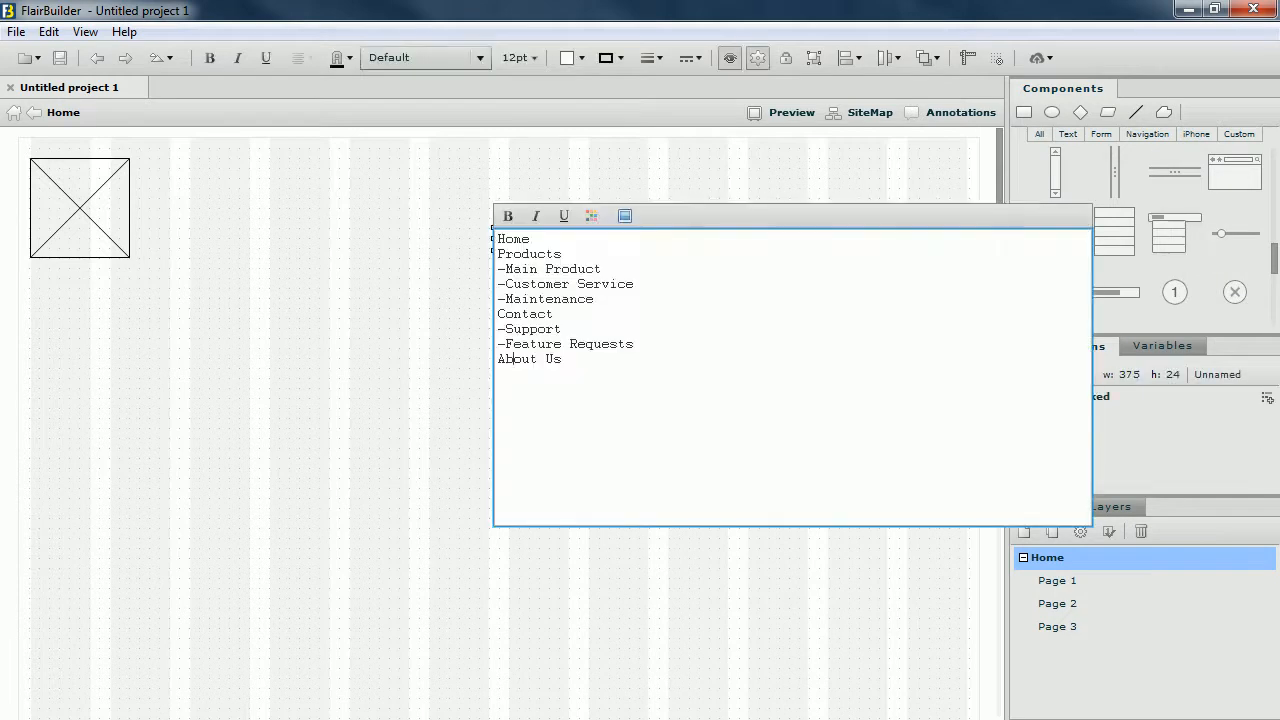
key("Escape")
left_click_drag(680, 239, 377, 208)
left_click_drag(564, 208, 968, 208)
key("Escape")
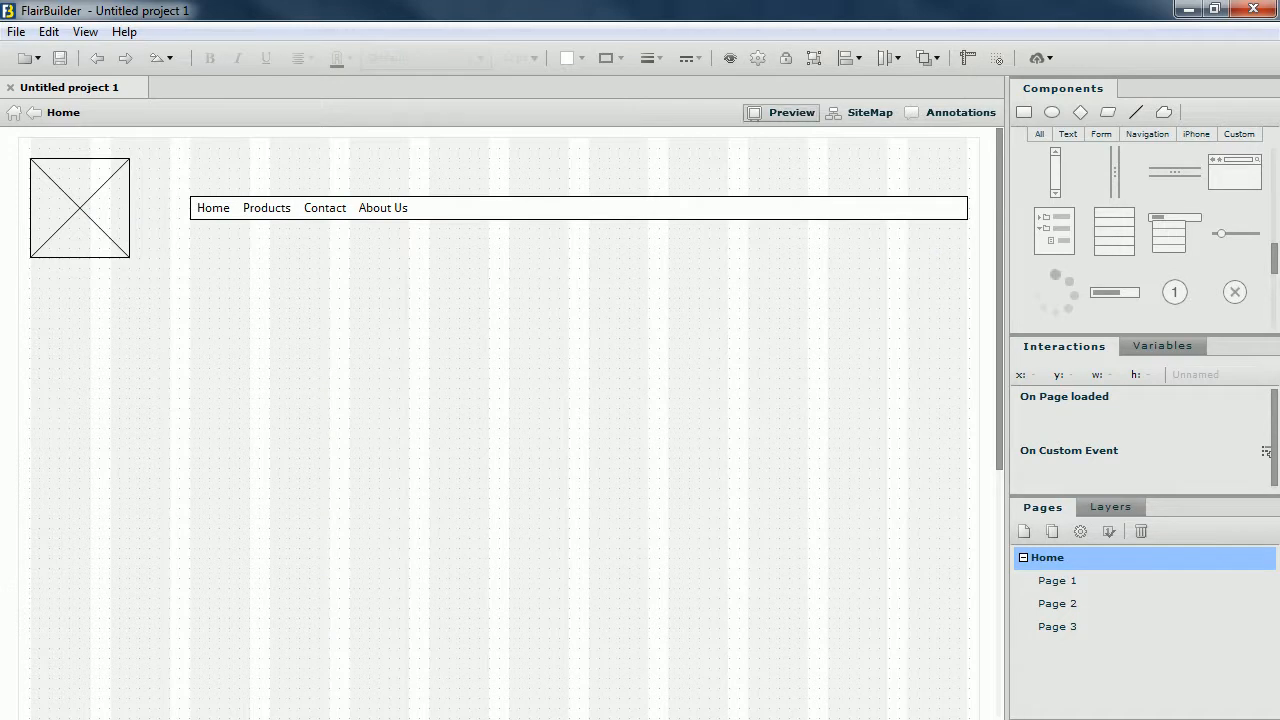
Preview the Home page, check the menu bar's Contact submenu, and return to the design view
left_click(782, 112)
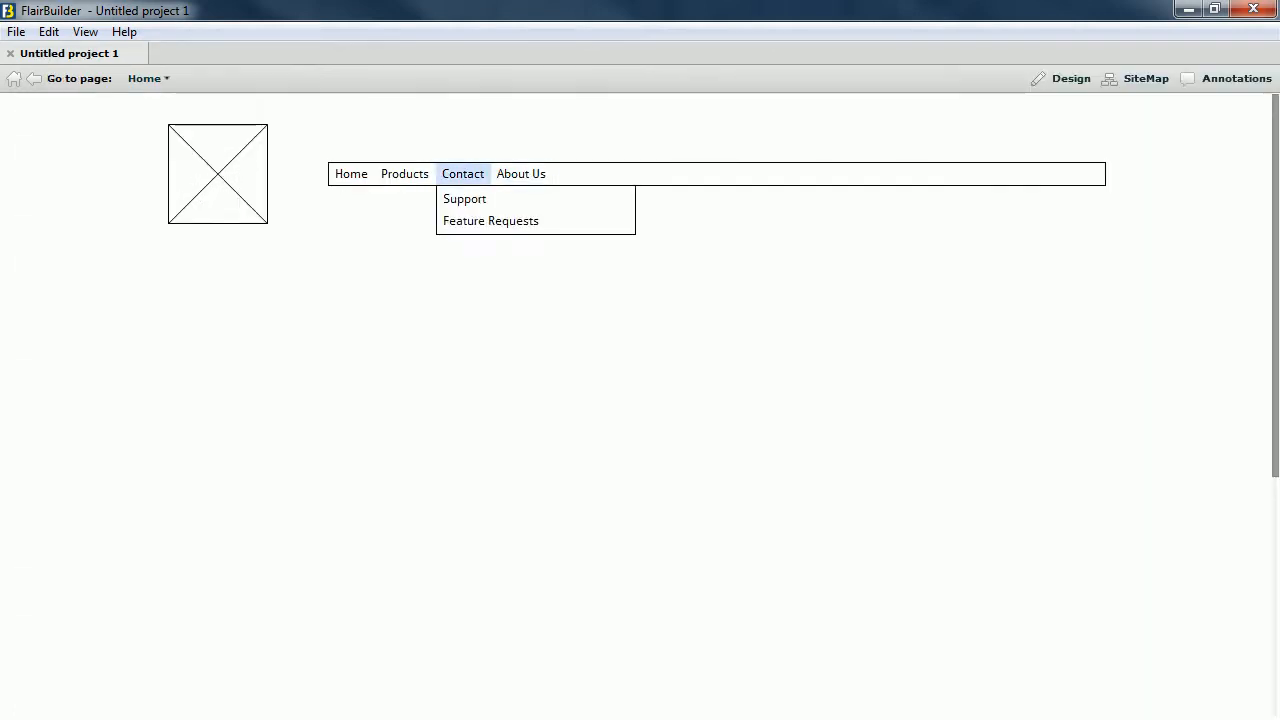
mouse_move(463, 174)
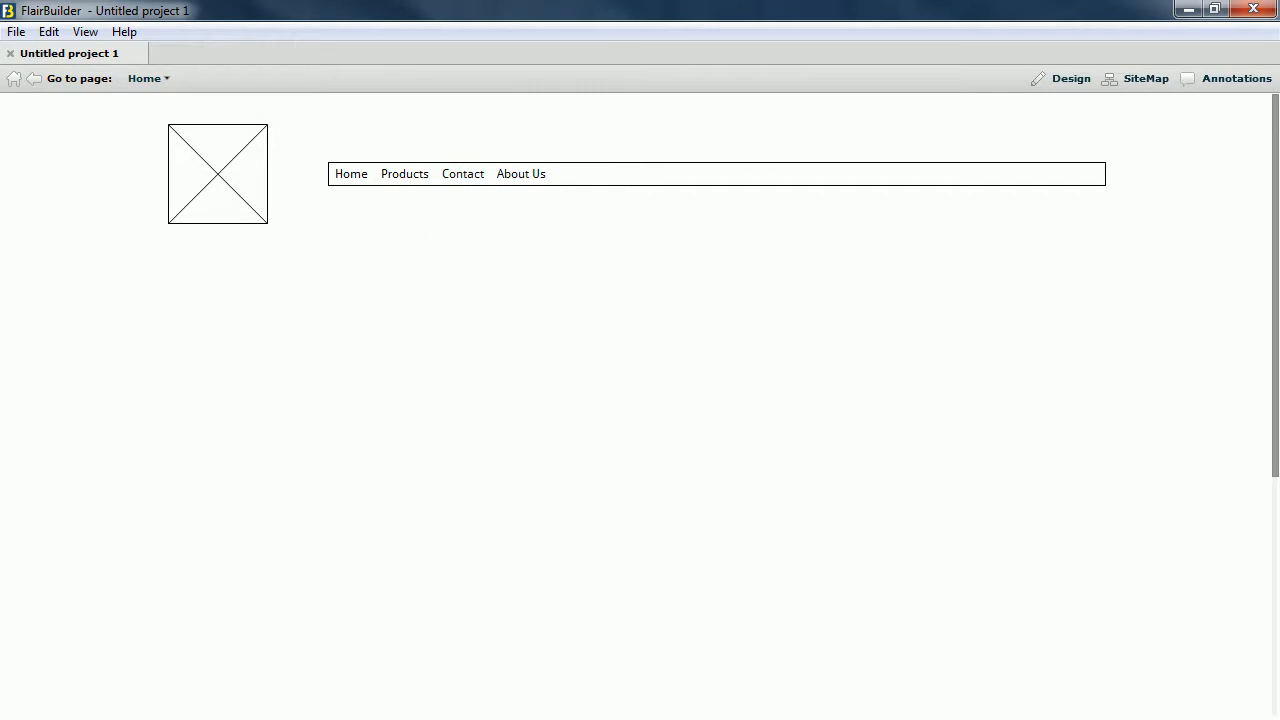
left_click(1063, 78)
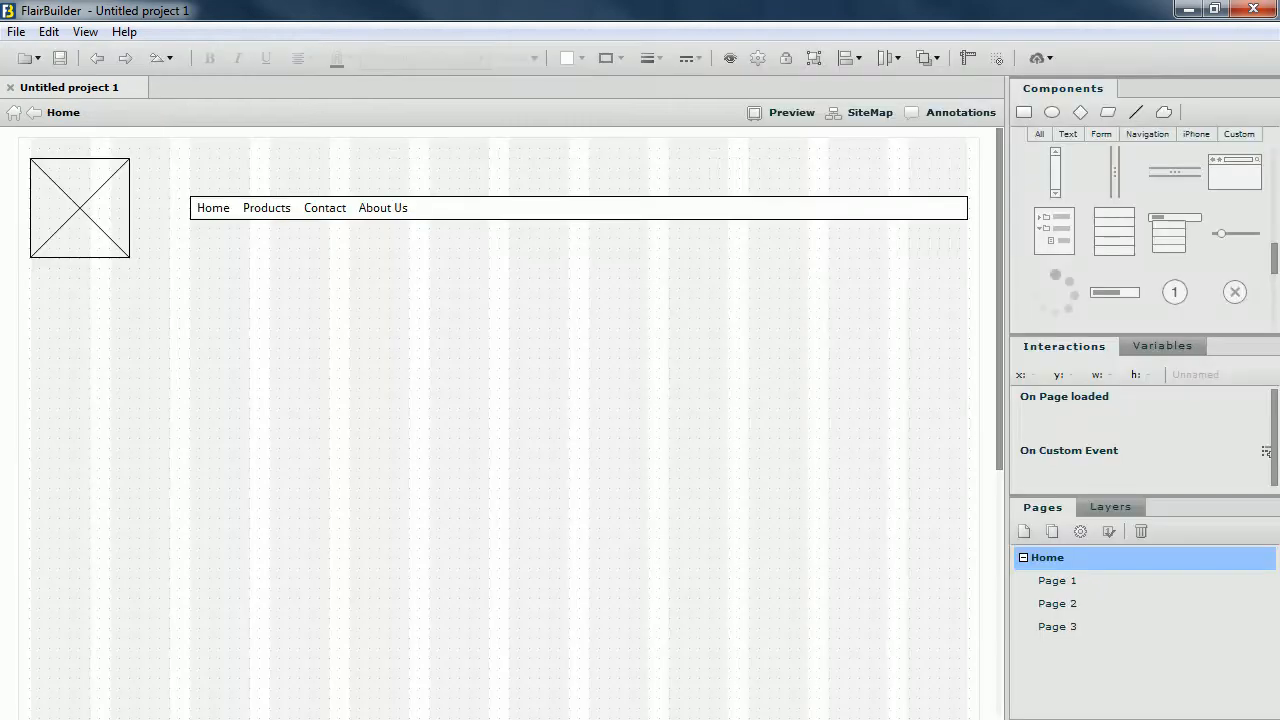
Look through the project's preview, sitemap and annotation views, and return to the design view
left_click(782, 112)
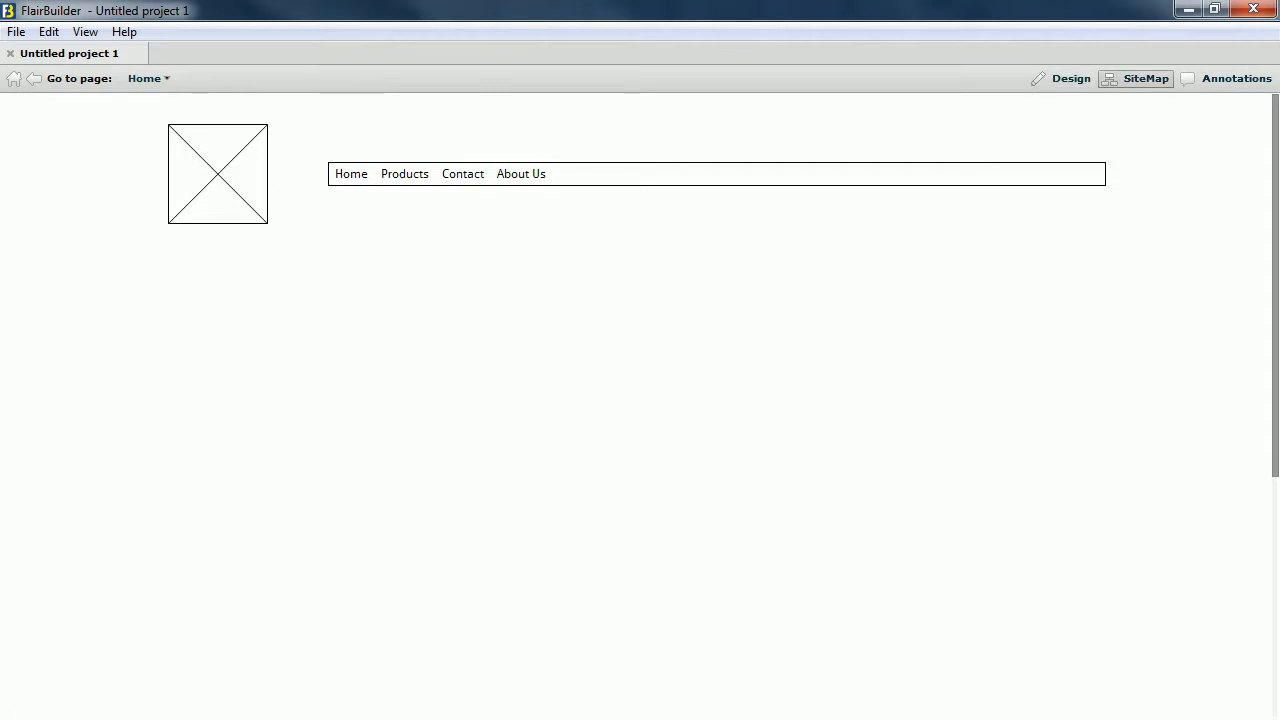
left_click(1136, 78)
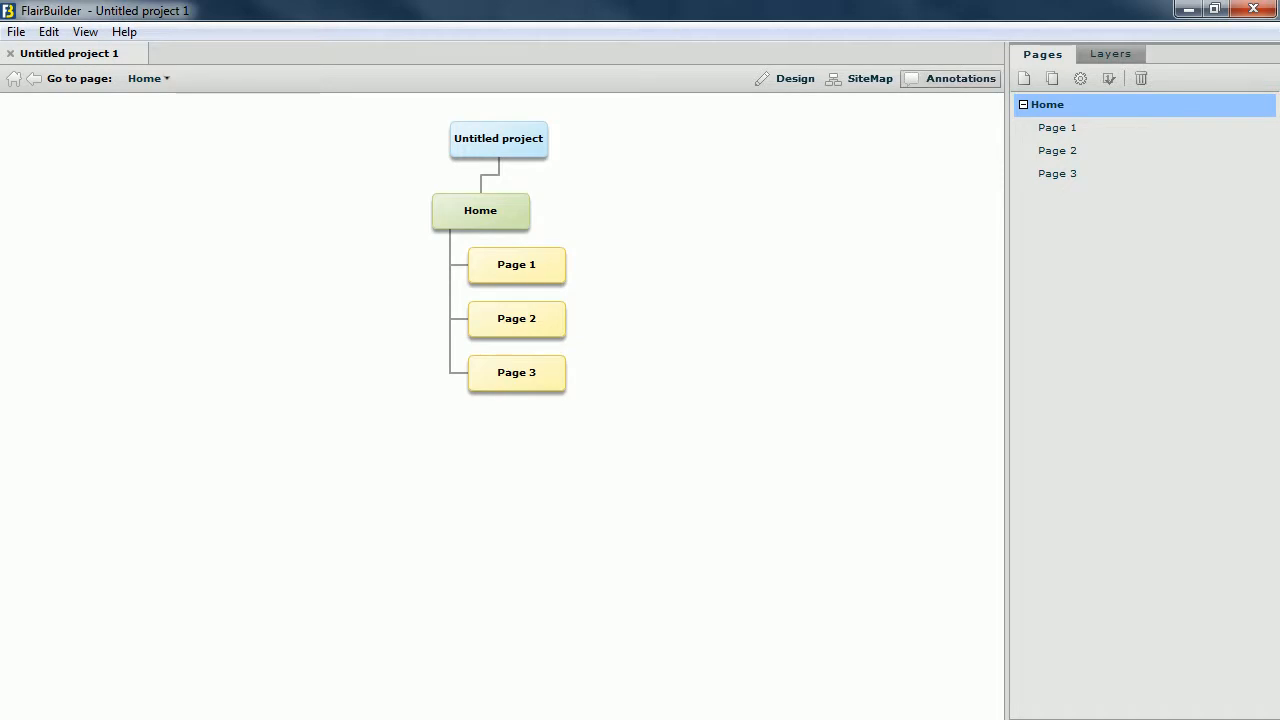
left_click(950, 78)
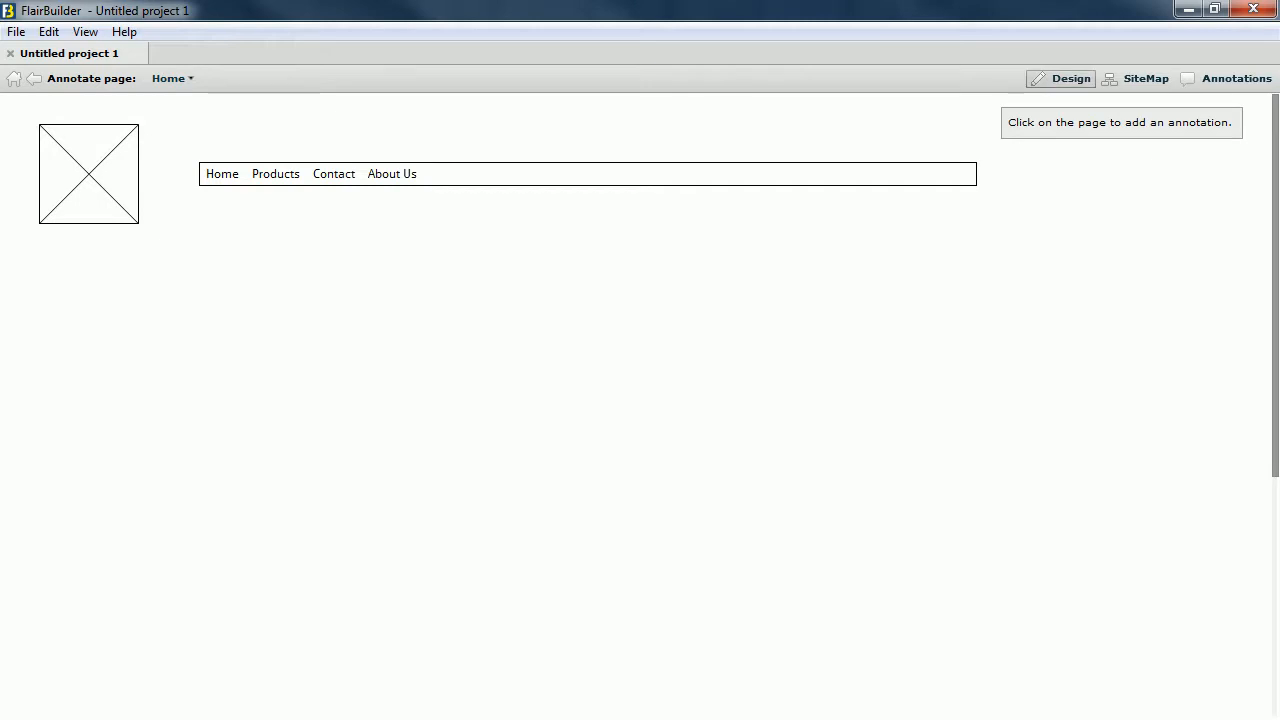
left_click(1062, 78)
Place a numbered callout at the centre of the image placeholder
scroll(1234, 292, "down", 8)
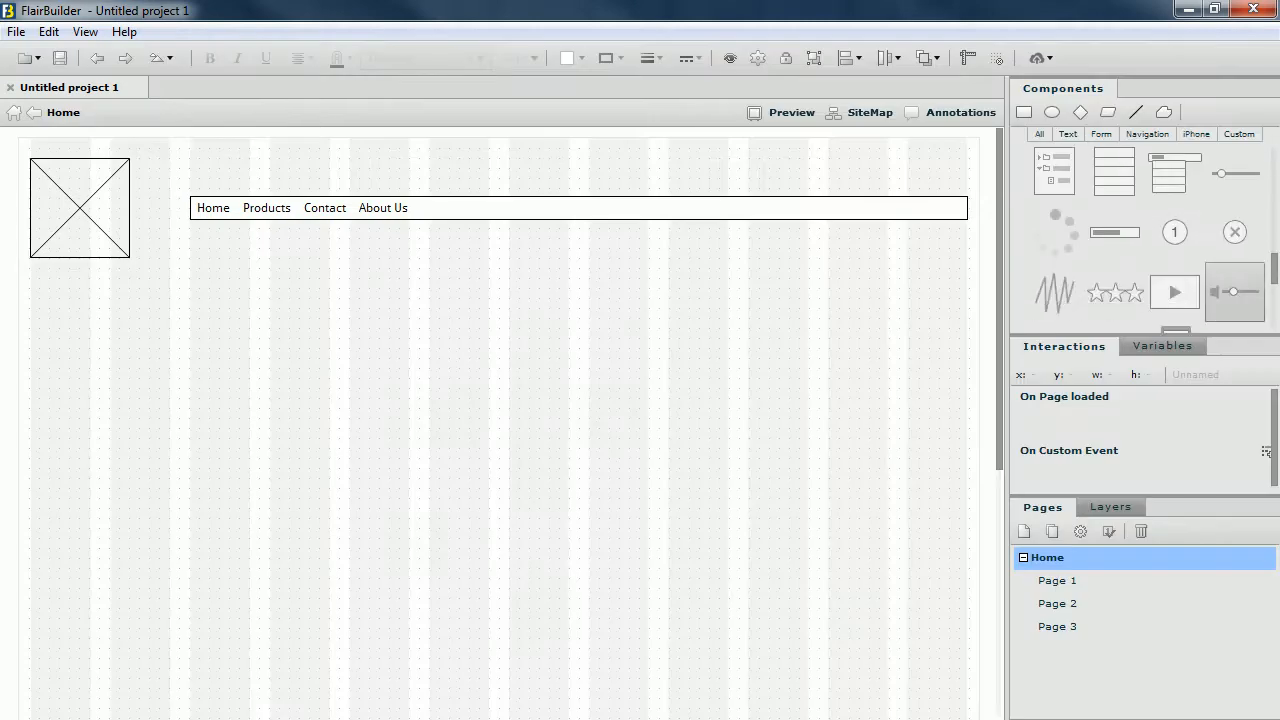
scroll(1234, 292, "up", 7)
scroll(1234, 270, "up", 10)
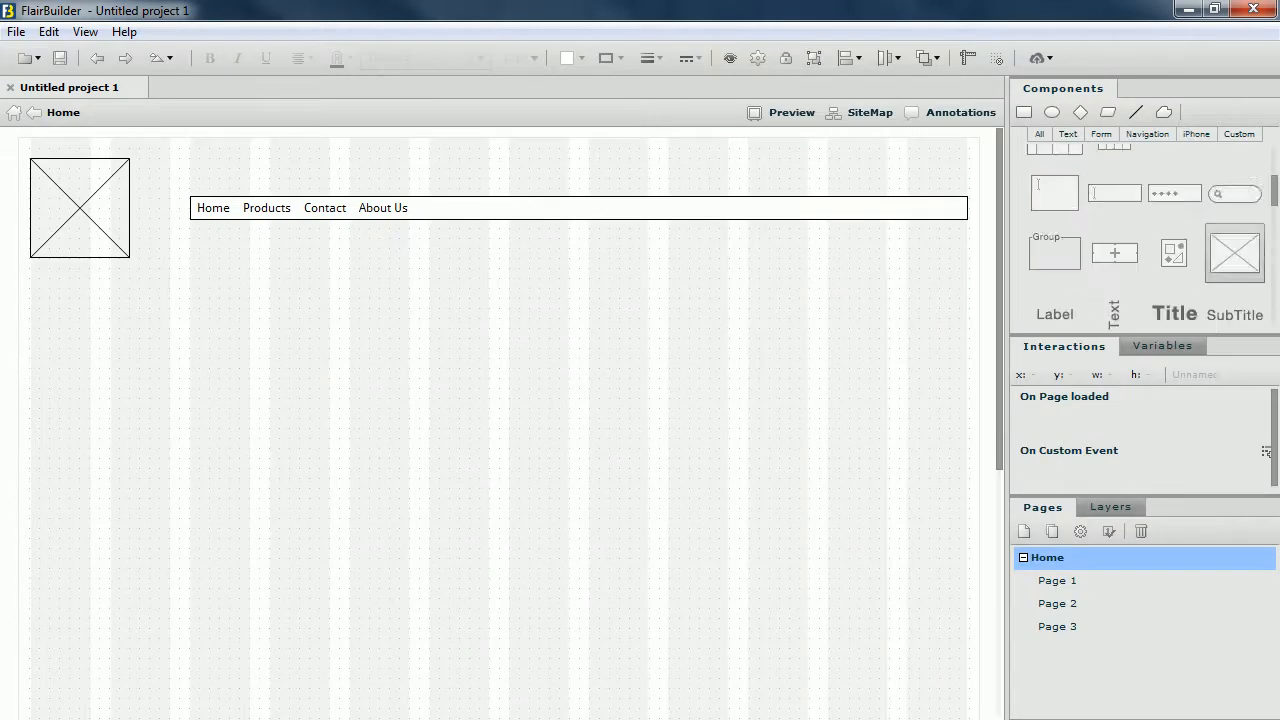
scroll(1234, 262, "down", 5)
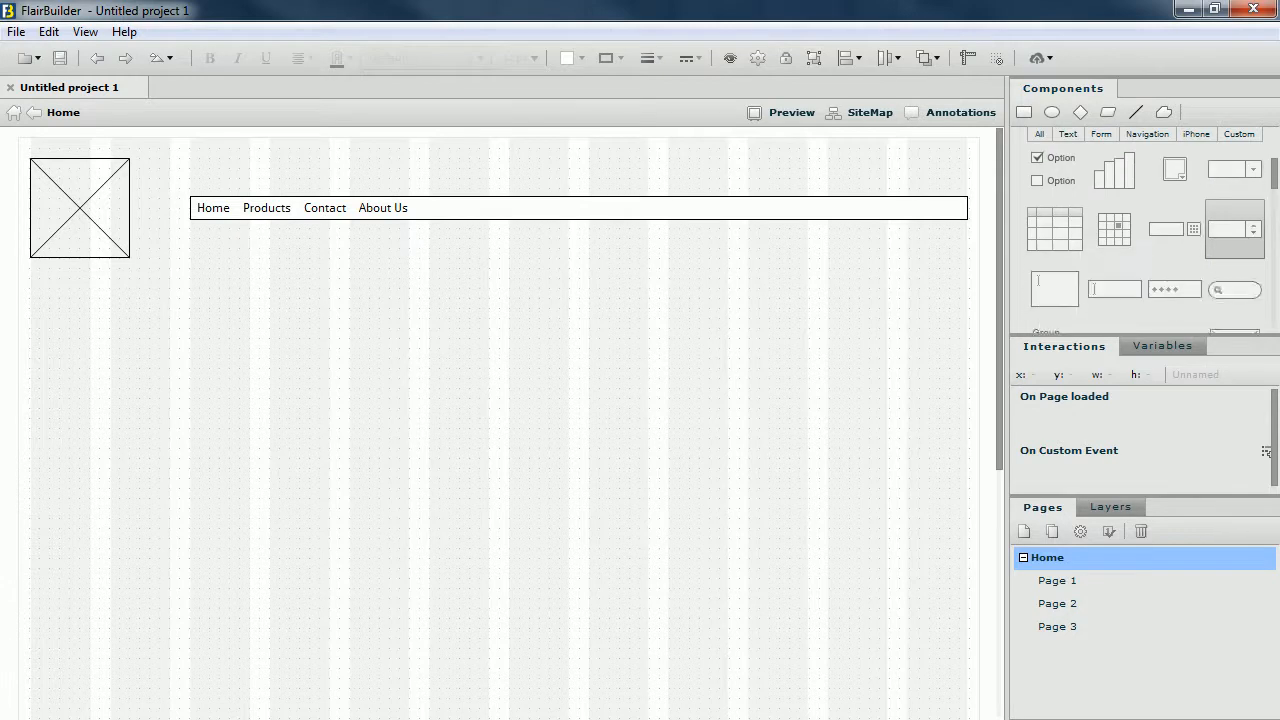
scroll(1234, 250, "down", 6)
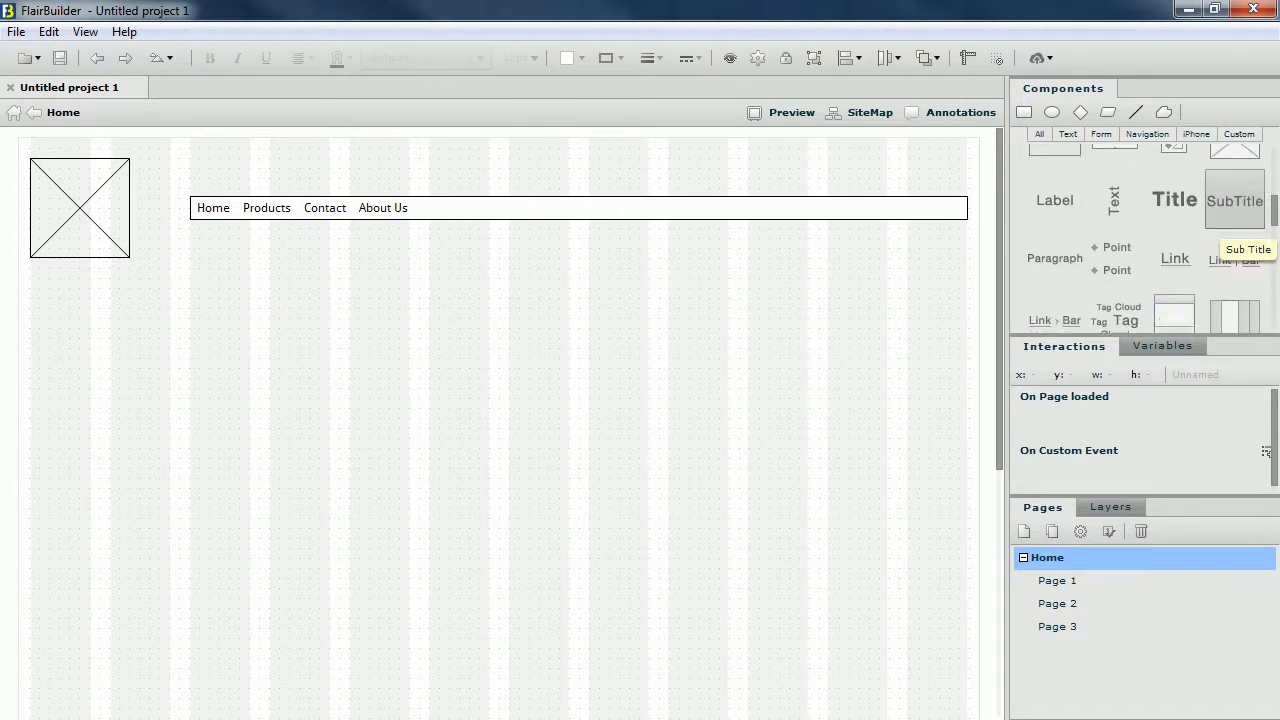
scroll(1234, 262, "down", 6)
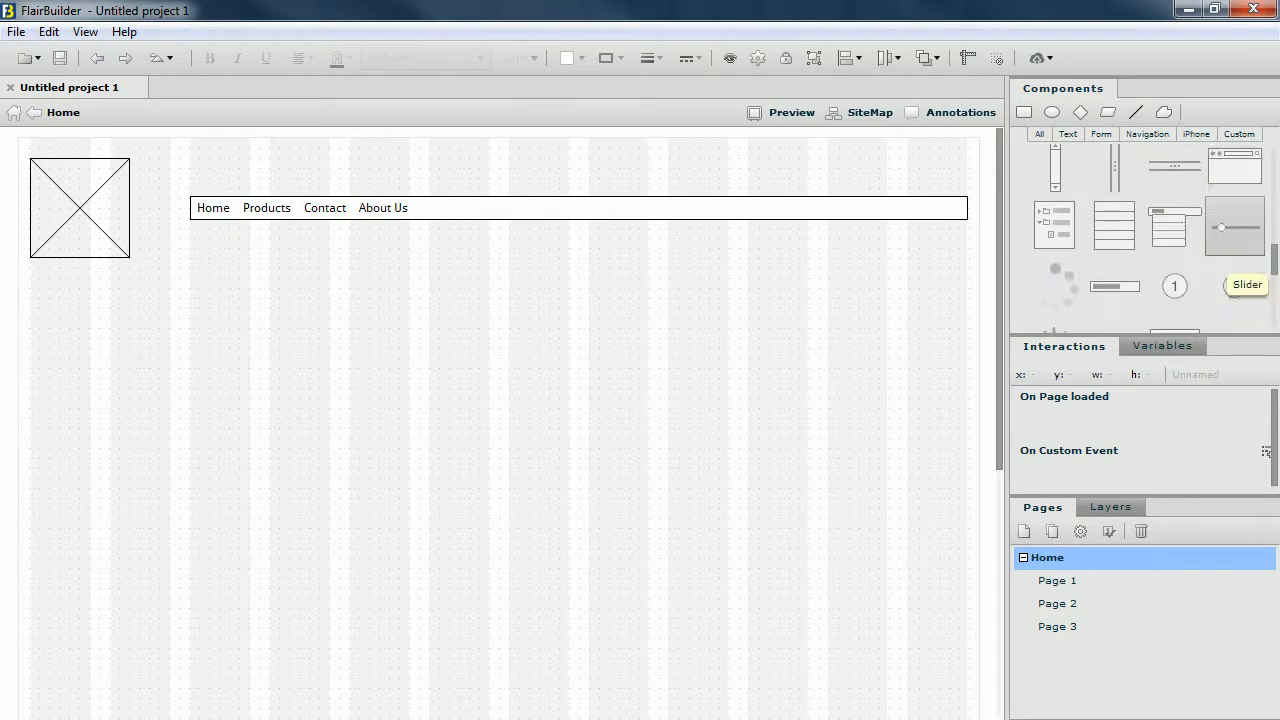
scroll(1200, 226, "down", 3)
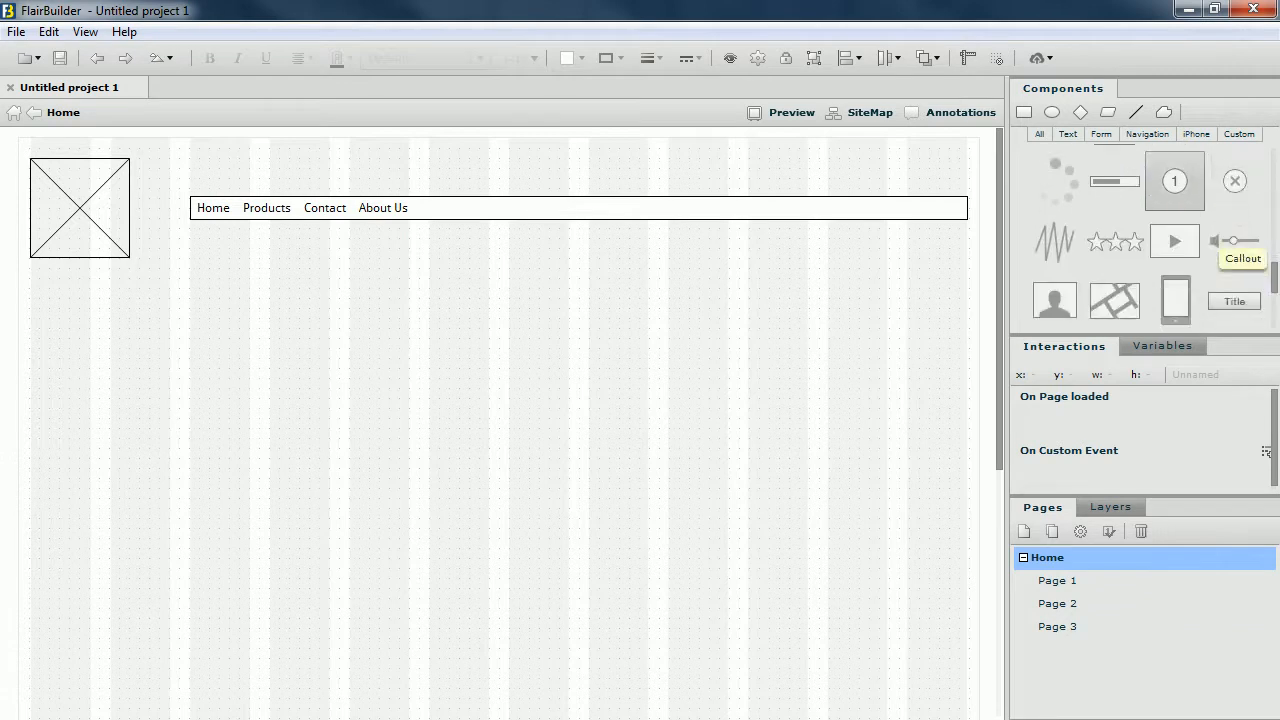
scroll(1192, 218, "up", 2)
left_click_drag(1188, 208, 68, 210)
Try to edit the annotation text of the callout on the image placeholder directly in its yellow note
double_click(70, 208)
left_click(137, 228)
key("ctrl+a")
triple_click(130, 228)
key("Escape")
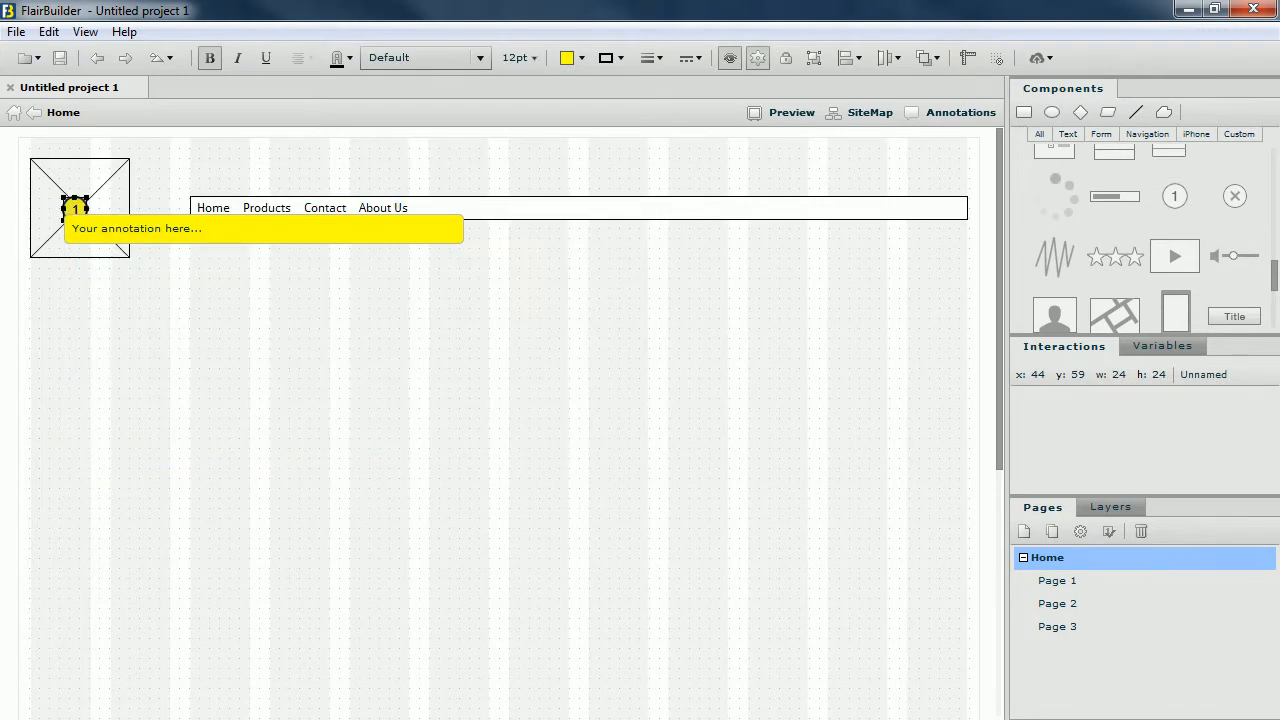
key("ctrl+a")
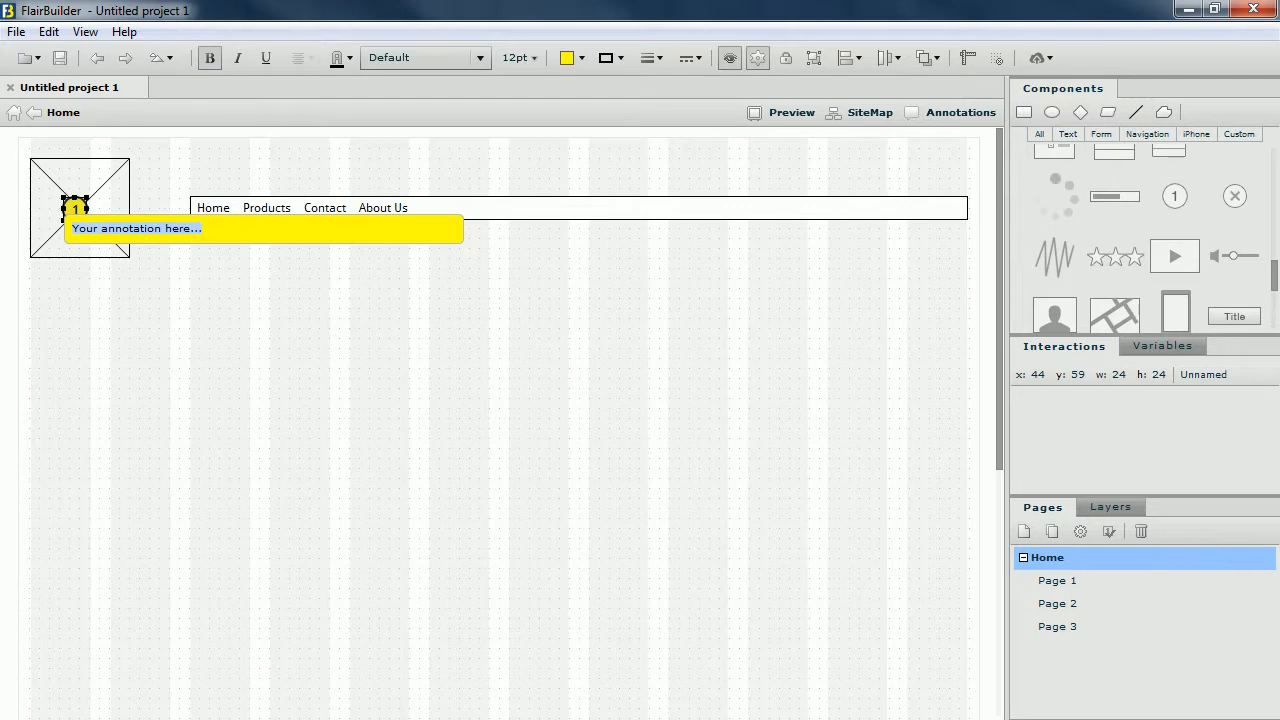
key("Escape")
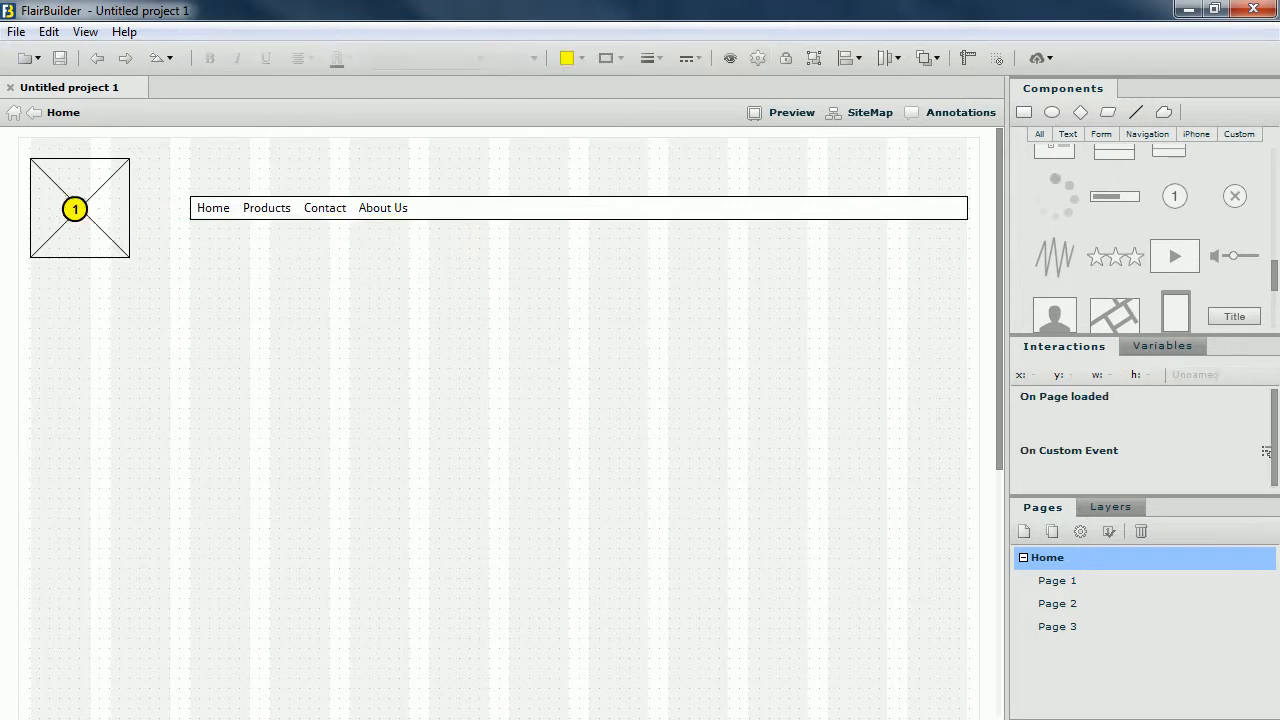
Set the callout's annotation text to "This will be the main logo"
left_click(75, 209)
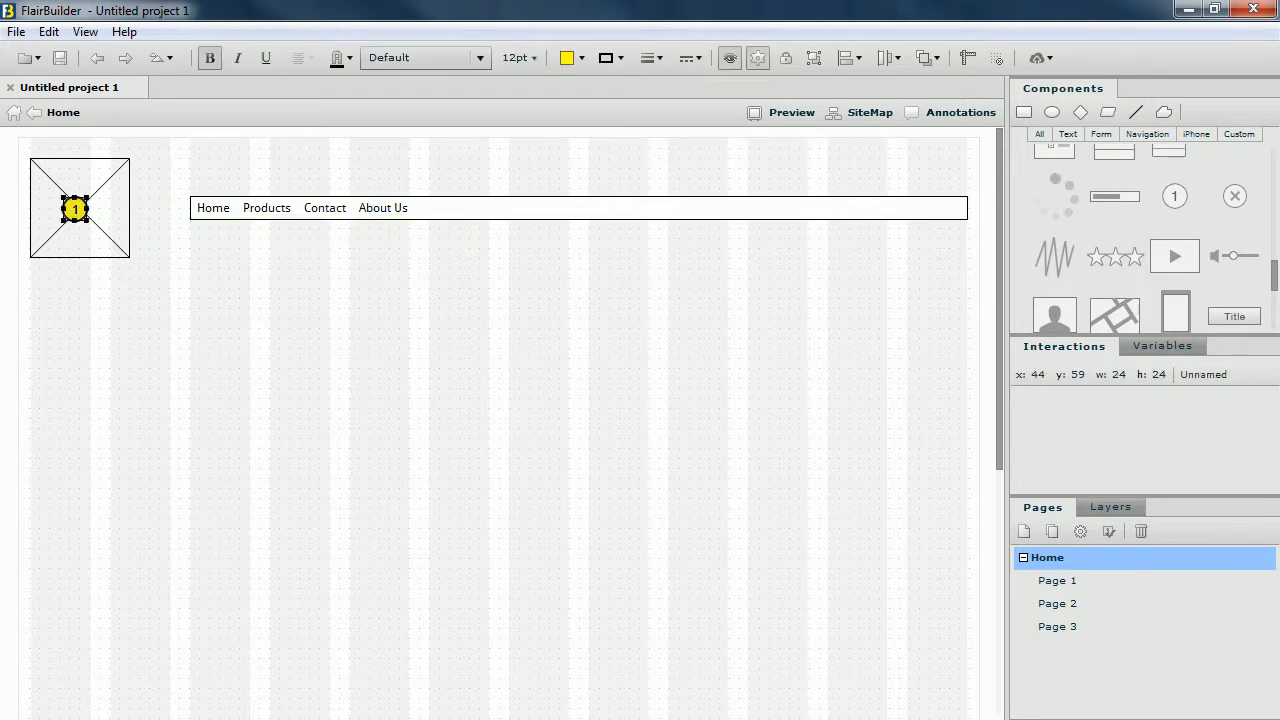
double_click(75, 209)
key("ctrl+a")
type("This will be the main logo")
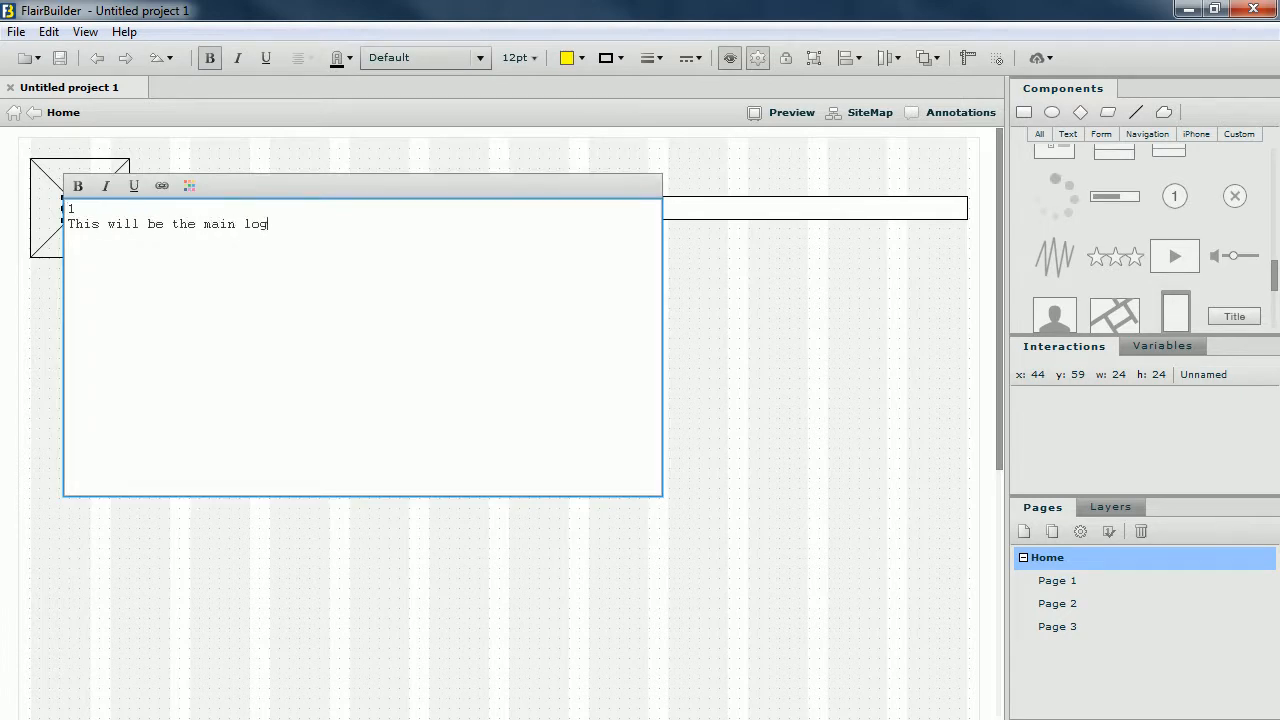
key("Escape")
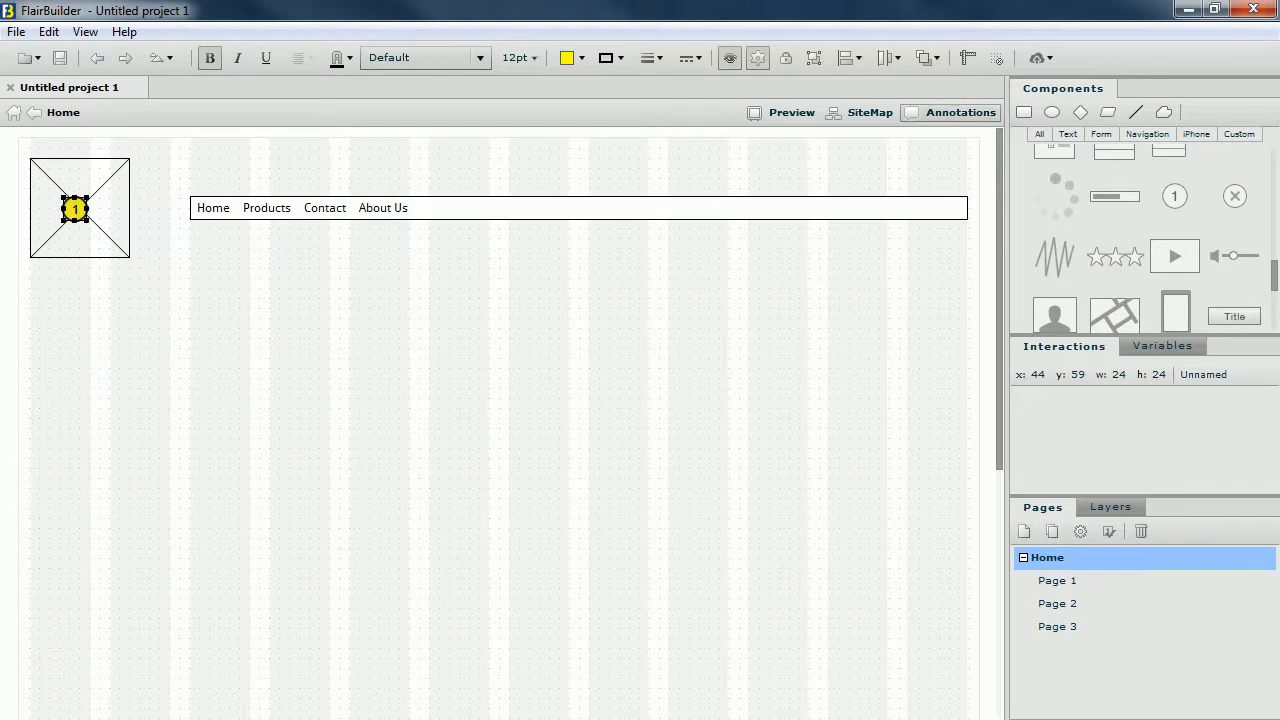
In the annotation view, add six empty comments, one on the image placeholder and five across the blank page, and return to the design view
left_click(950, 112)
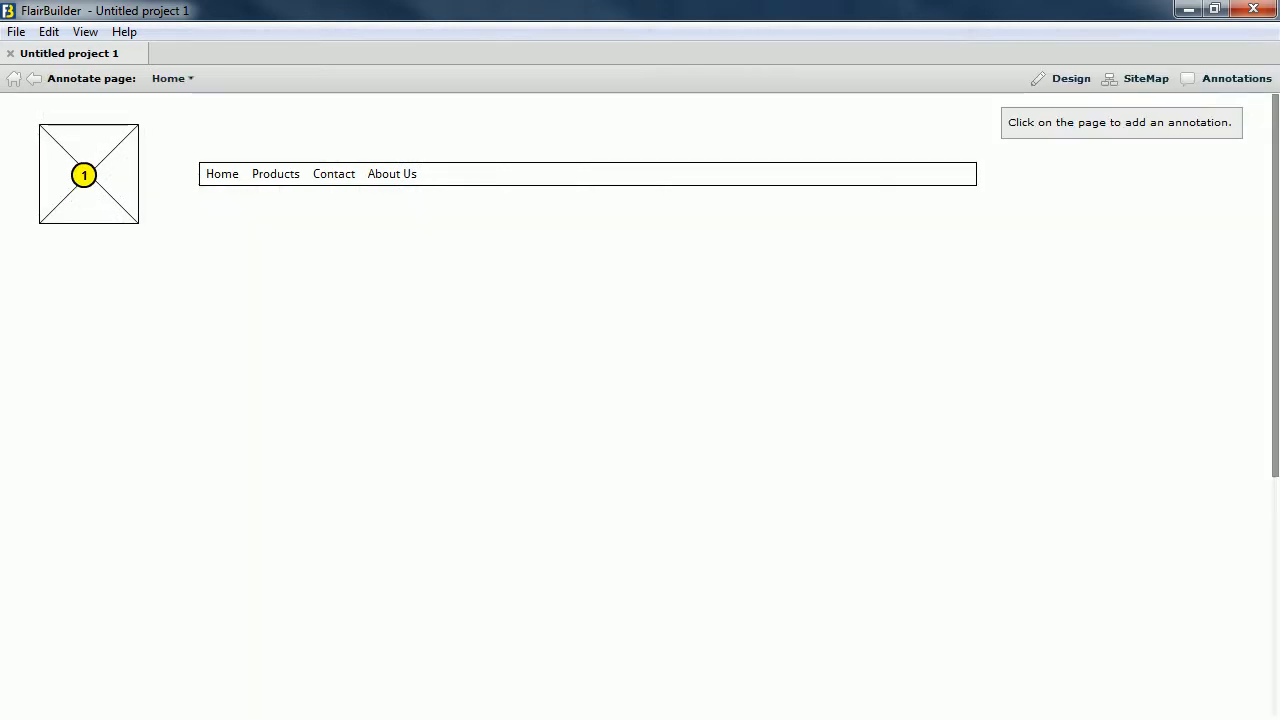
left_click(84, 175)
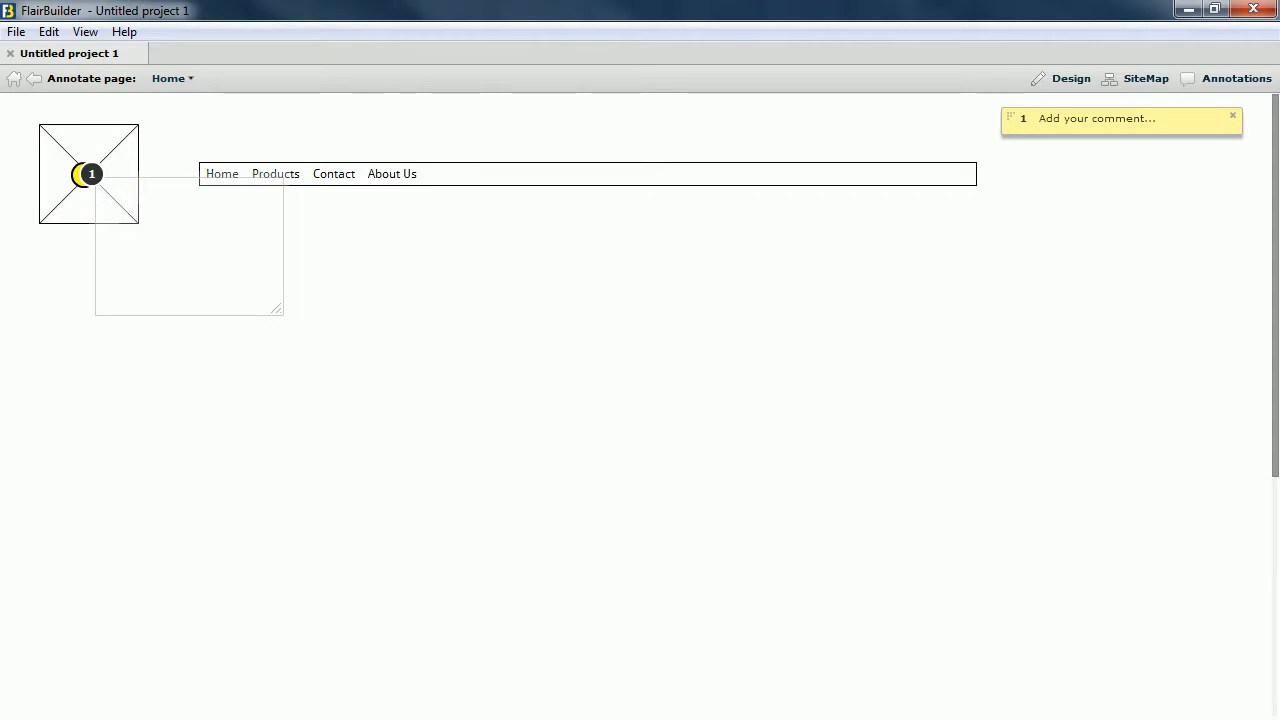
left_click(646, 314)
left_click(538, 212)
left_click(457, 330)
left_click(761, 643)
left_click(238, 428)
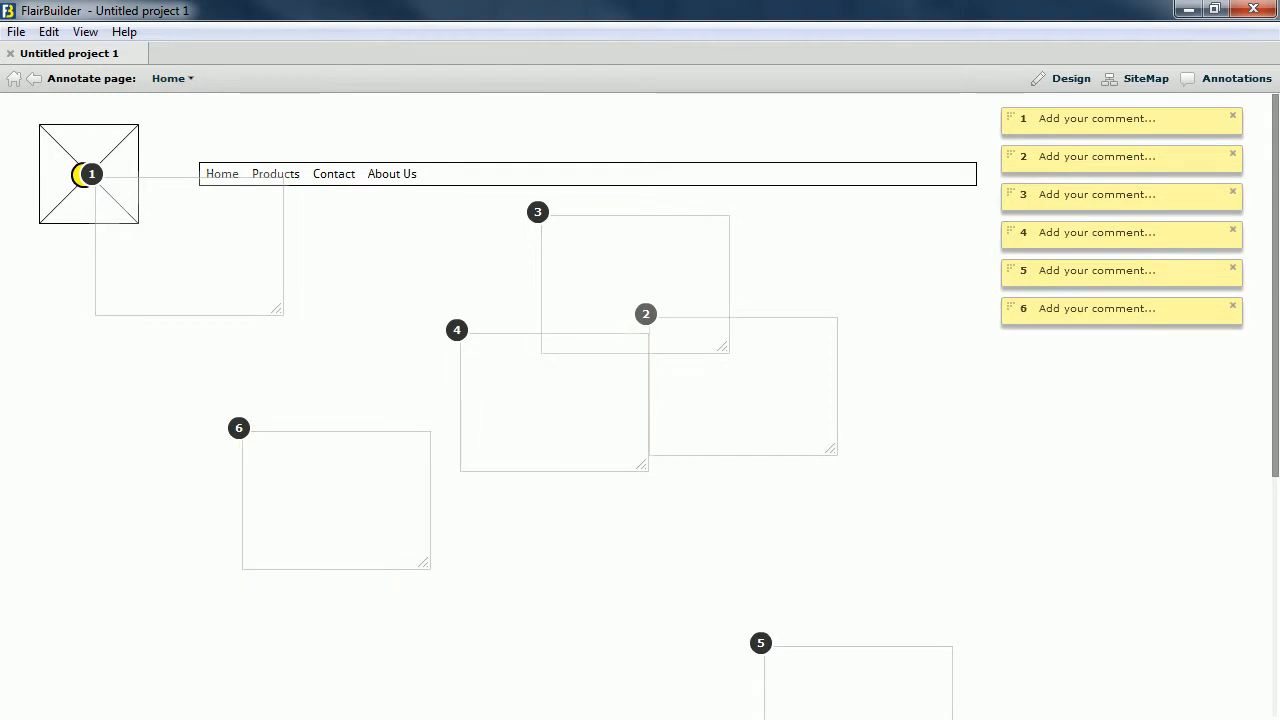
left_click(1060, 78)
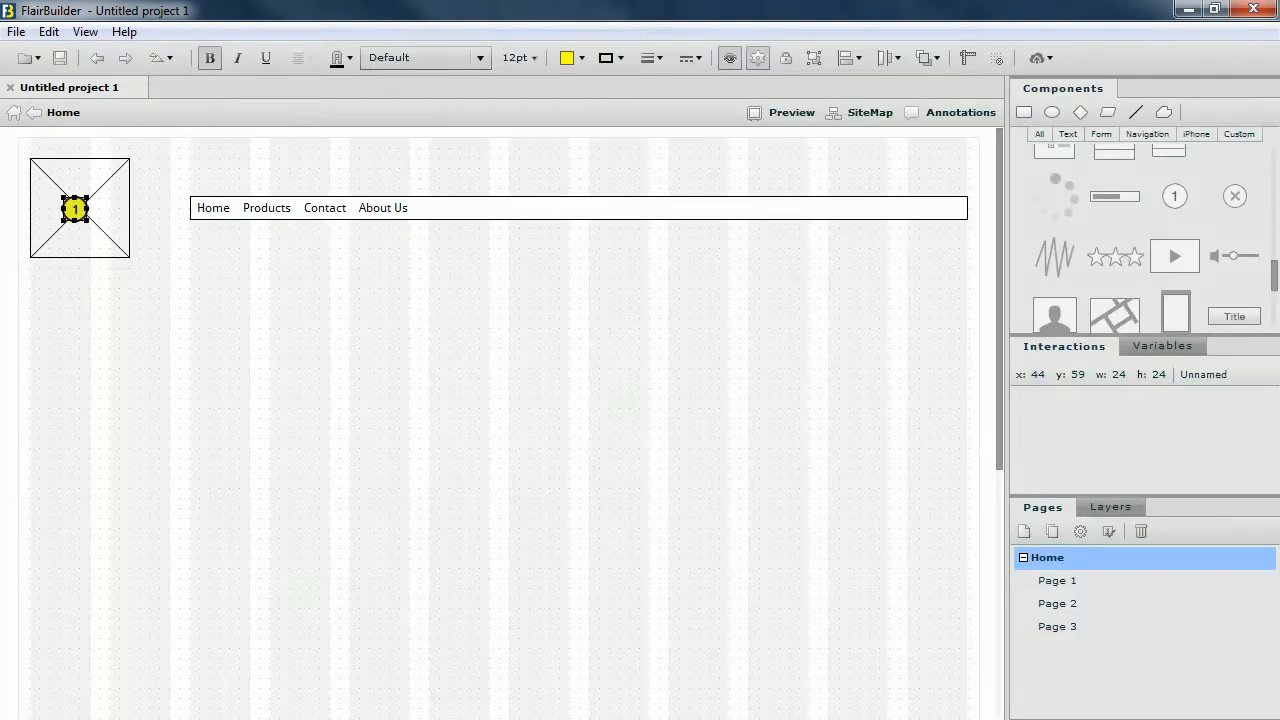
Delete the numbered callout from the image placeholder
key("Delete")
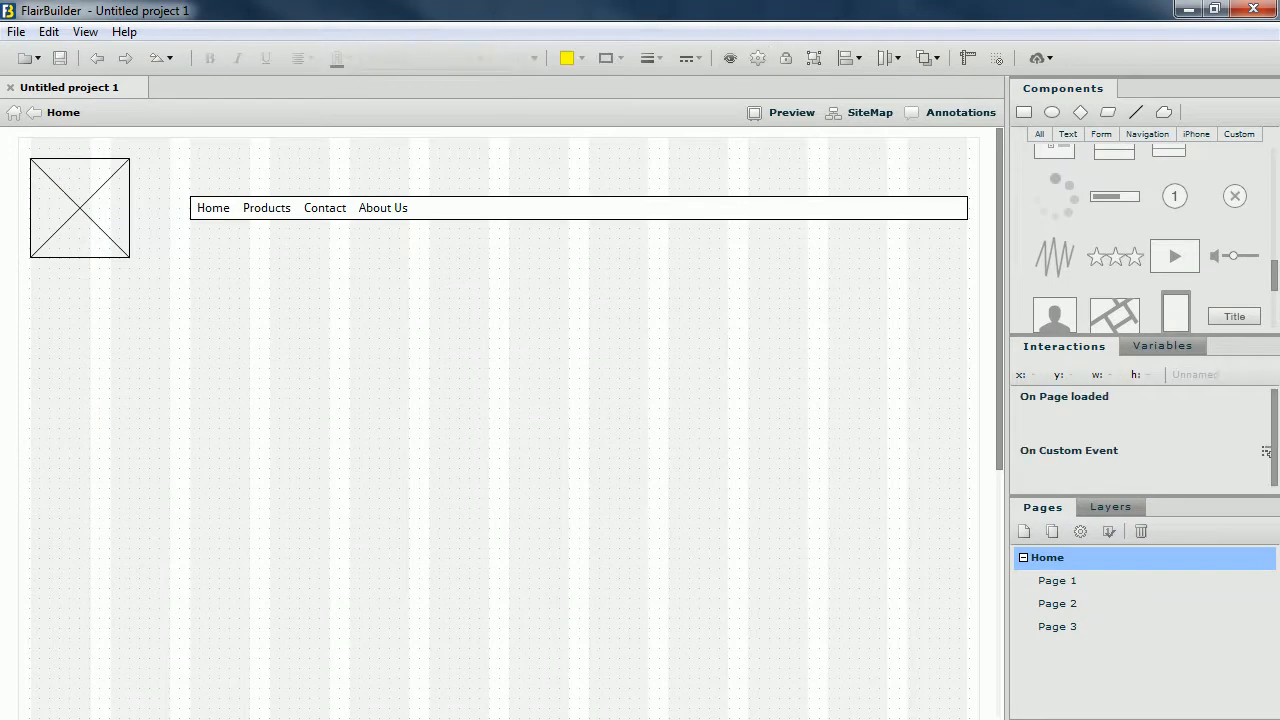
Place a card stack directly beneath the menu bar, matching its width, at x 171, y 130, sized 778 by 302
scroll(1175, 270, "down", 3)
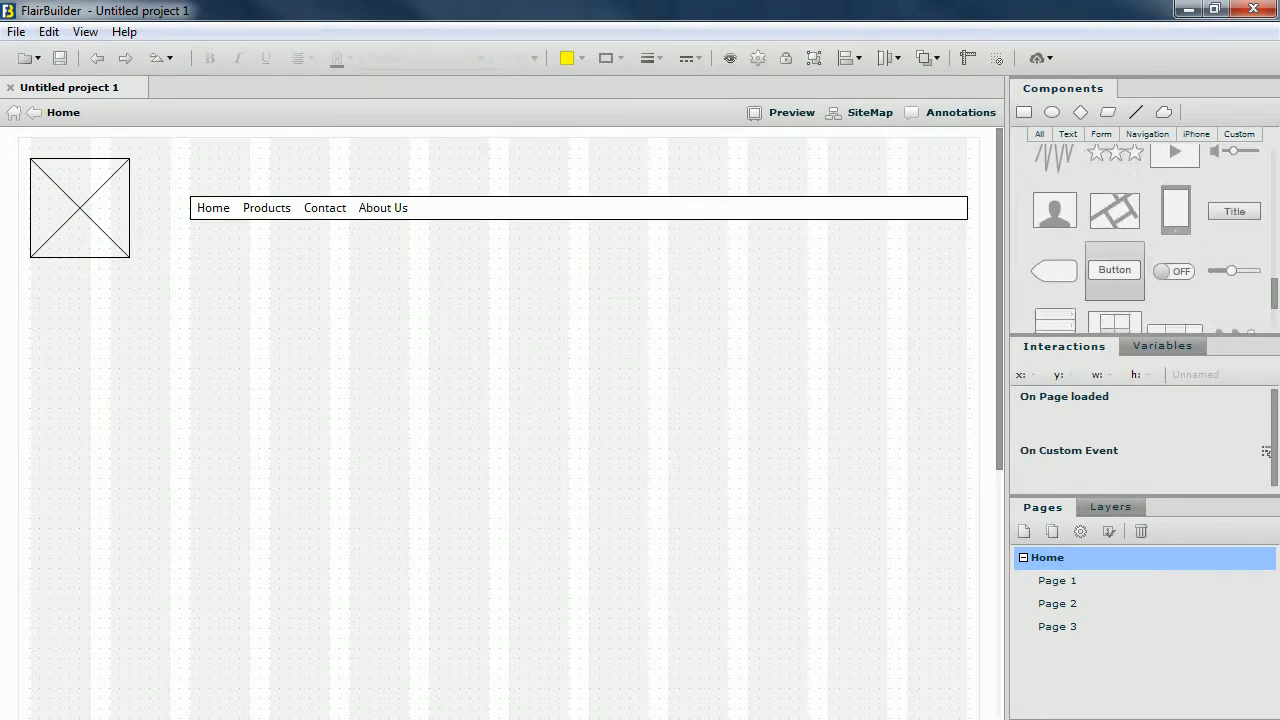
scroll(1175, 270, "up", 1)
scroll(1175, 260, "up", 10)
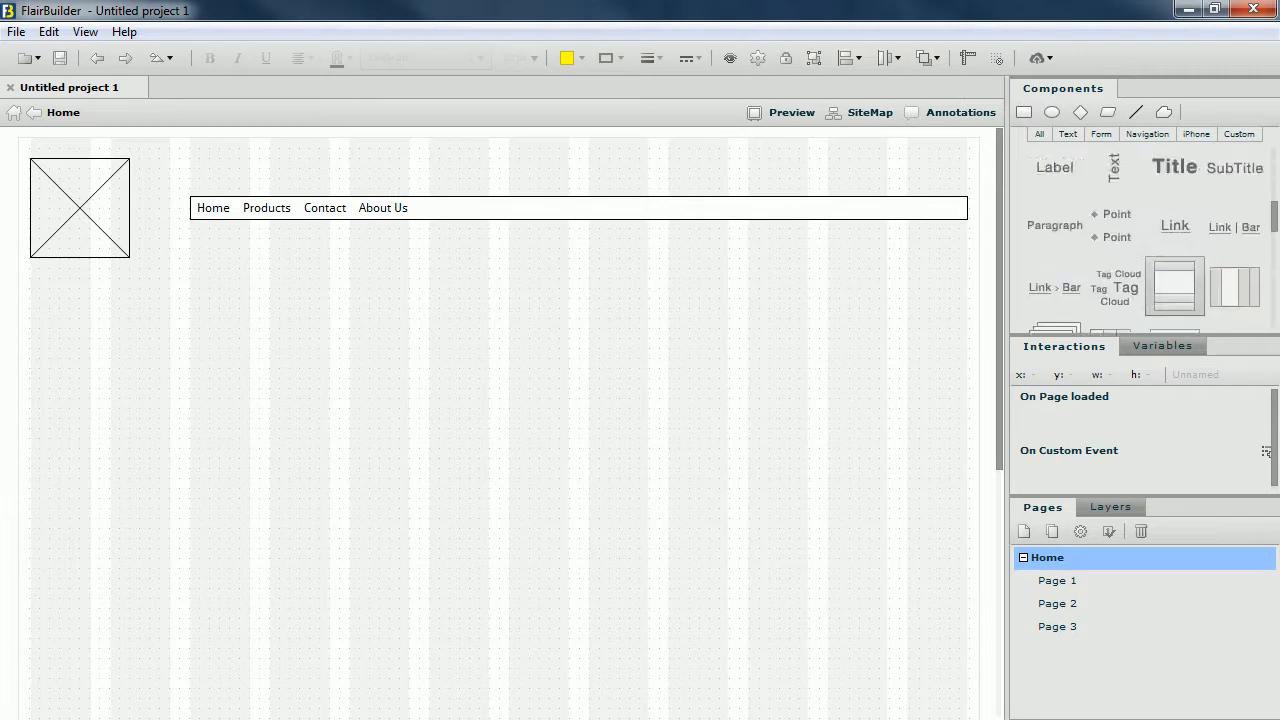
scroll(1175, 255, "down", 4)
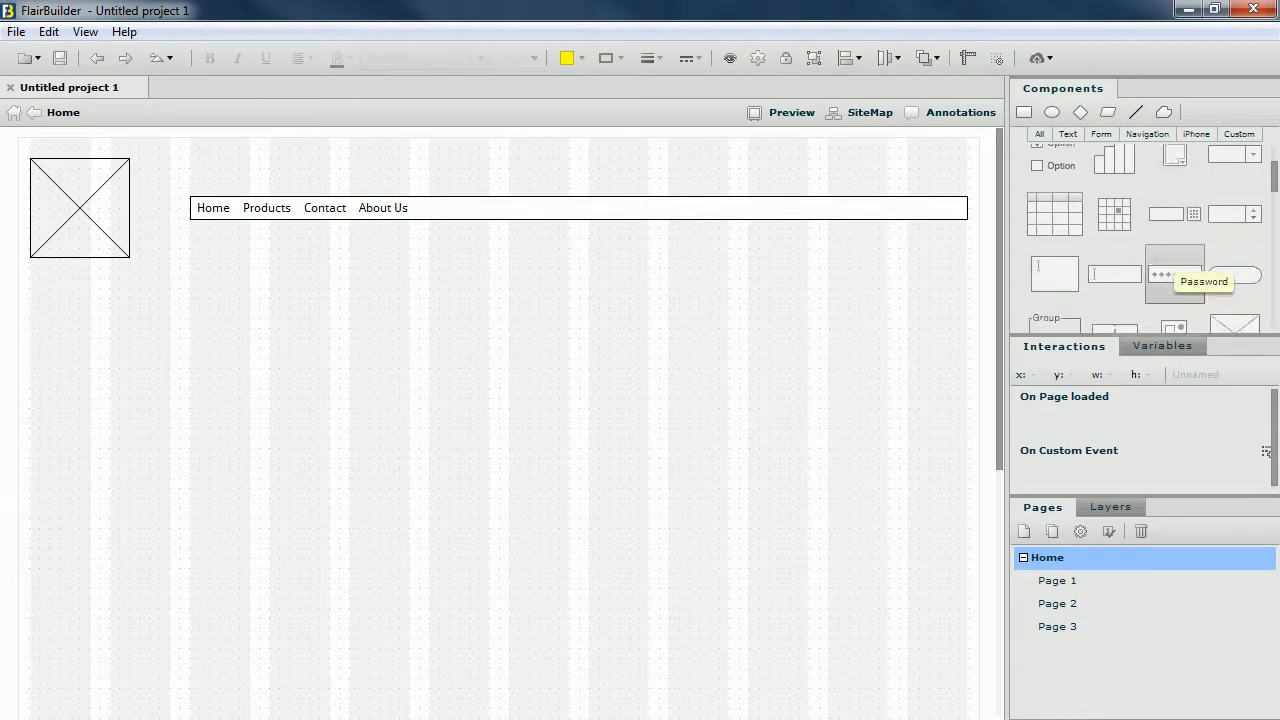
scroll(1176, 266, "down", 1)
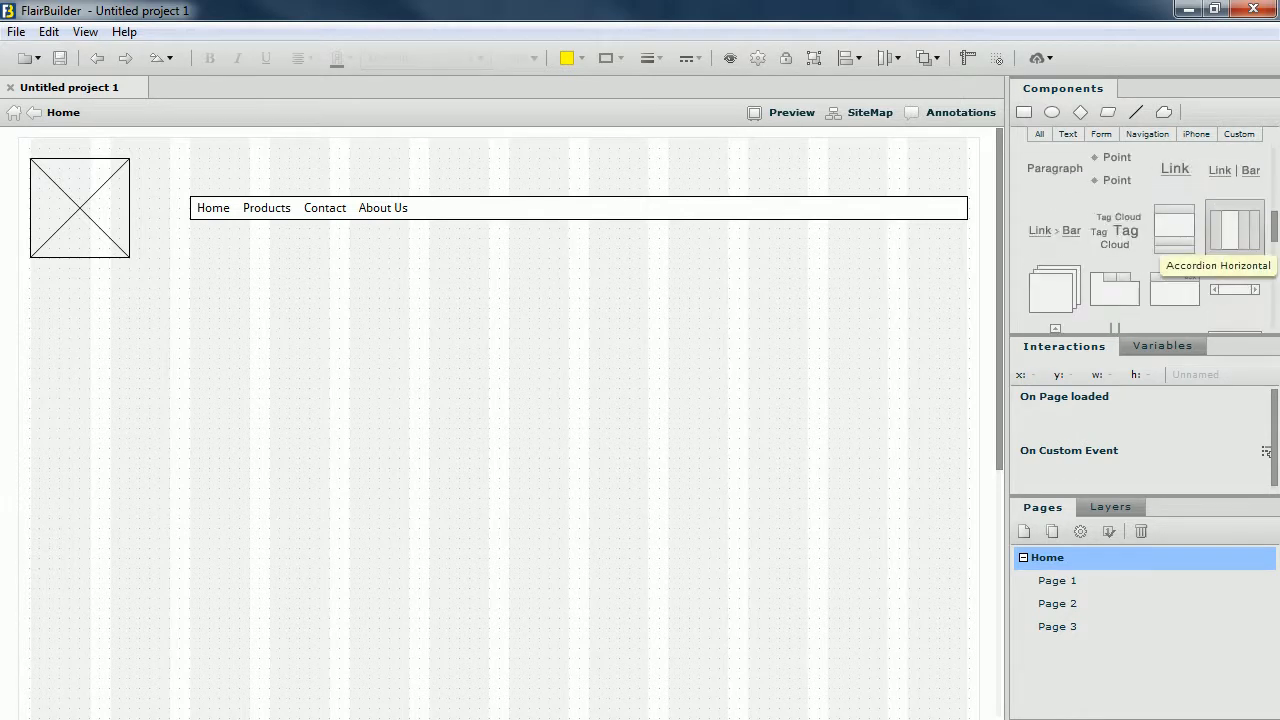
left_click_drag(1055, 289, 290, 317)
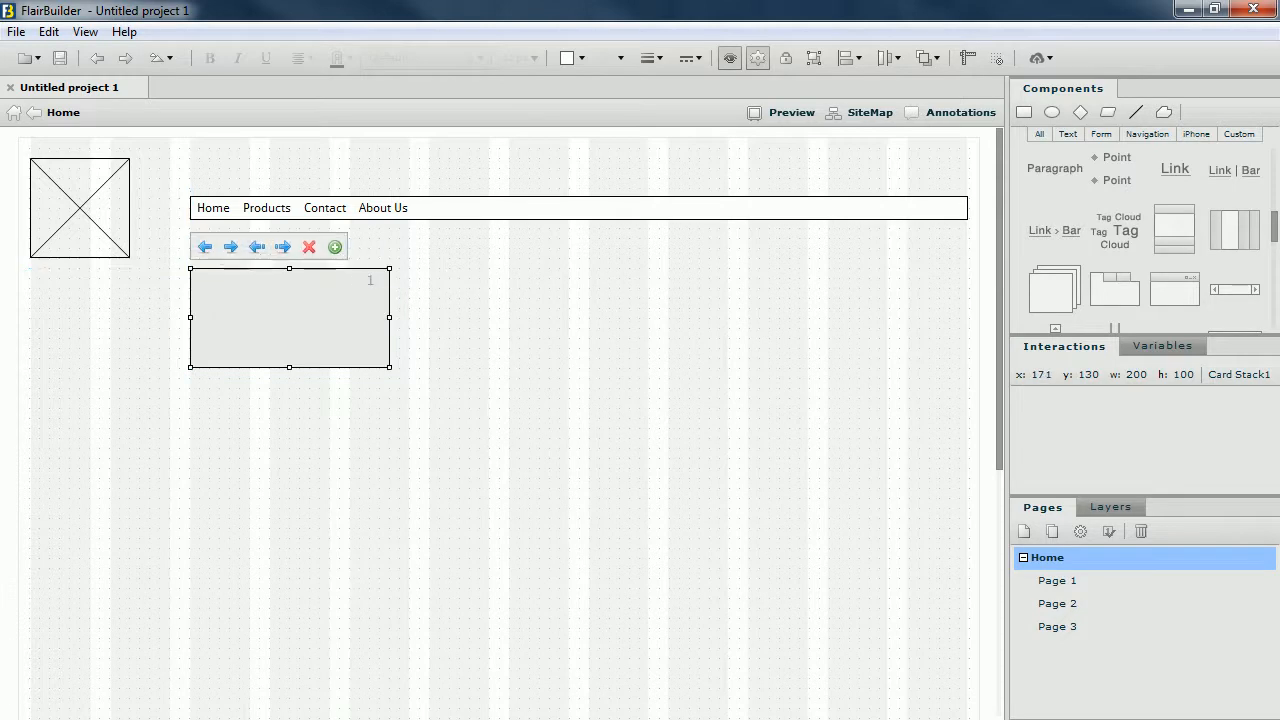
left_click_drag(390, 367, 967, 569)
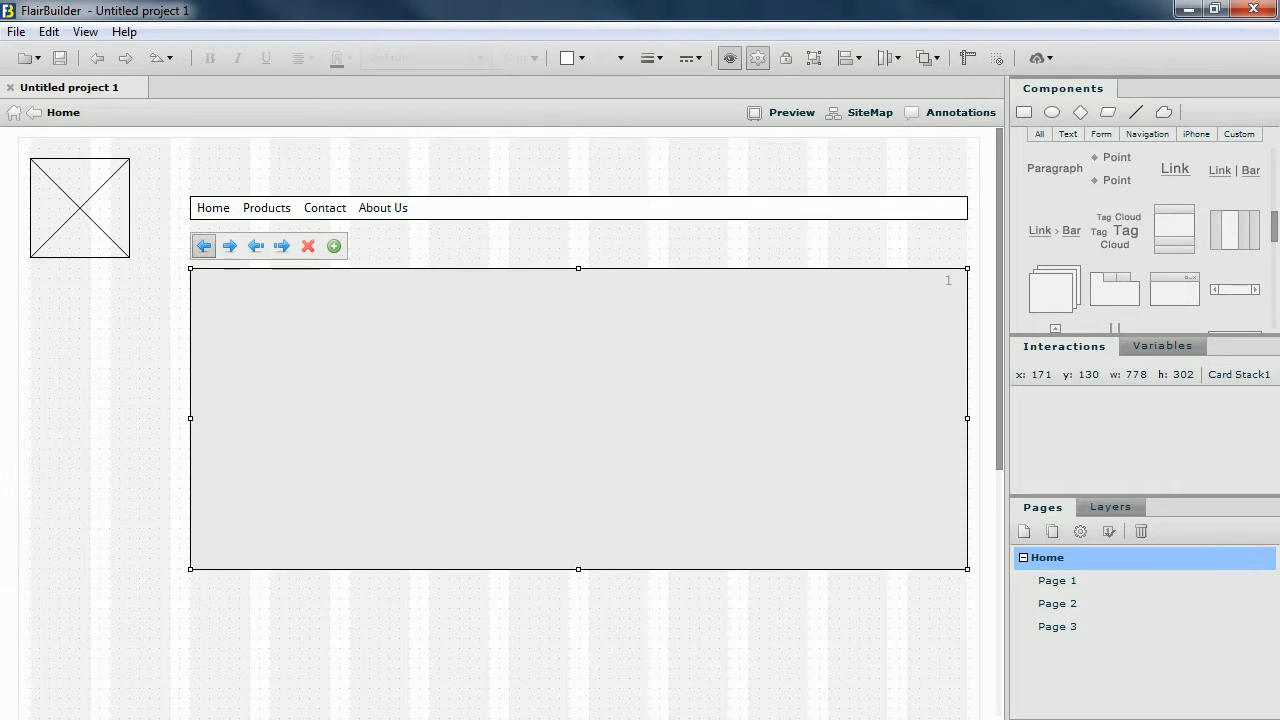
Page forward and back through the card stack, ending on the first card
left_click(230, 246)
left_click(204, 246)
left_click(204, 246)
key("Escape")
left_click(578, 418)
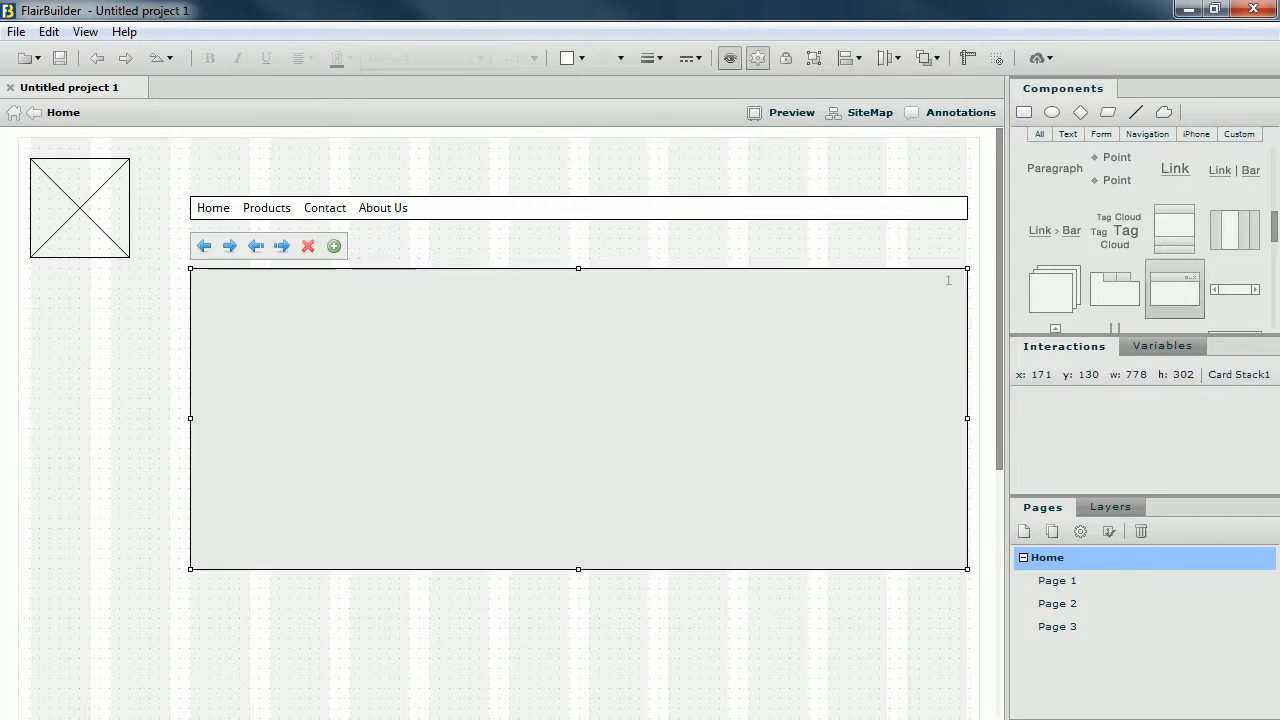
Add a title to the first card of the stack with the text "Web Courses Bangkok"
scroll(1175, 289, "up", 3)
scroll(1175, 289, "up", 2)
left_click_drag(1175, 295, 323, 418)
key("Escape")
key("Return")
key("ctrl+a")
type("Newq")
key("BackSpace")
key("BackSpace")
key("BackSpace")
key("BackSpace")
type("Q")
key("BackSpace")
type("Web Course")
type("s Image")
key("BackSpace")
key("BackSpace")
key("BackSpace")
key("BackSpace")
key("BackSpace")
key("BackSpace")
type("Bangk")
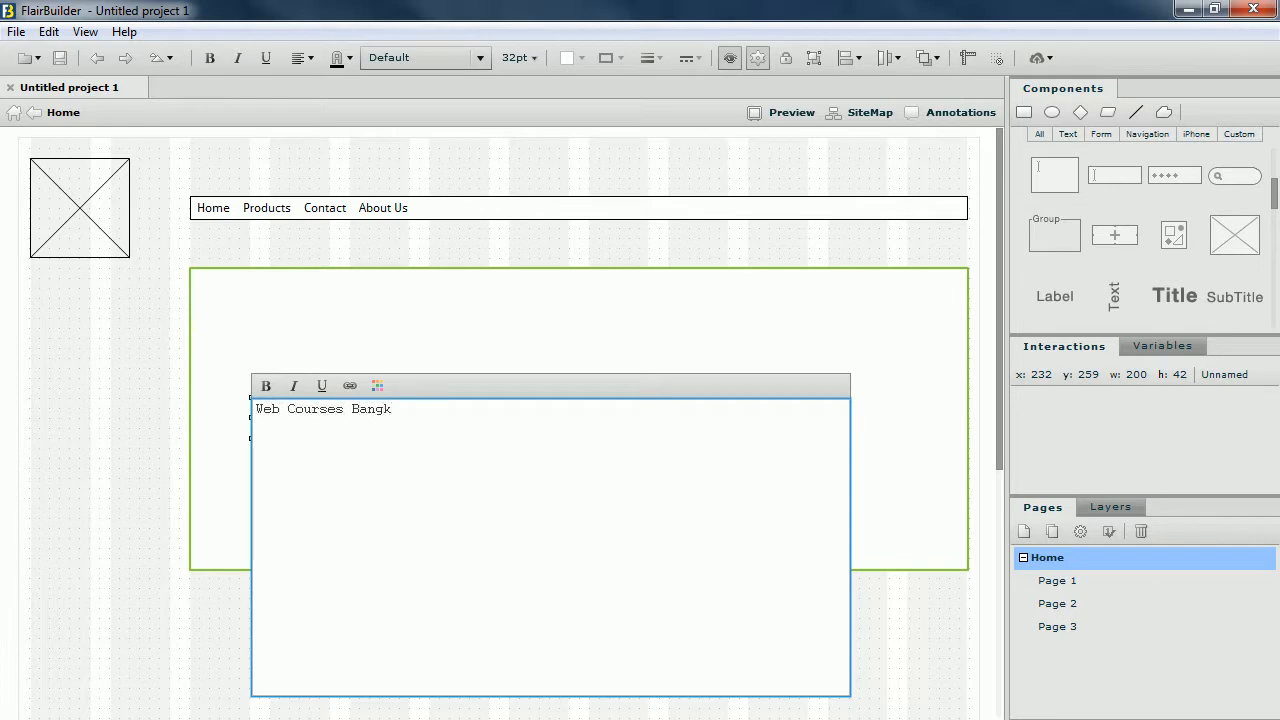
type("ok")
key("Escape")
Move the "Web Courses Bangkok" title up and slightly left to x 210, y 211
left_click_drag(411, 418, 389, 370)
key("Escape")
left_click(389, 370)
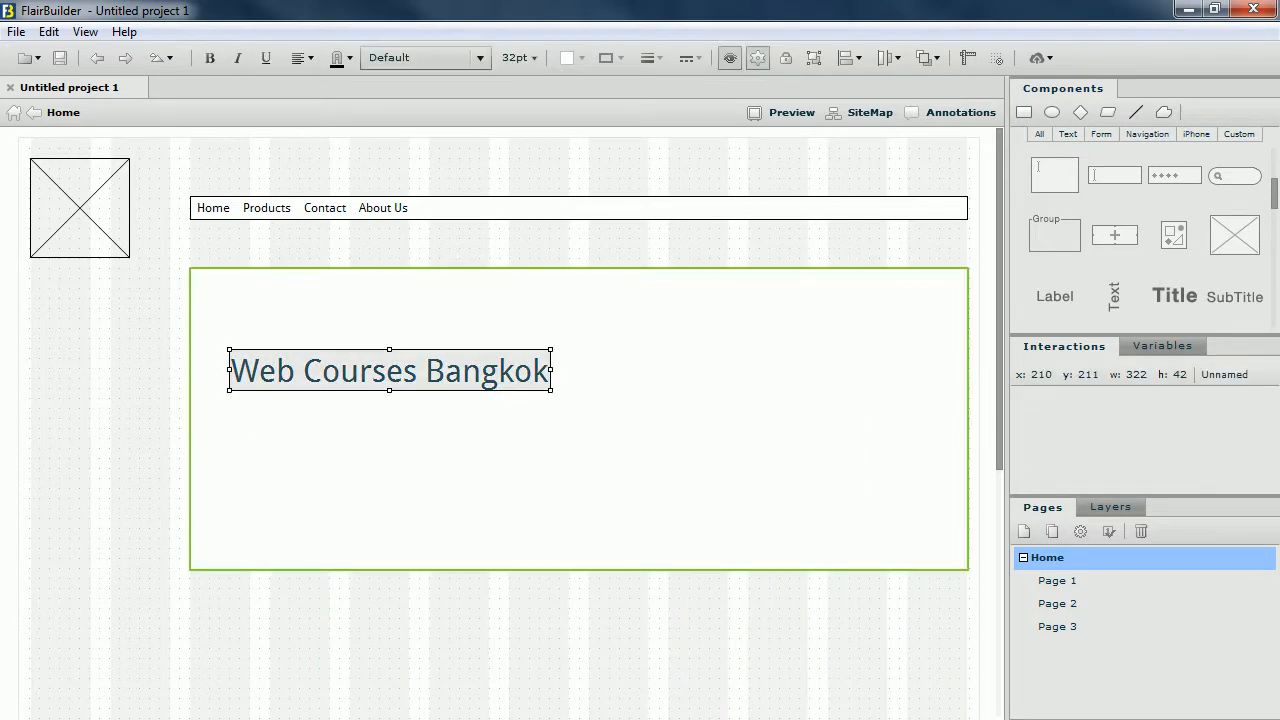
Add a placeholder paragraph directly beneath the title on the first card, left-aligned with the title
scroll(1114, 298, "up", 3)
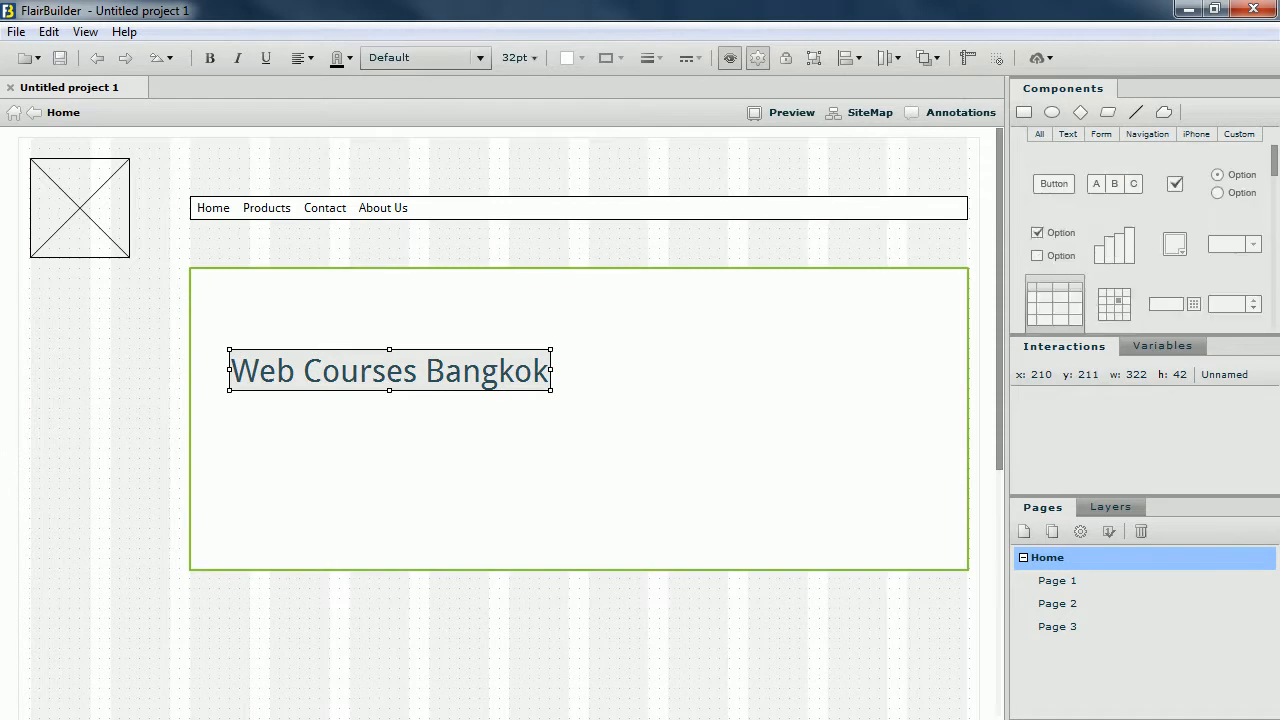
scroll(1114, 298, "down", 4)
left_click_drag(1054, 243, 352, 508)
left_click_drag(219, 485, 238, 410)
left_click(700, 420)
Add a button beneath the paragraph on the first card, aligned with its left edge
scroll(1175, 243, "up", 4)
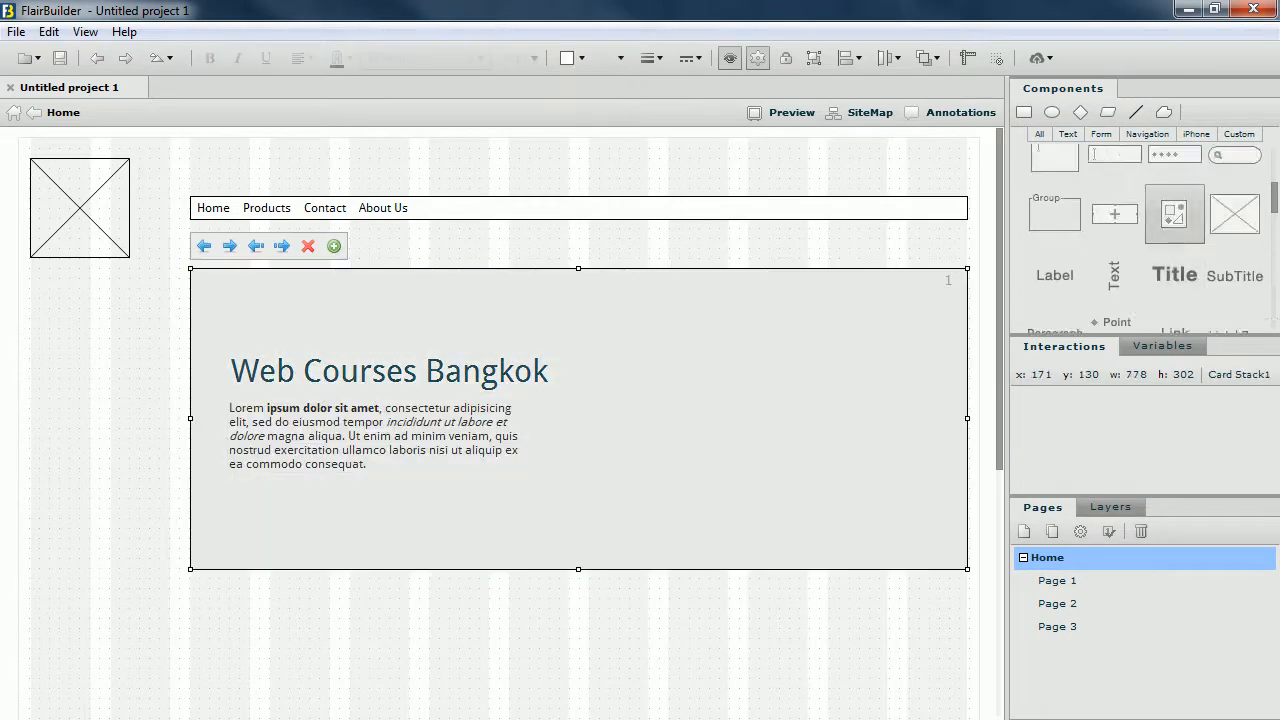
left_click_drag(1054, 183, 260, 496)
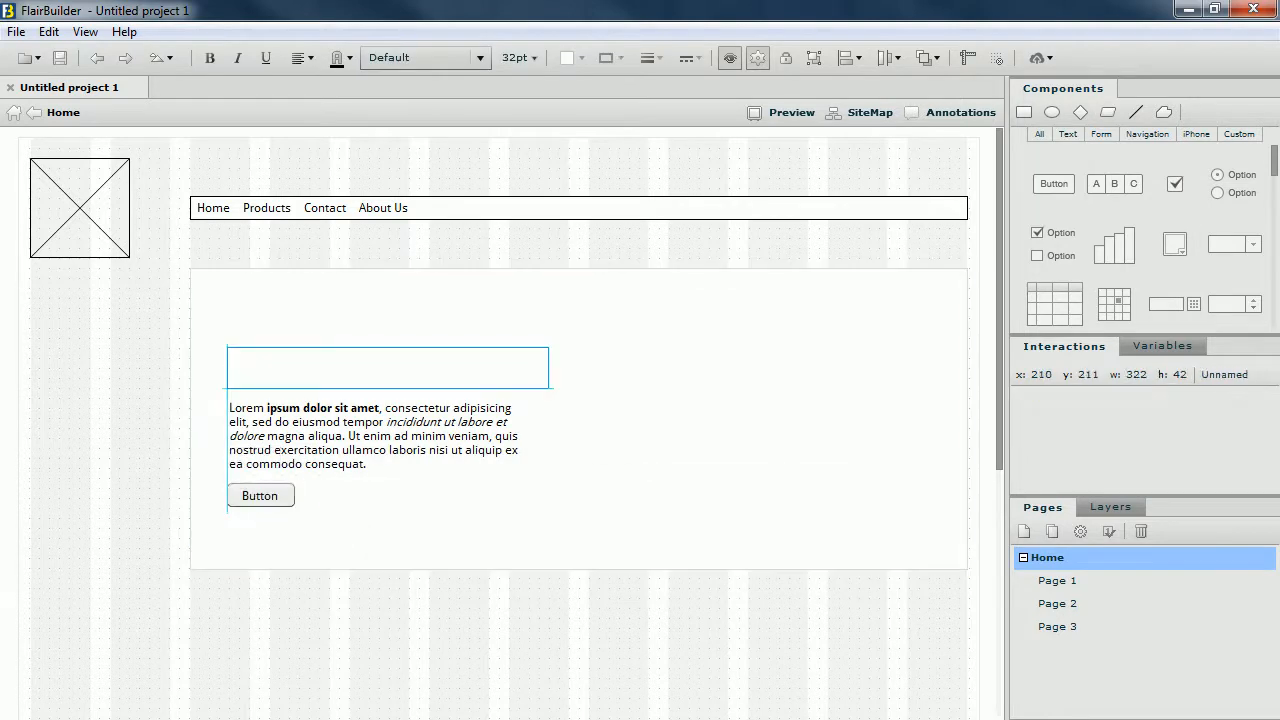
left_click(238, 410)
key("Escape")
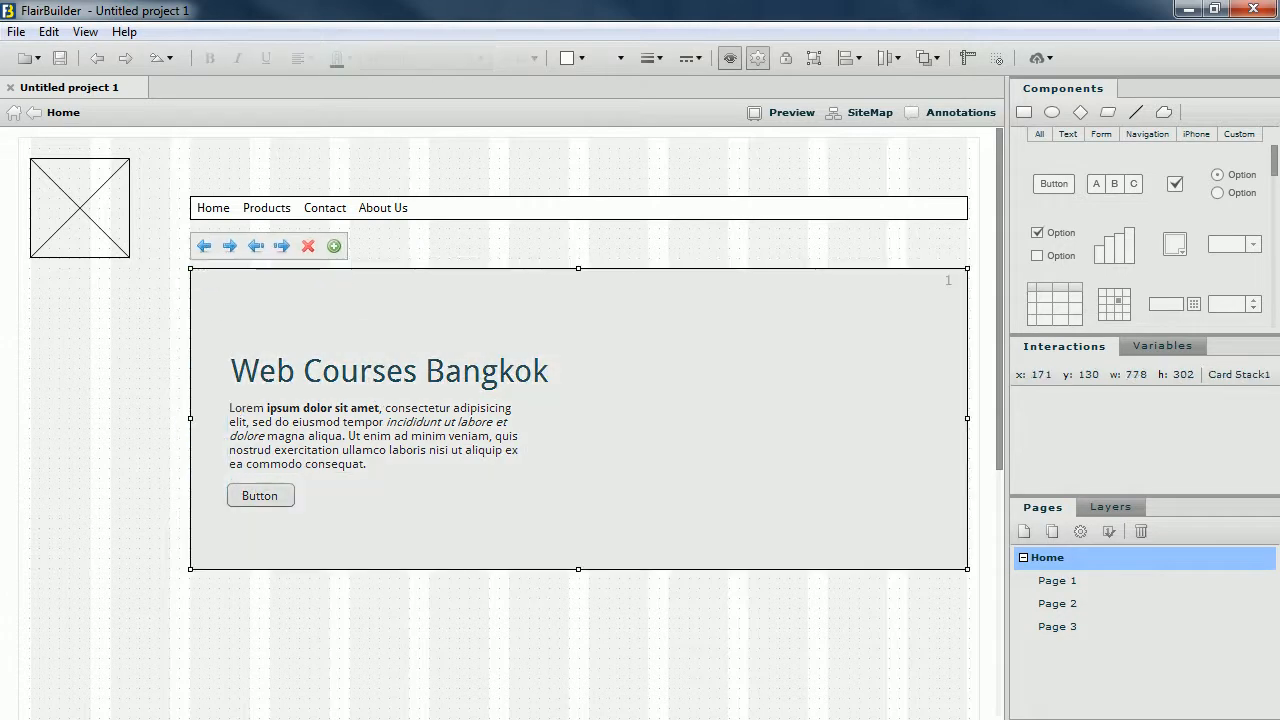
Set the font size of the first card's paragraph to 14pt
double_click(238, 410)
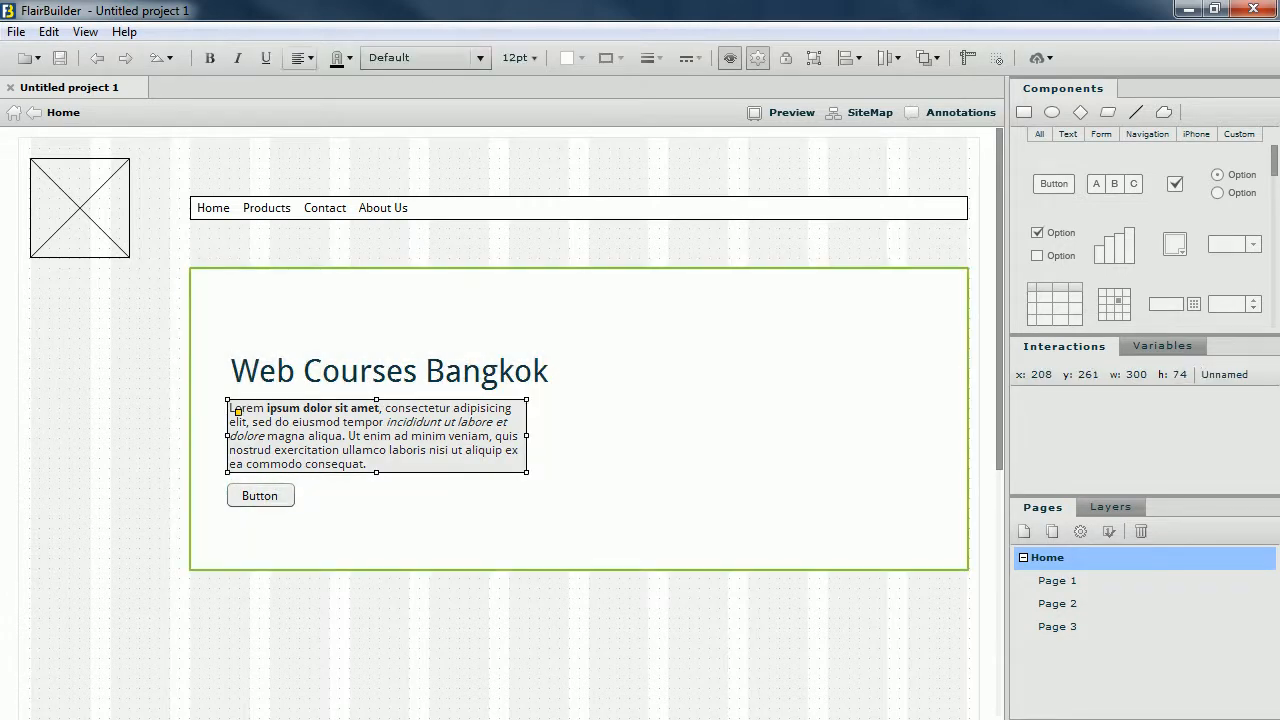
left_click(520, 57)
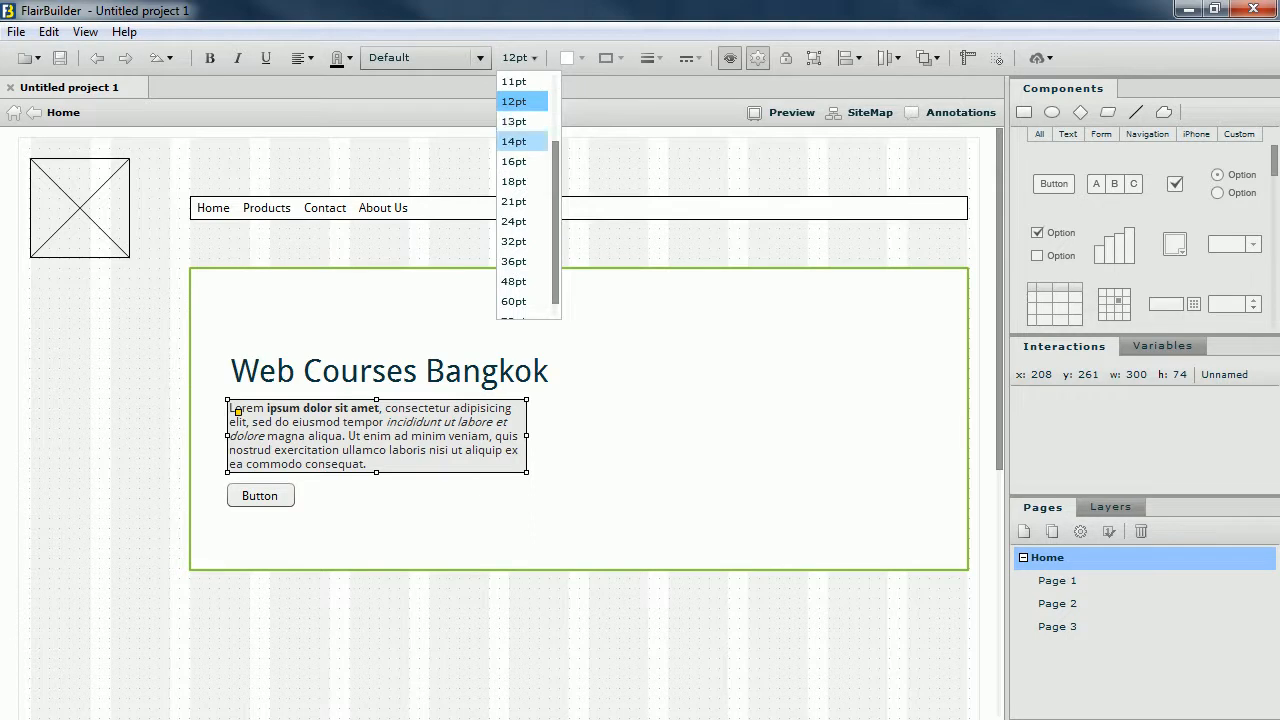
left_click(514, 141)
key("Escape")
Move the button straight down so it sits clear below the enlarged paragraph
double_click(260, 495)
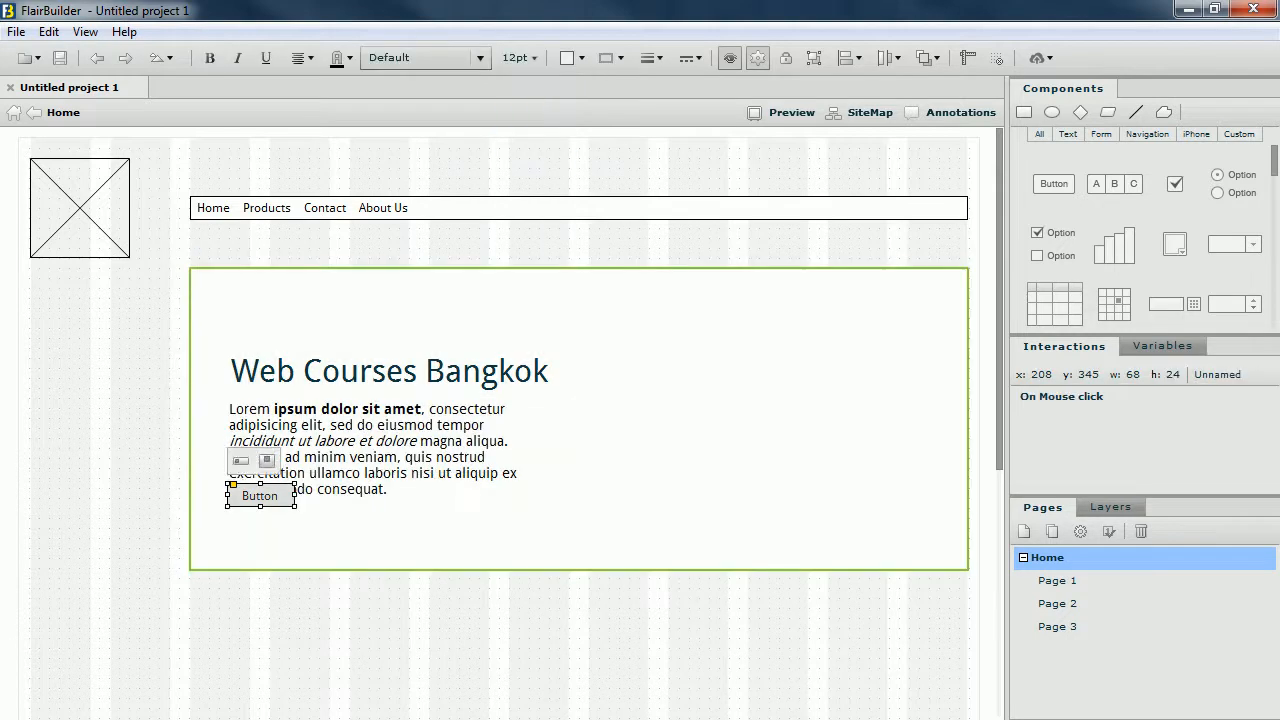
left_click_drag(260, 495, 260, 520)
key("Escape")
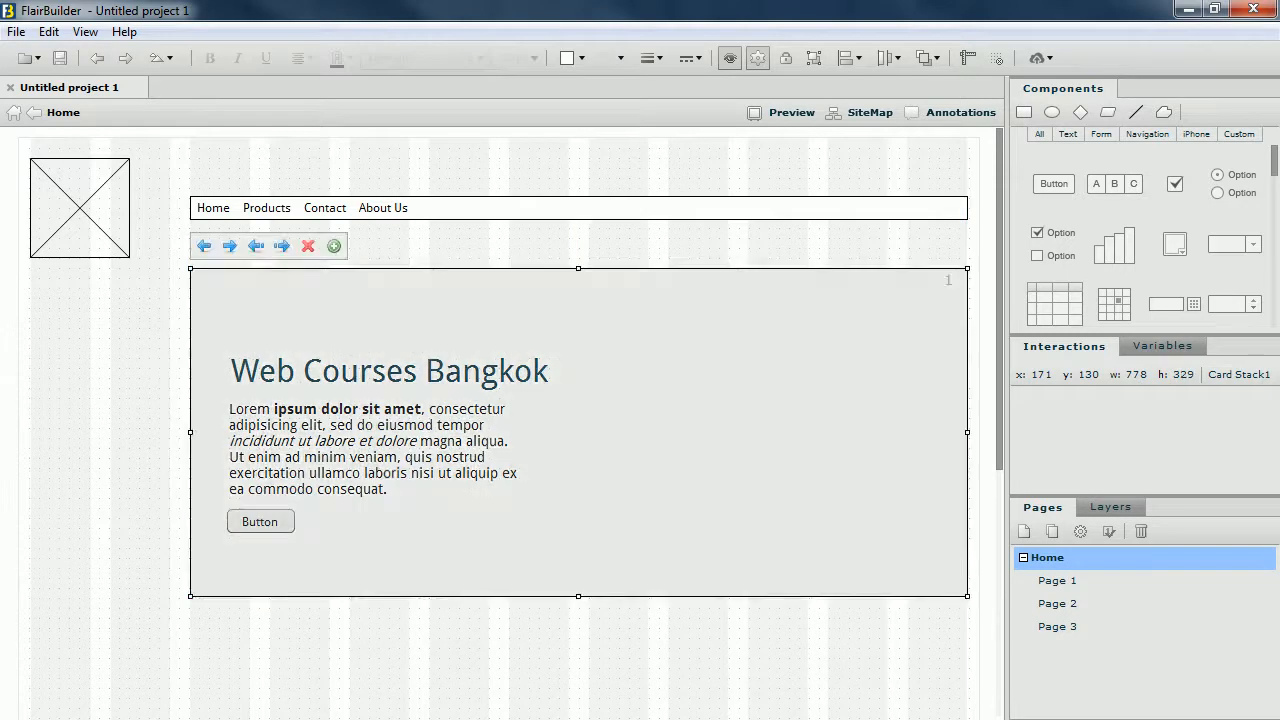
key("Escape")
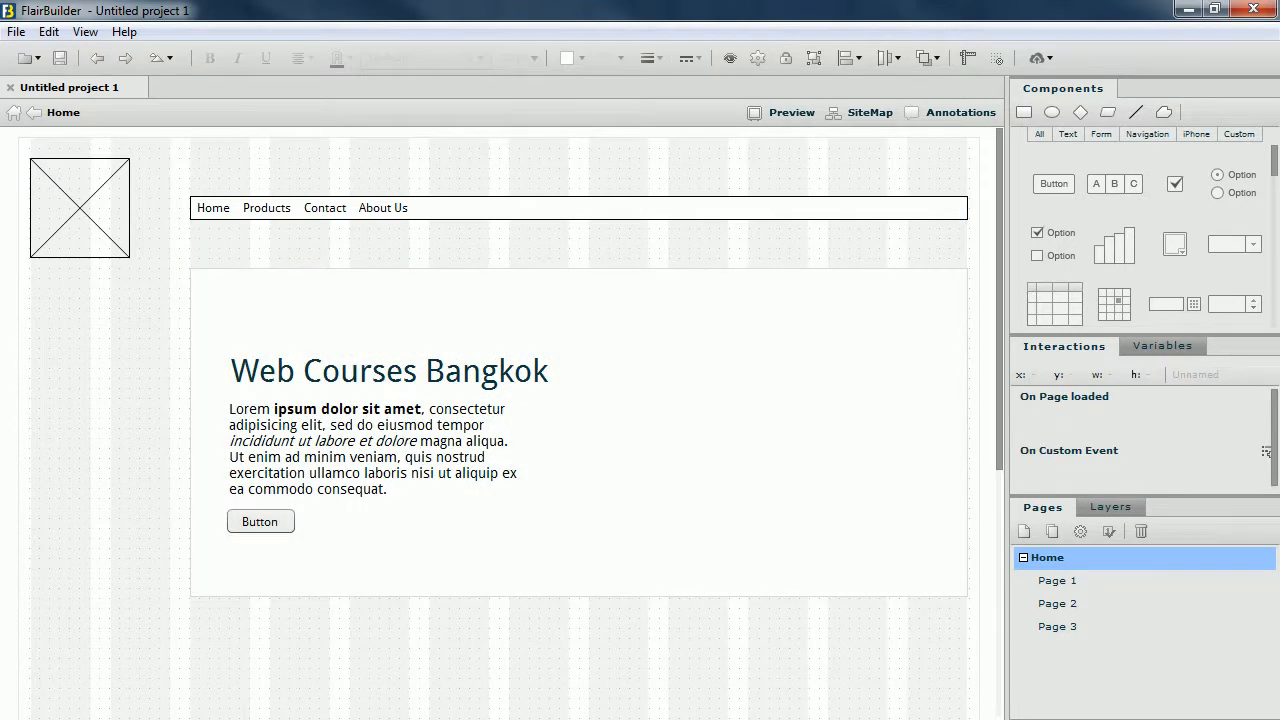
Copy the title, paragraph and button from the first card into the same place on the second card
left_click(578, 320)
left_click(229, 246)
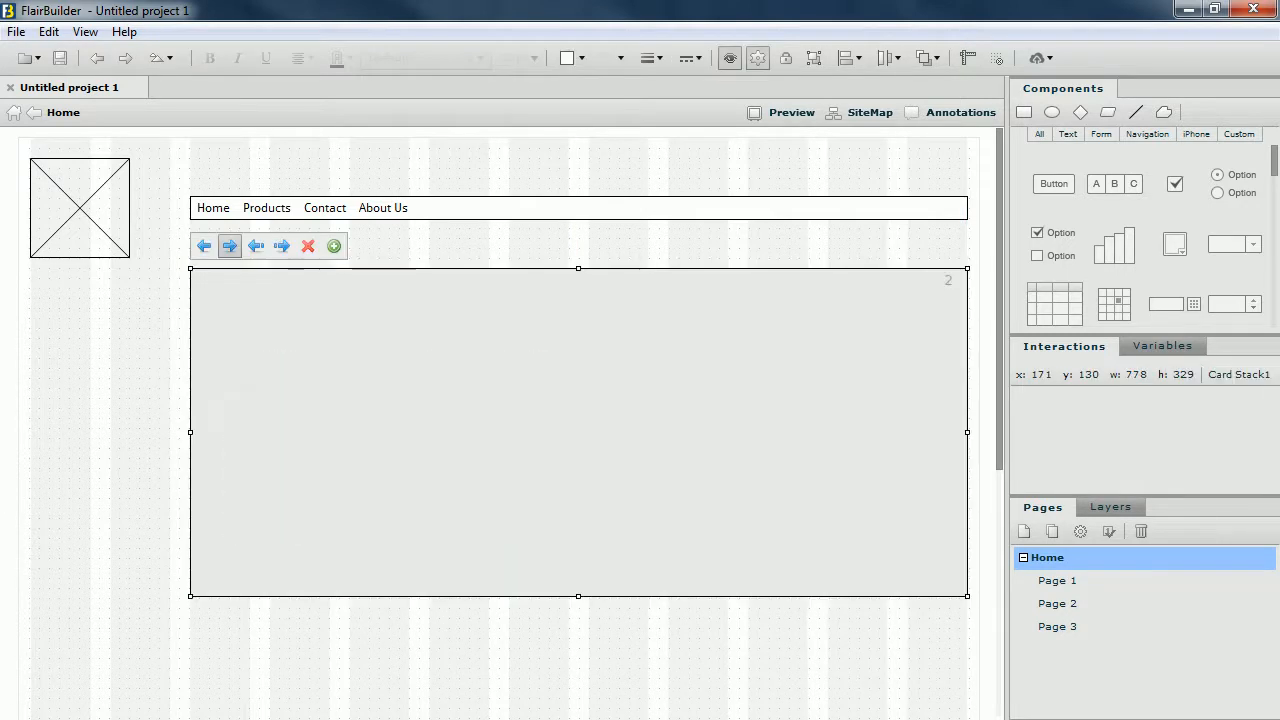
left_click(203, 246)
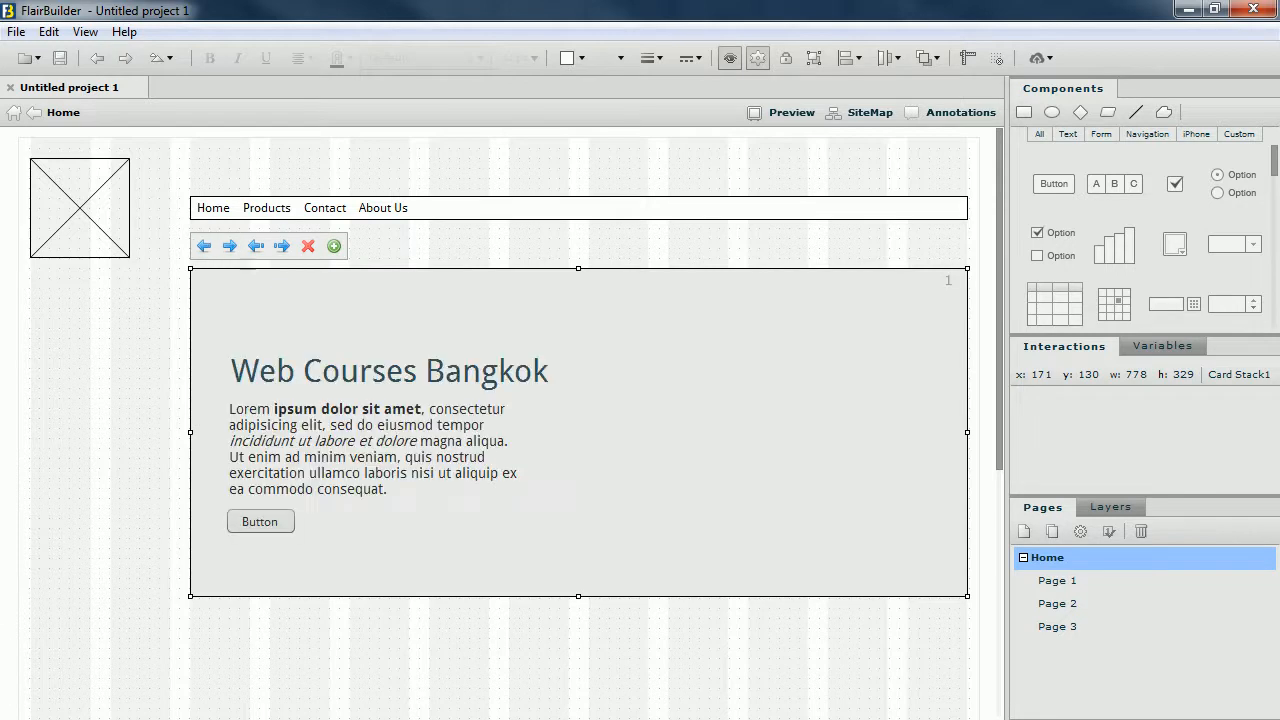
left_click(388, 370)
left_click(372, 448, "shift")
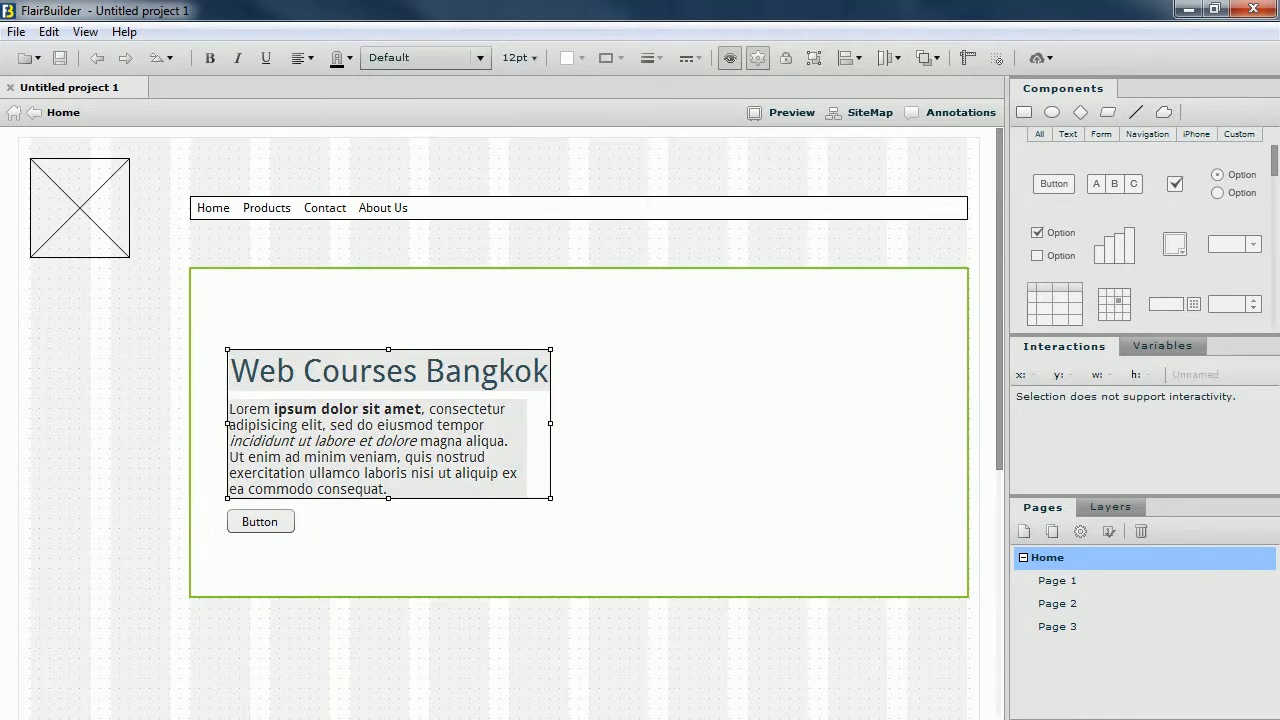
left_click(260, 521, "shift")
left_click(230, 290)
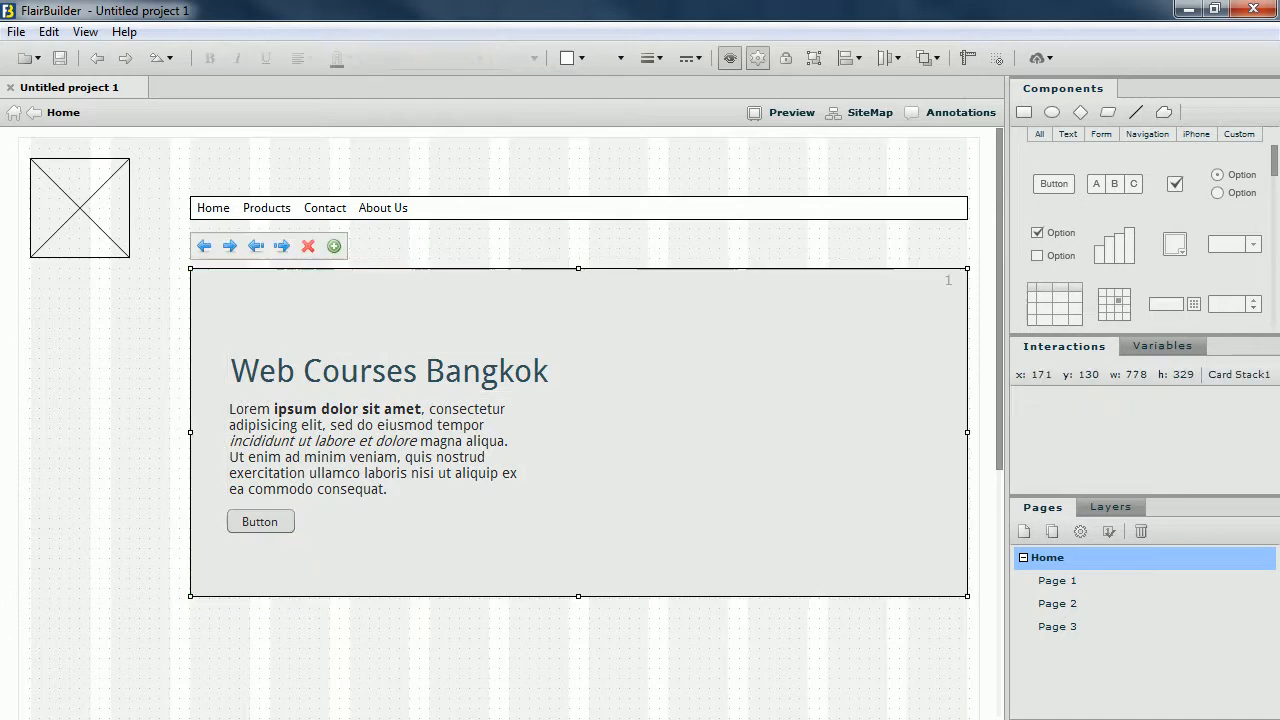
left_click(229, 246)
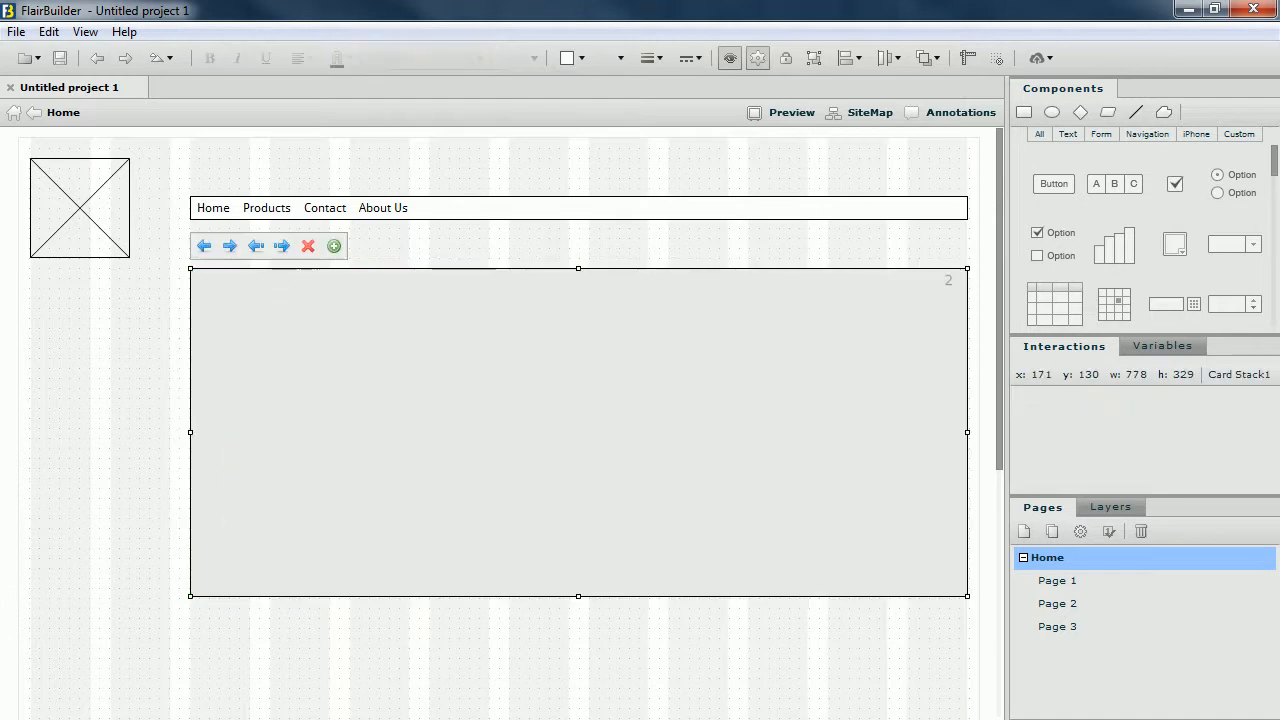
key("Escape")
key("ctrl+v")
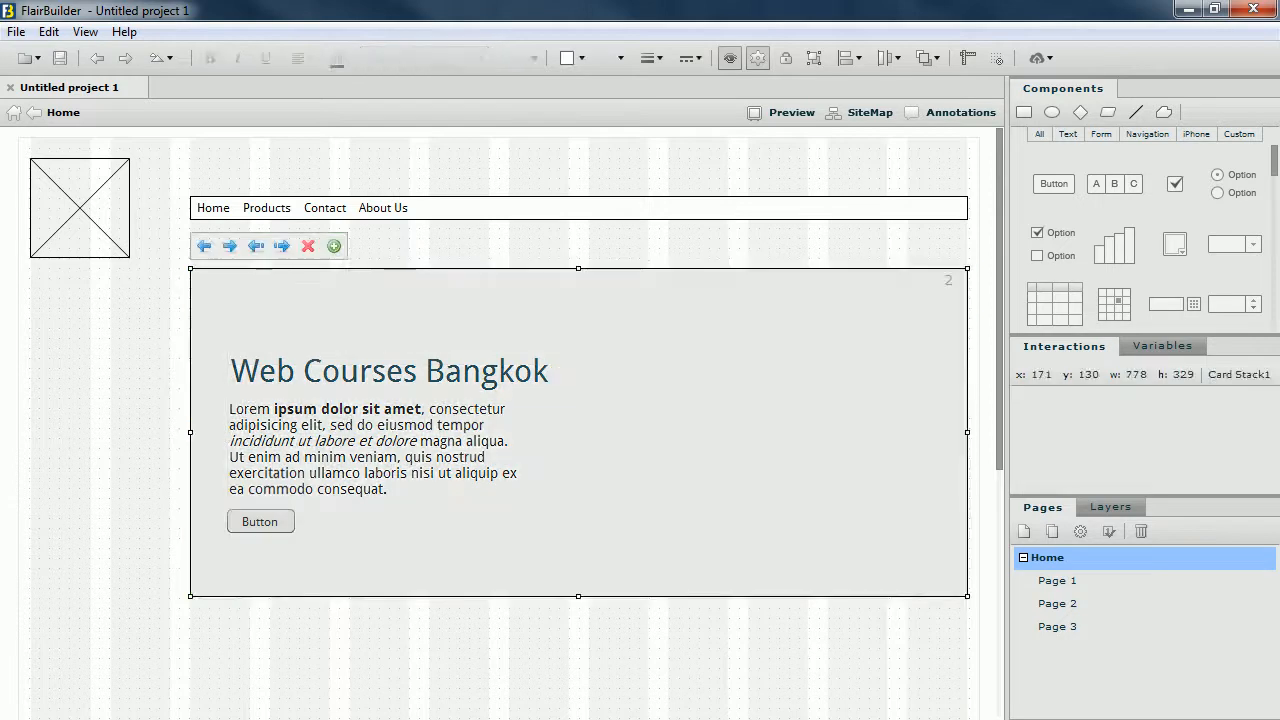
Change the title on the second card to "New UX Course"
double_click(233, 361)
key("ctrl+a")
type("New UX Cours")
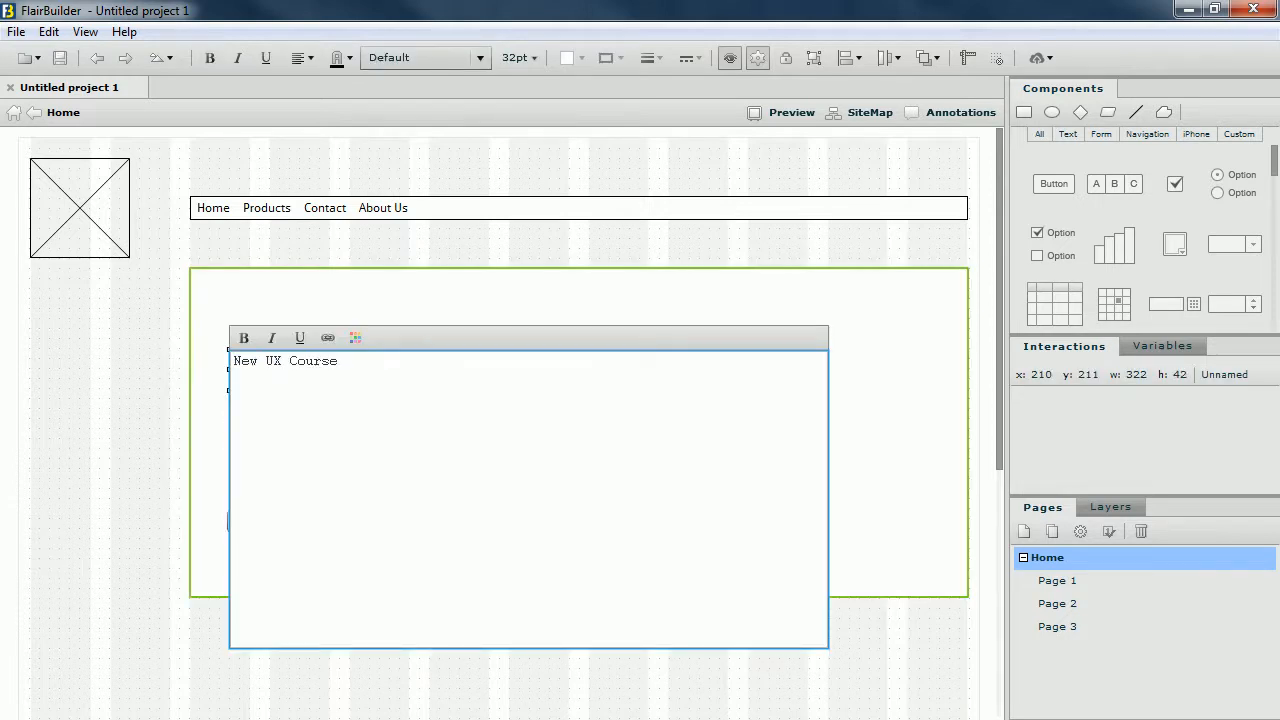
key("ctrl+Return")
key("Escape")
Add an image placeholder to the right of the second card's text at x 606, y 179, sized 296 by 231
scroll(1235, 250, "down", 3)
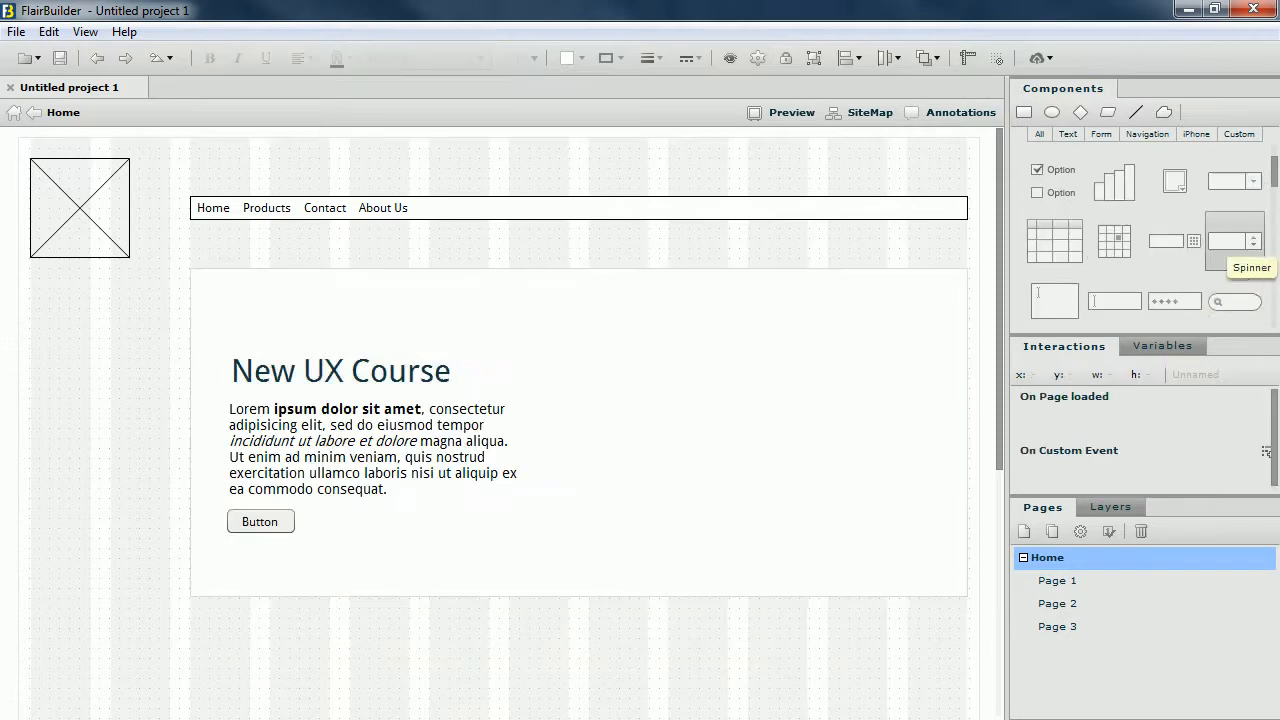
left_click_drag(1235, 255, 824, 367)
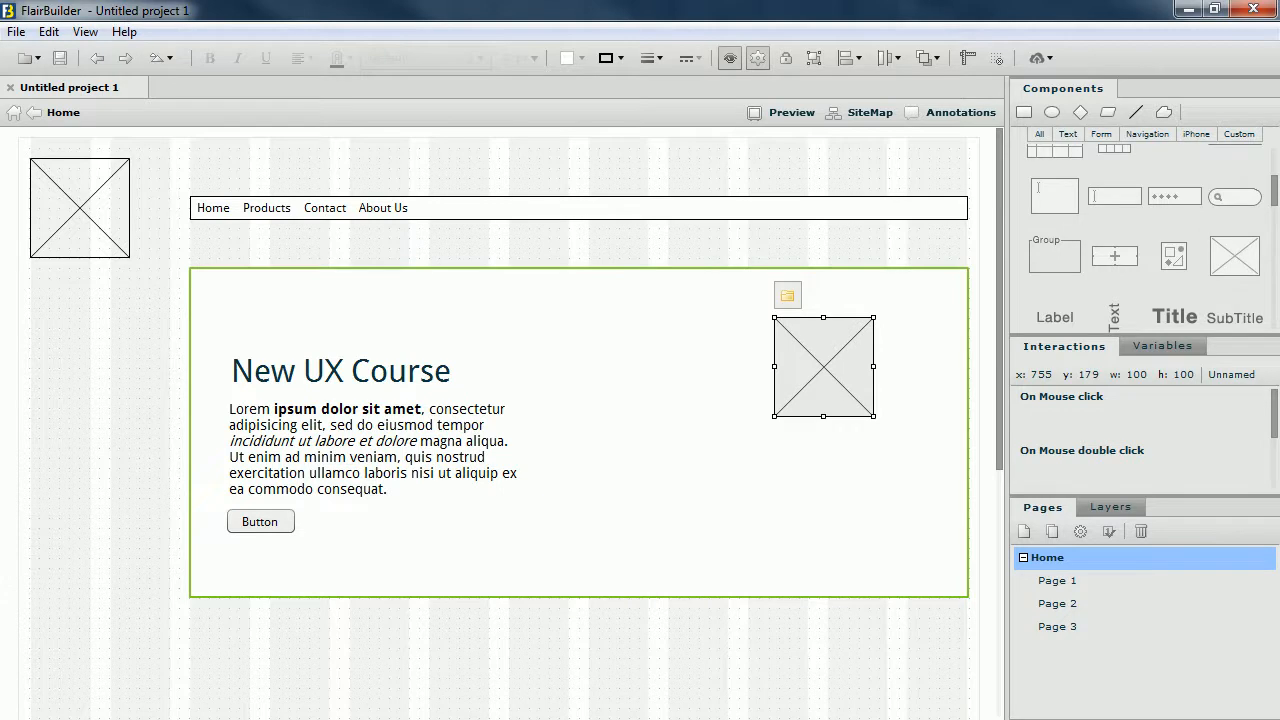
left_click_drag(774, 416, 578, 547)
left_click_drag(726, 432, 773, 432)
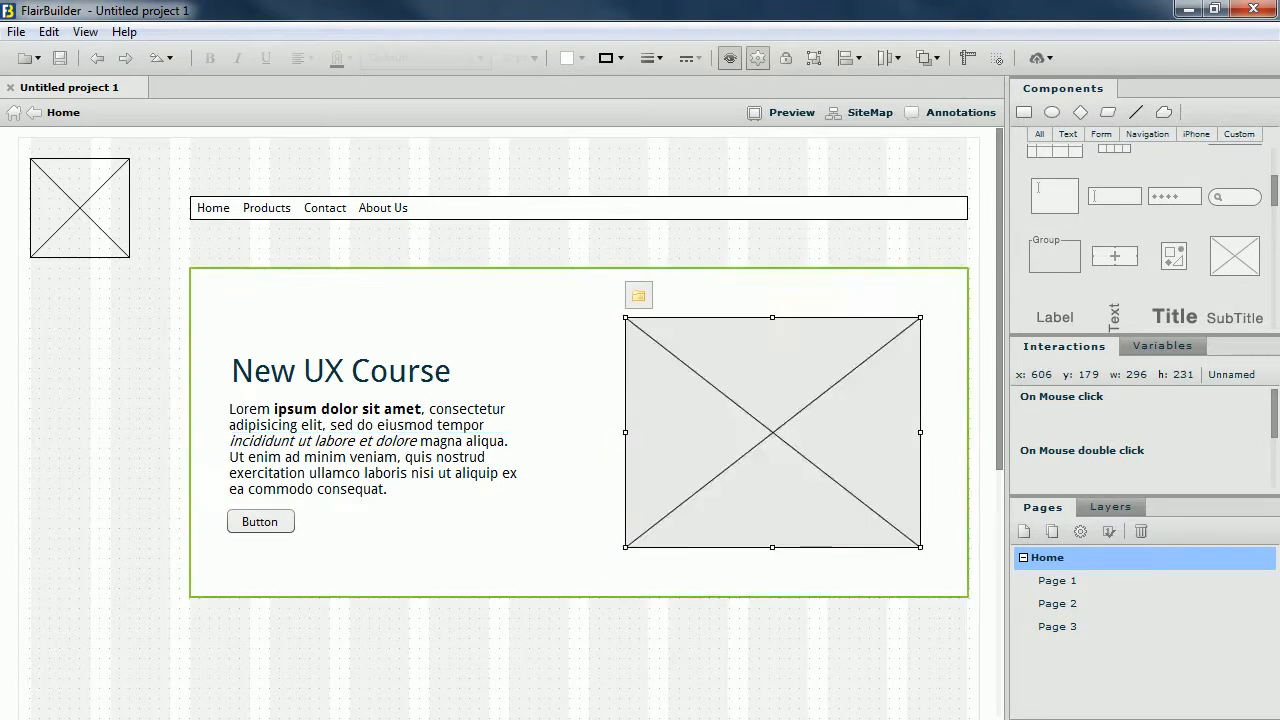
Copy the title, paragraph and button from the second card into the same place on the third card
left_click(340, 370)
left_click(372, 448, "shift")
left_click(260, 521, "shift")
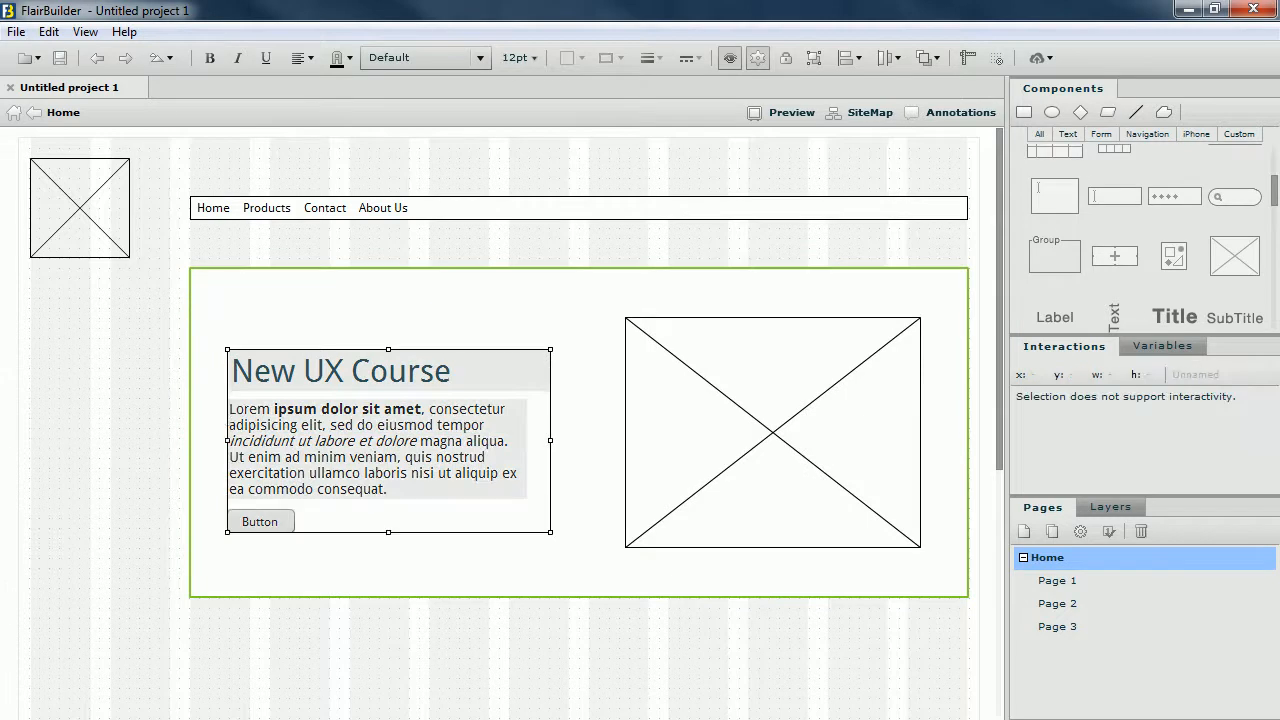
key("Escape")
left_click(229, 246)
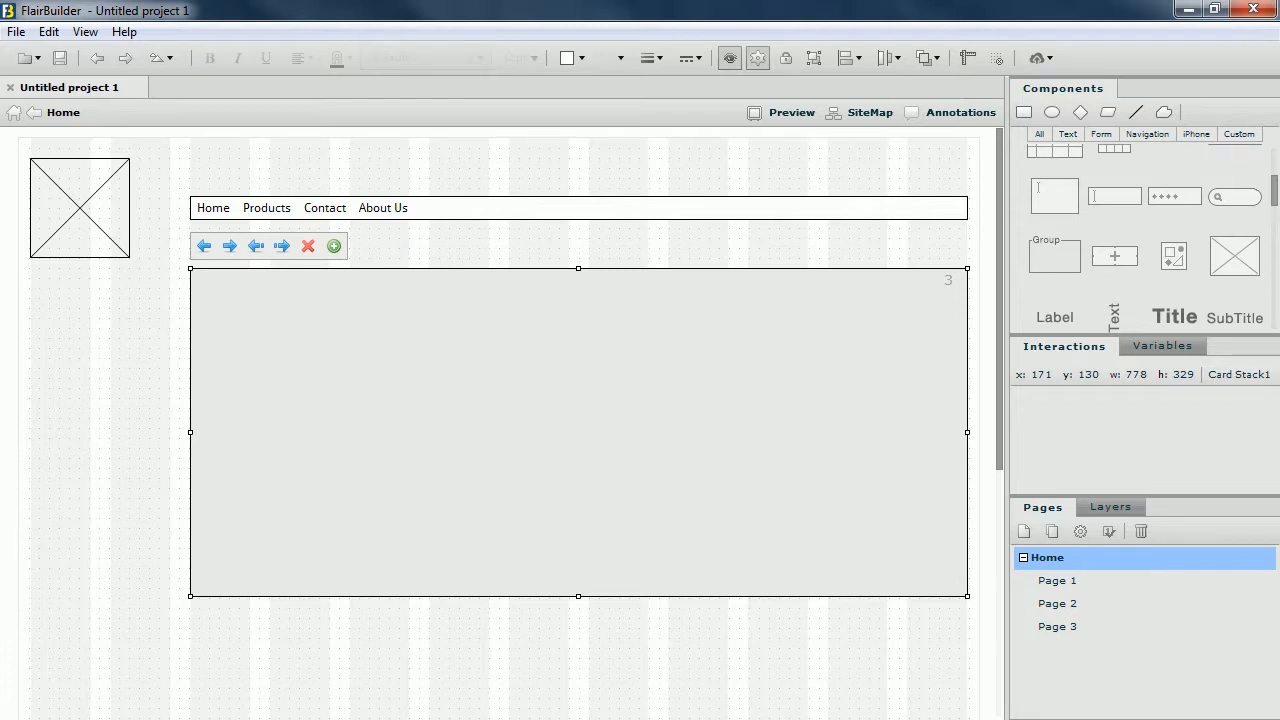
double_click(578, 432)
key("ctrl+v")
key("Escape")
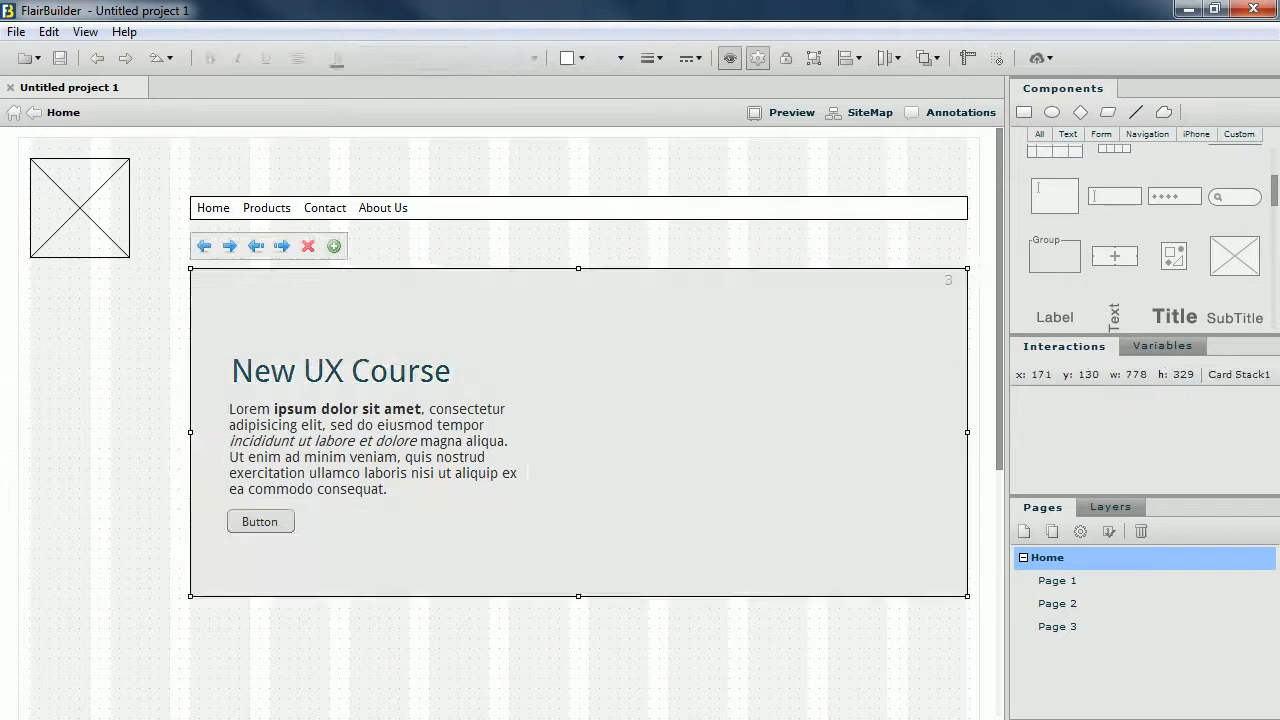
Change the title on the third card to "Screencasts are Great"
double_click(340, 370)
key("ctrl+a")
type("Screenca")
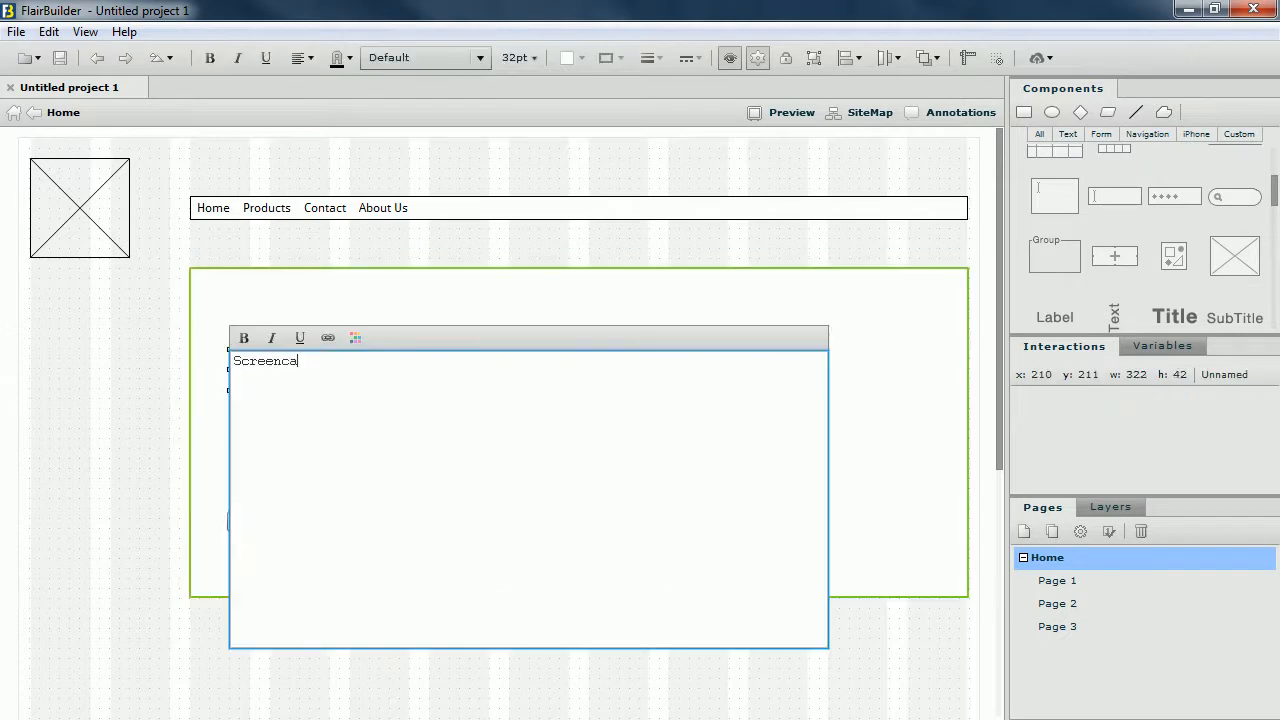
type("sts are Great")
key("Escape")
key("Escape")
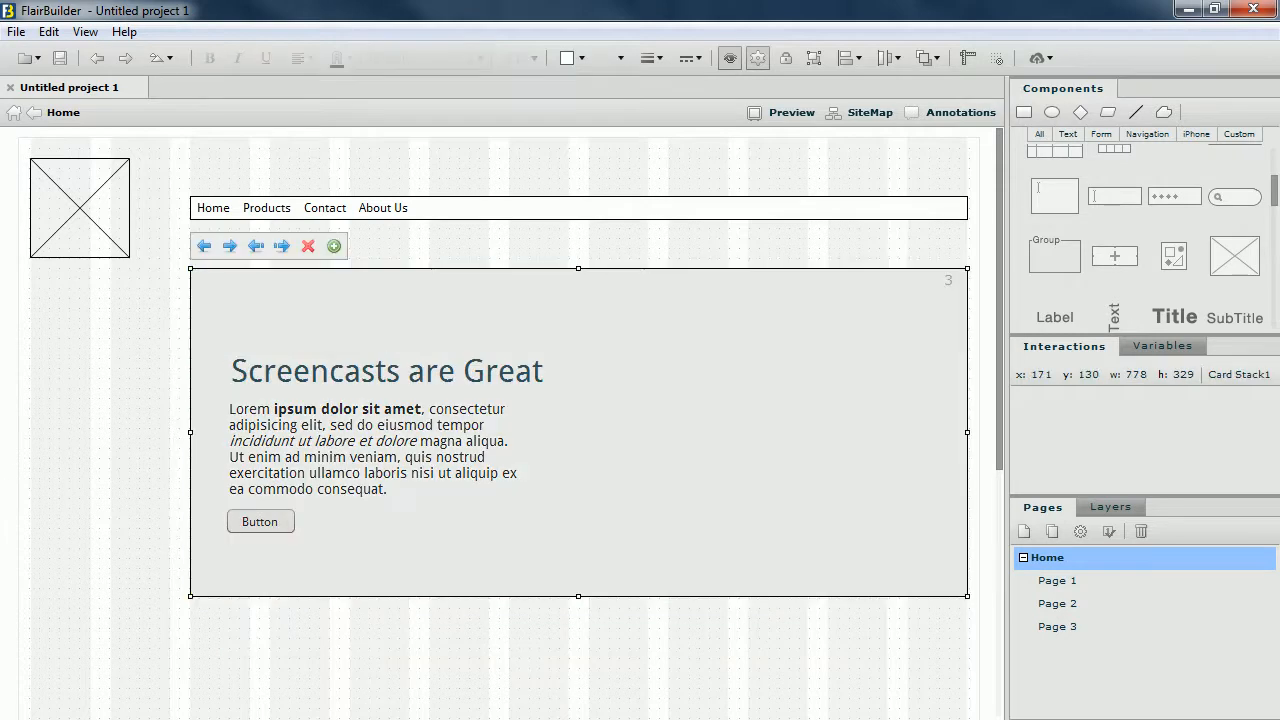
Try an image placeholder beside the third card's text and delete it
left_click_drag(1234, 255, 886, 399)
key("Delete")
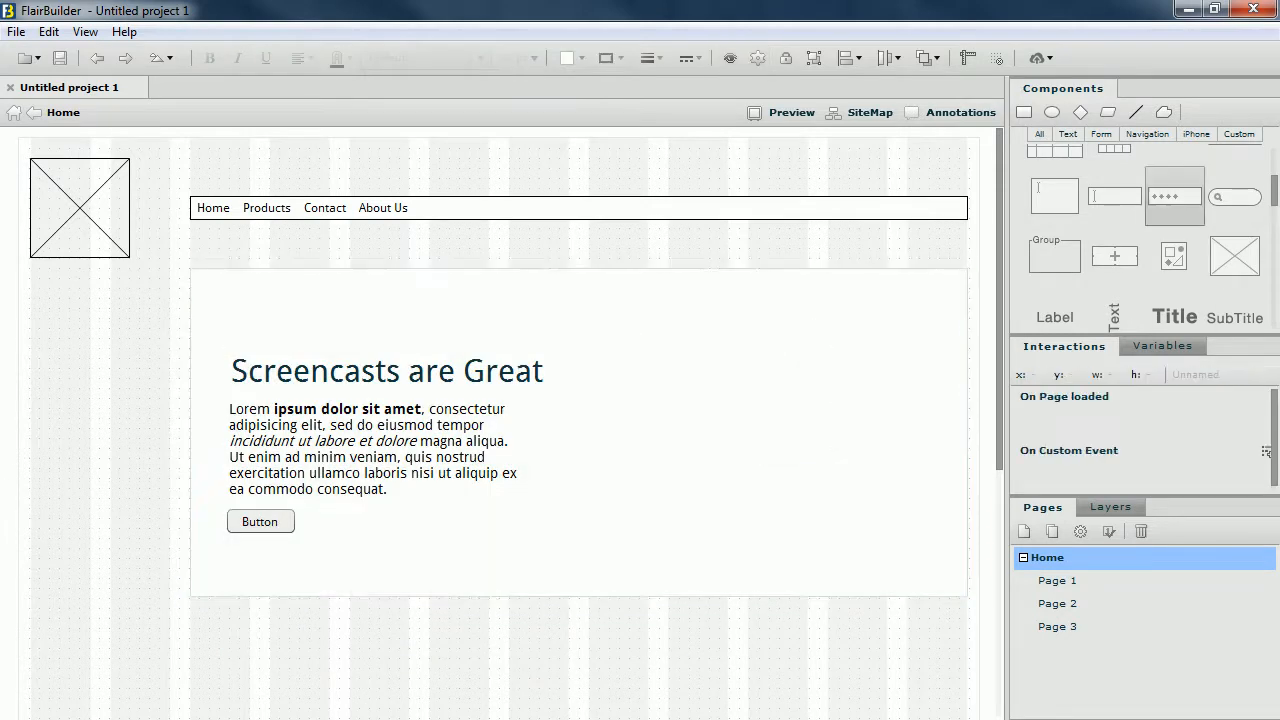
Add a video player to the right of the third card's text and check the page in preview
scroll(1150, 240, "down", 5)
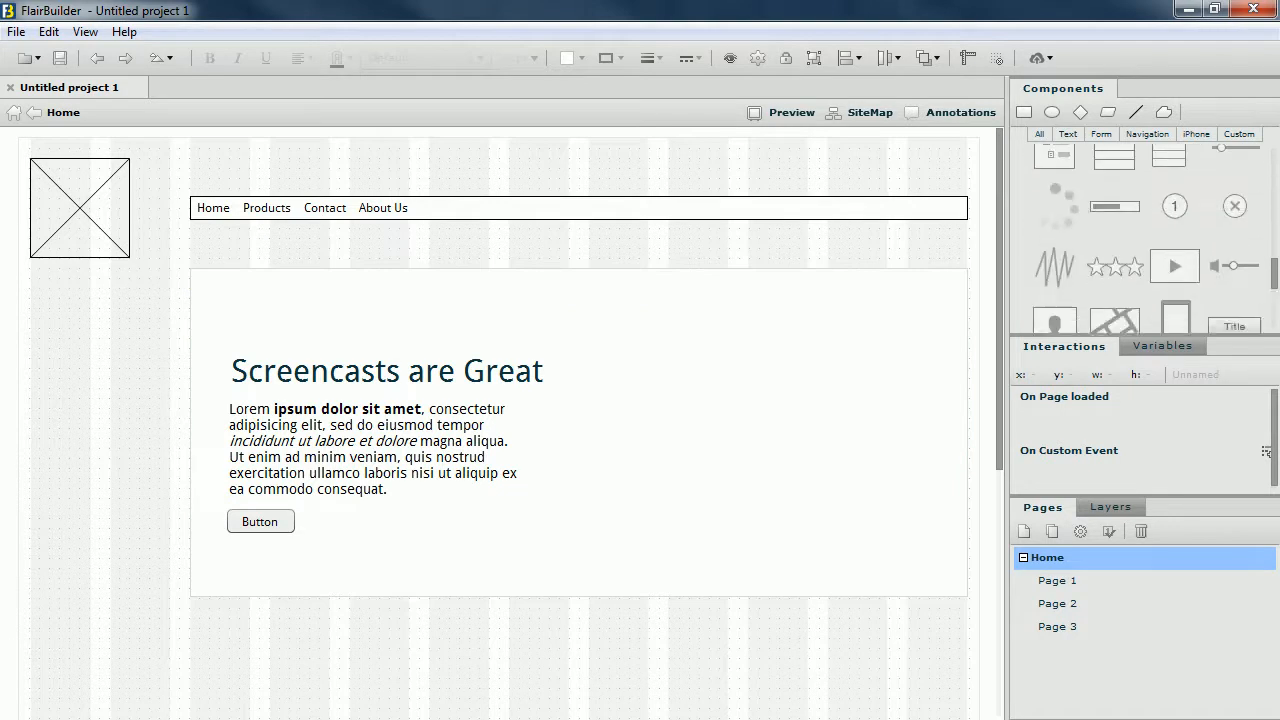
left_click_drag(1174, 215, 765, 436)
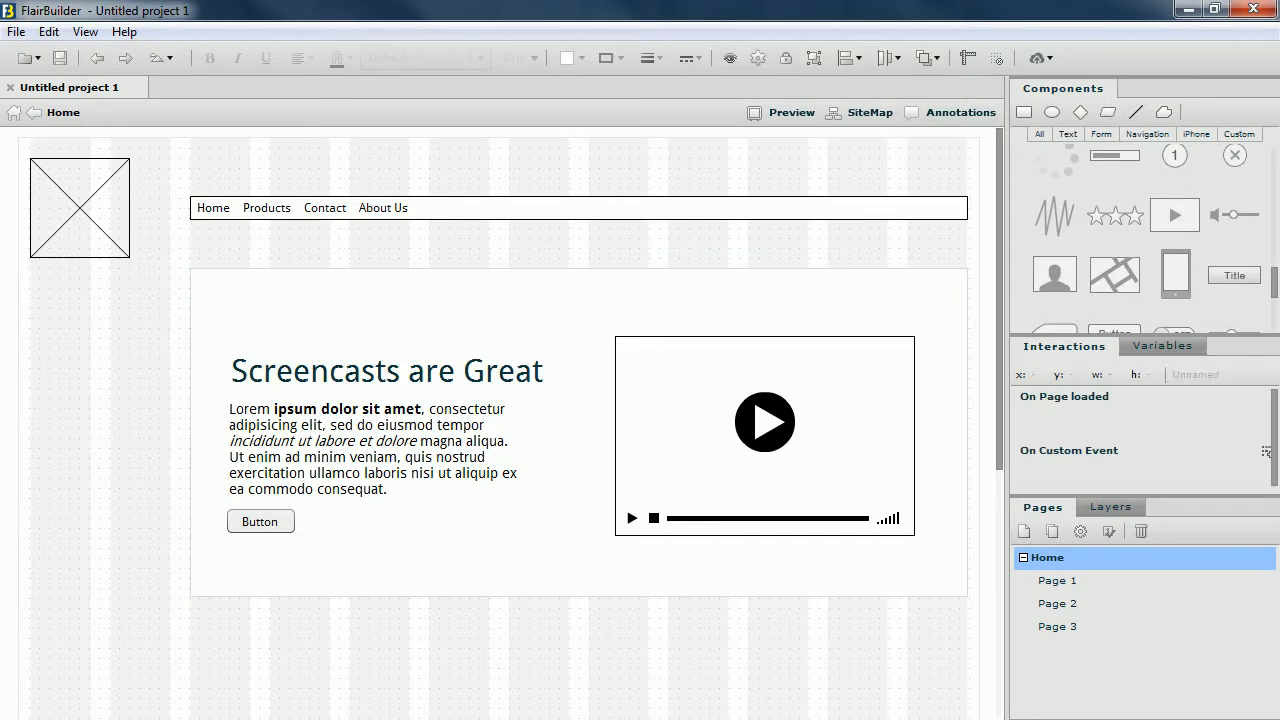
left_click(781, 112)
left_click(1062, 78)
Show the first card of the card stack and add a button labelled ">" to the right of its text
left_click(408, 290)
left_click(204, 246)
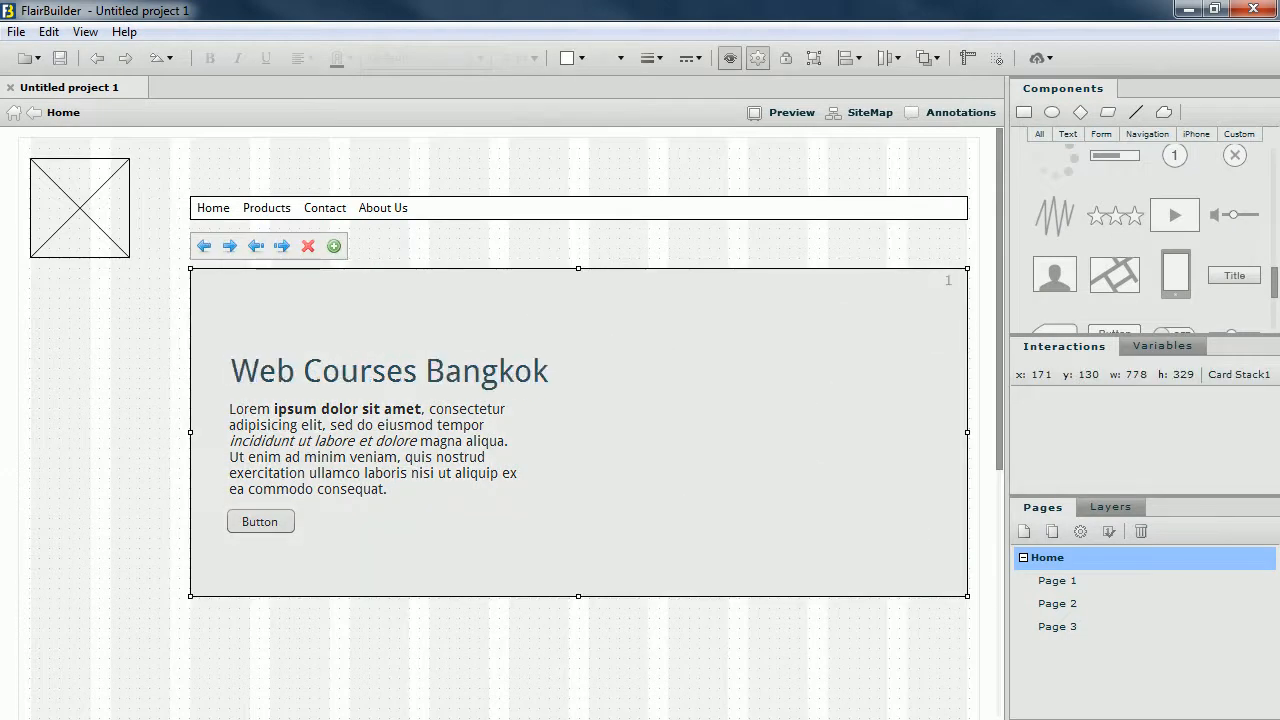
scroll(1150, 240, "down", 5)
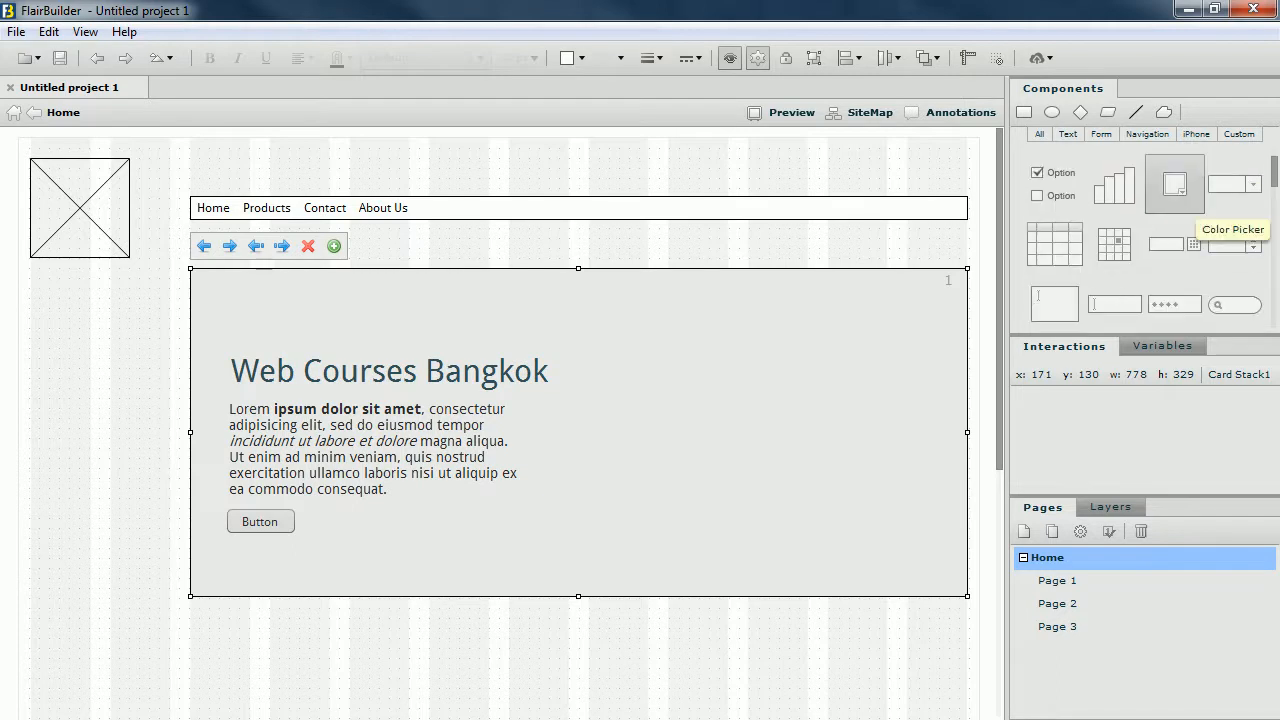
scroll(1186, 205, "up", 2)
left_click_drag(1054, 184, 822, 413)
key("BackSpace")
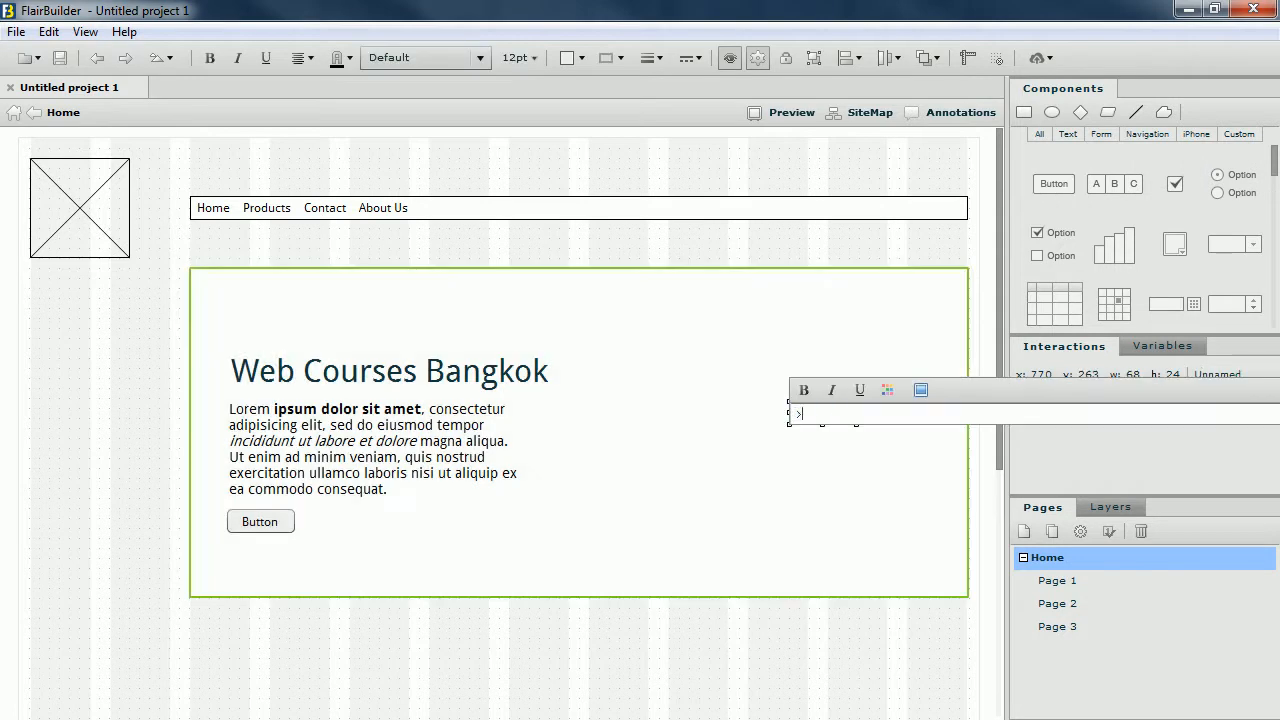
key("Return")
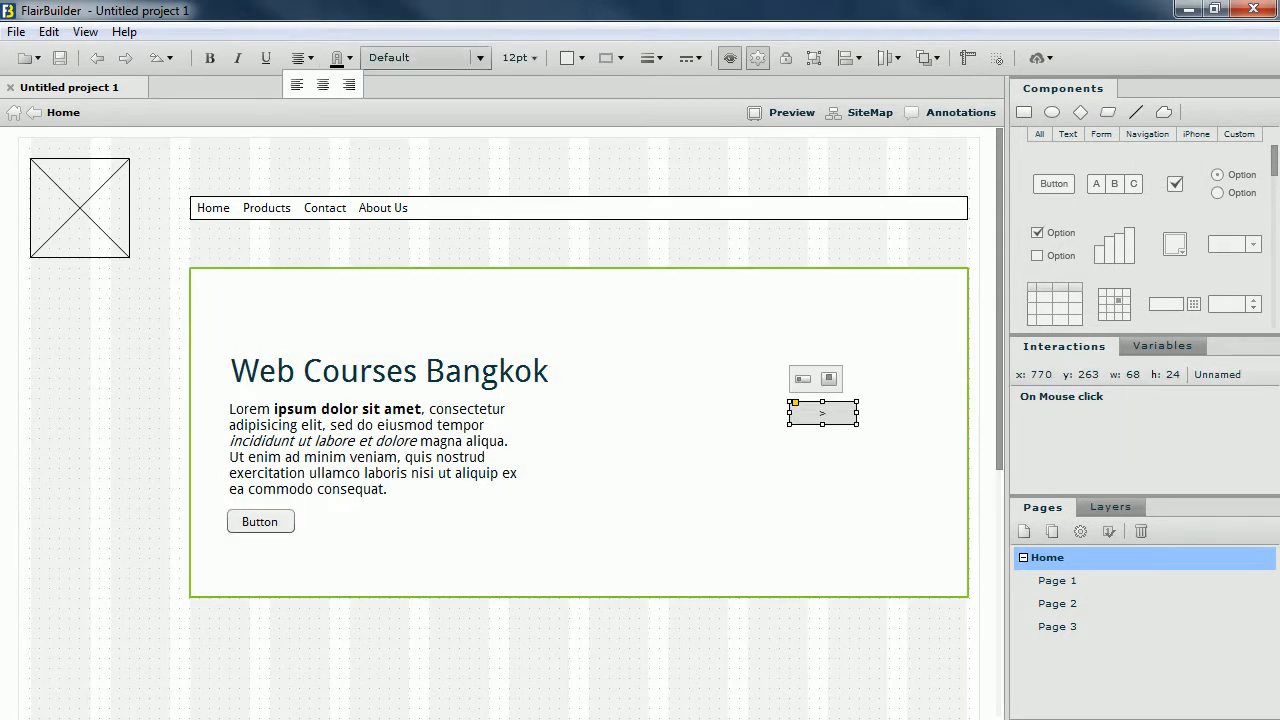
Set the ">" button's text to 36pt, size it to 45 by 54, and place it on the slider's right edge at x 904, y 261
left_click(519, 57)
left_click(516, 301)
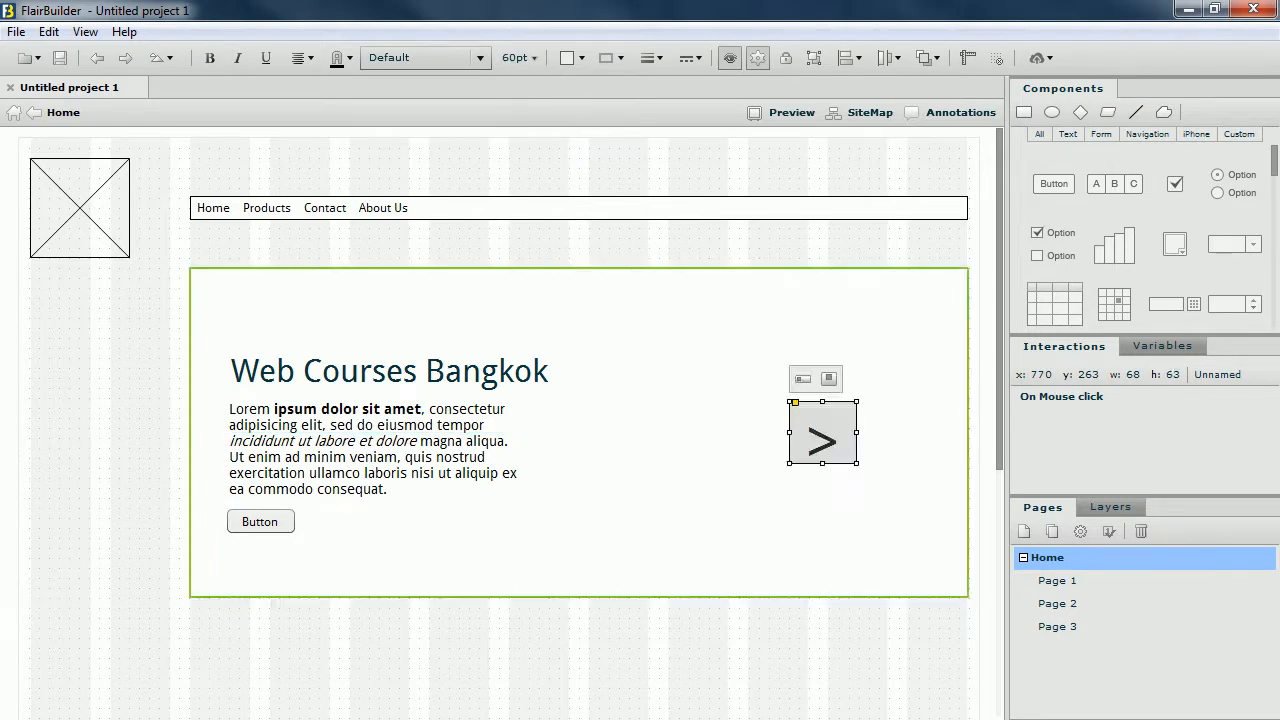
left_click_drag(822, 463, 822, 486)
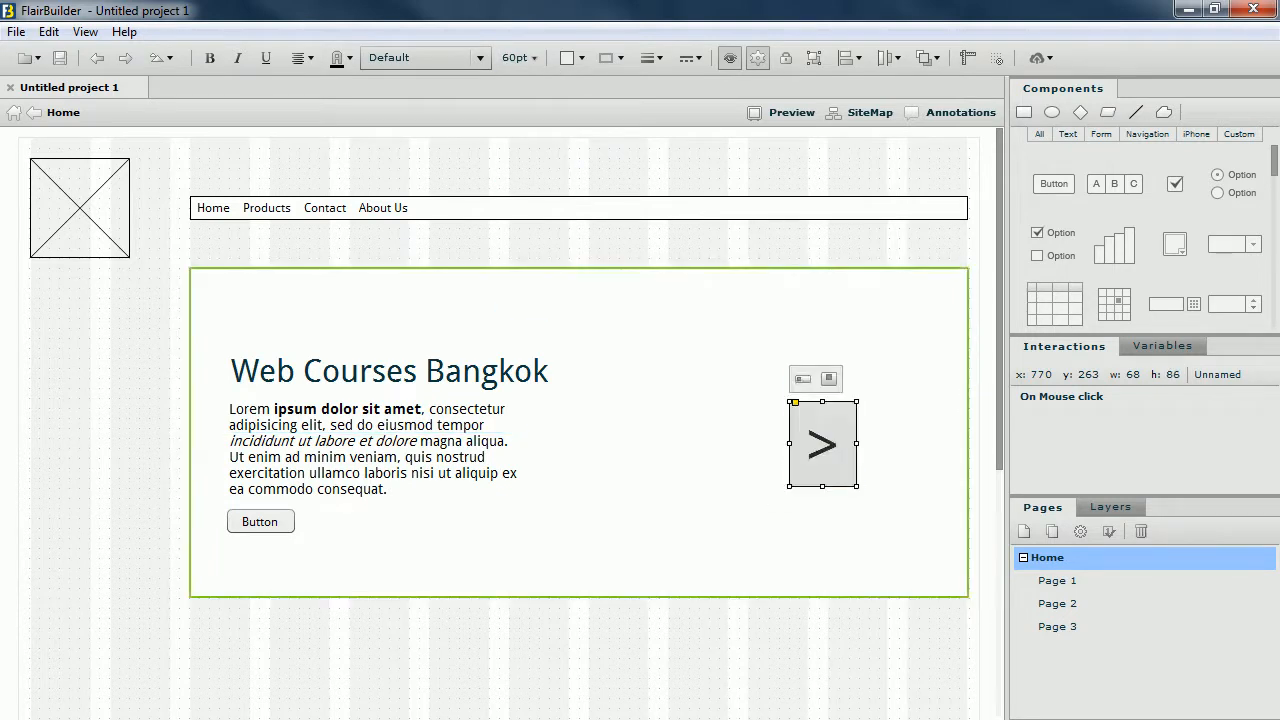
left_click(519, 57)
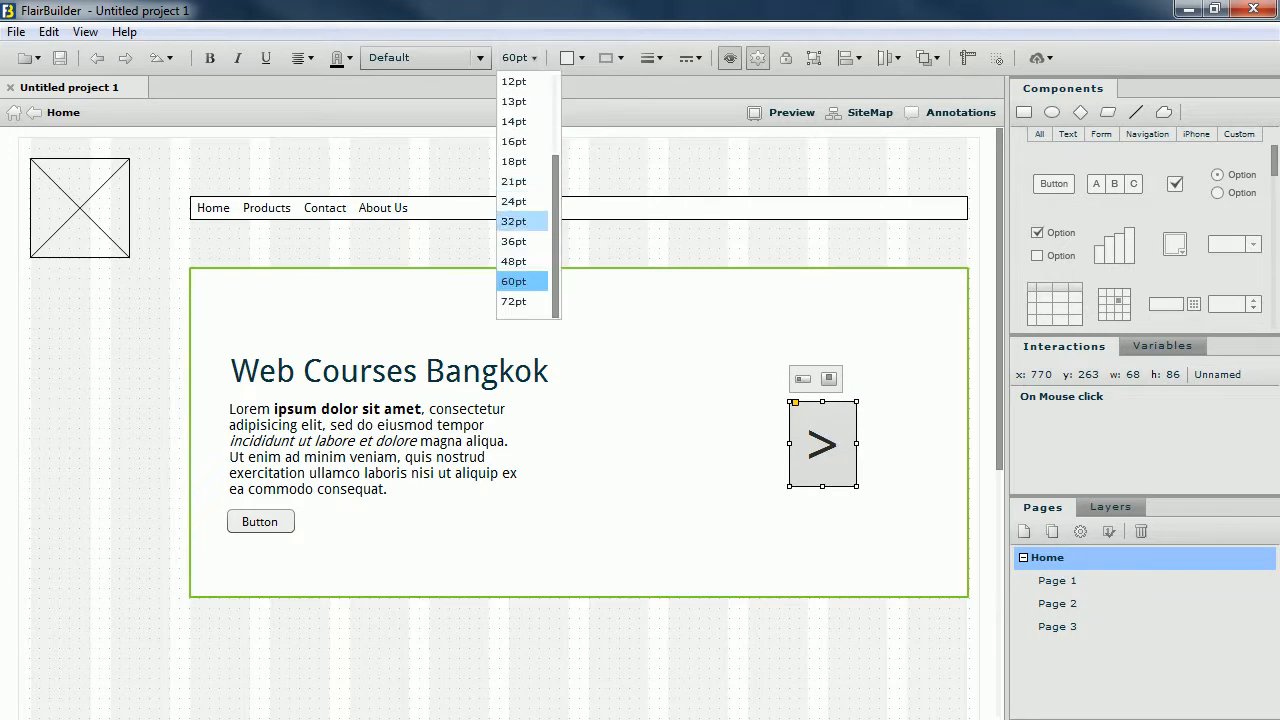
left_click(514, 241)
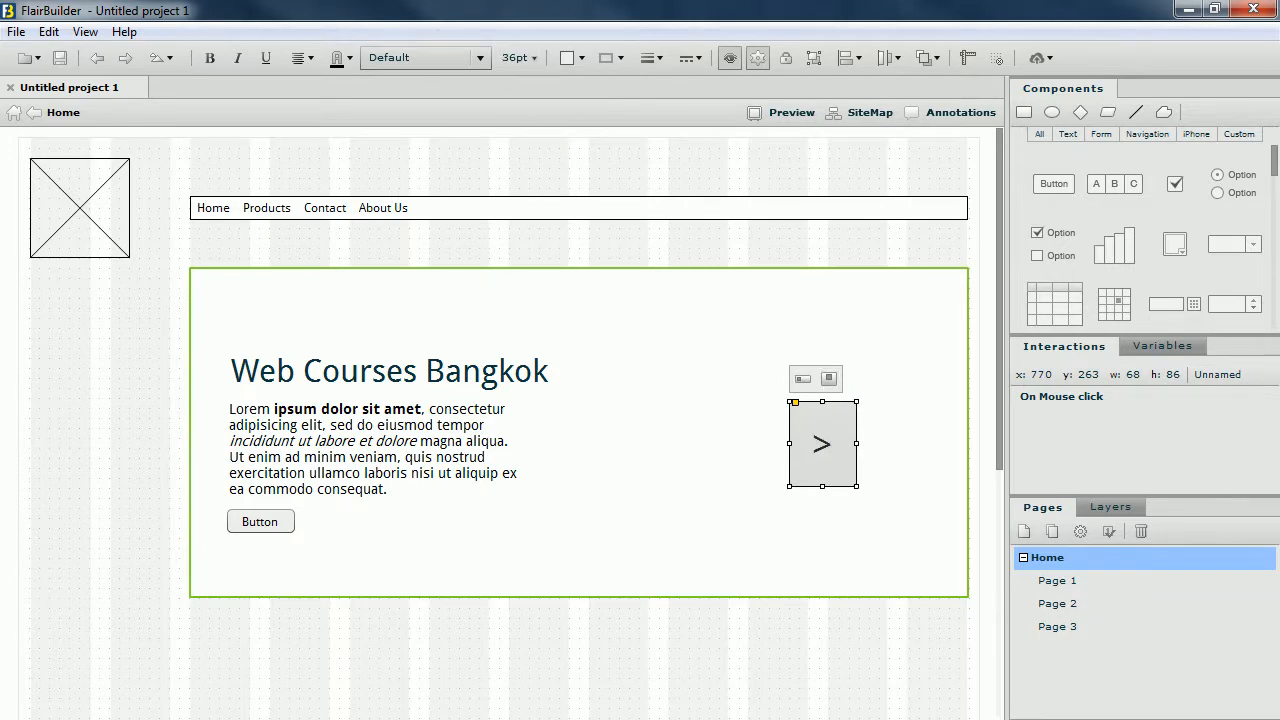
left_click_drag(857, 487, 945, 426)
left_click(945, 426)
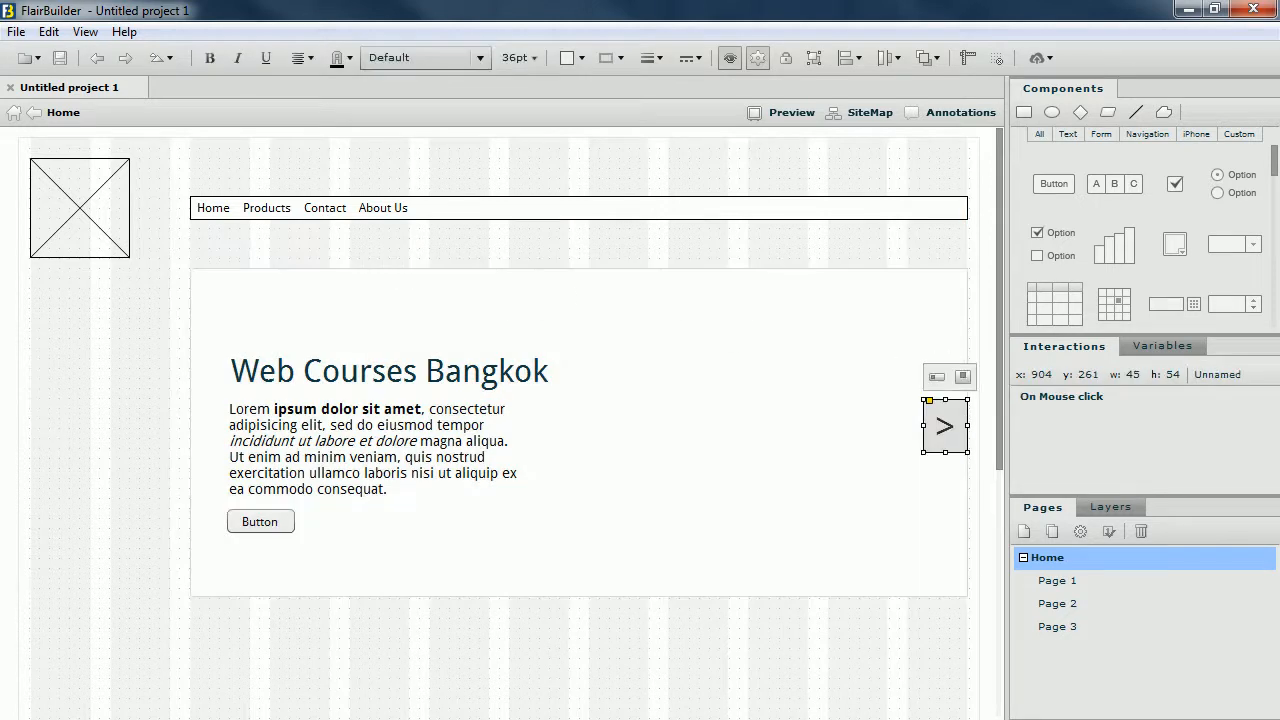
Duplicate the ">" button straight across to the slider's left edge and label the copy "<"
left_click_drag(945, 426, 208, 426)
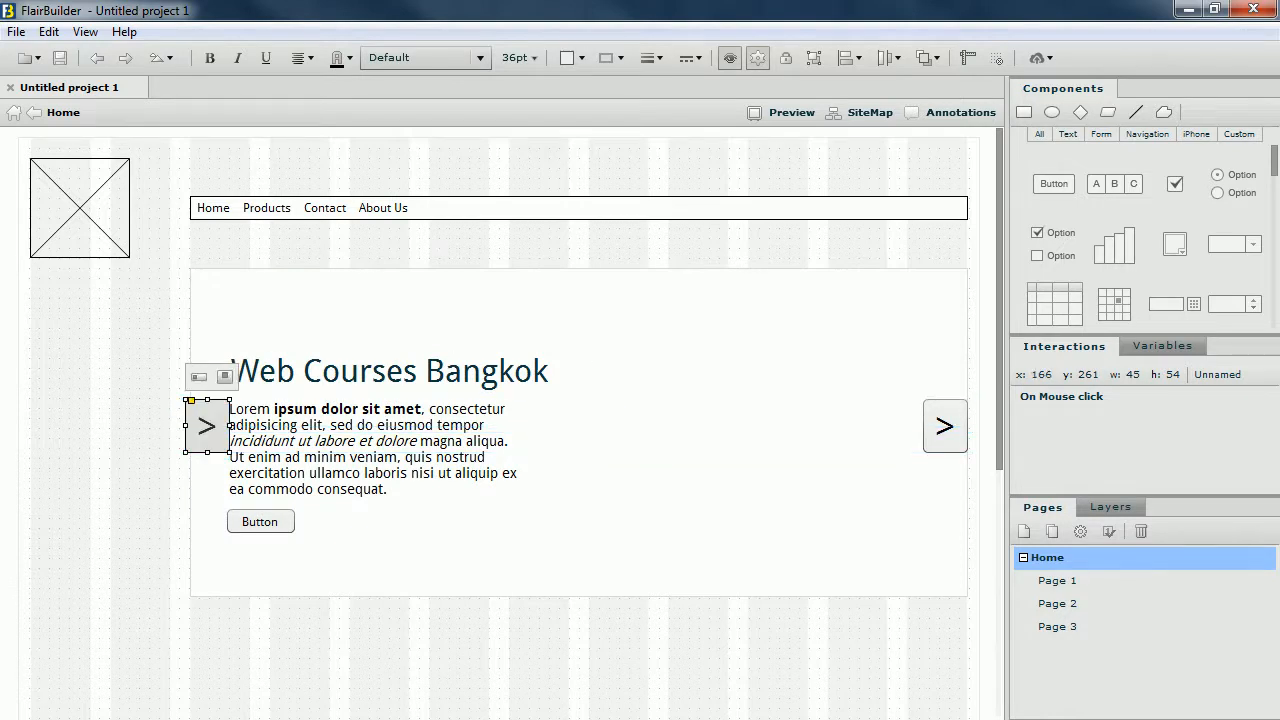
double_click(207, 426)
type("<")
key("Escape")
Set the left arrow button's text to 21pt and shrink it to 32 by 35 at x 171, y 271
left_click(519, 57)
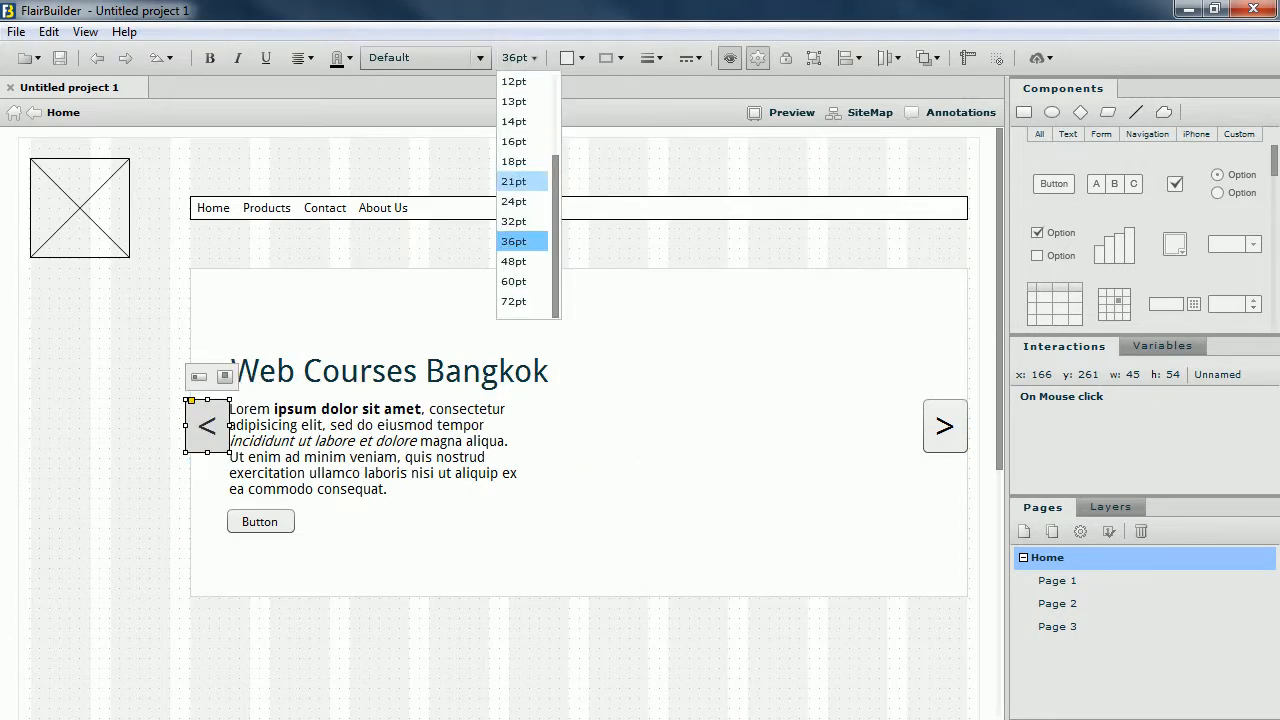
left_click(513, 181)
left_click_drag(230, 452, 205, 426)
Set the right arrow button's text to 21pt and shrink it to 32 by 37 at x 917, y 270
left_click(944, 426)
left_click(519, 57)
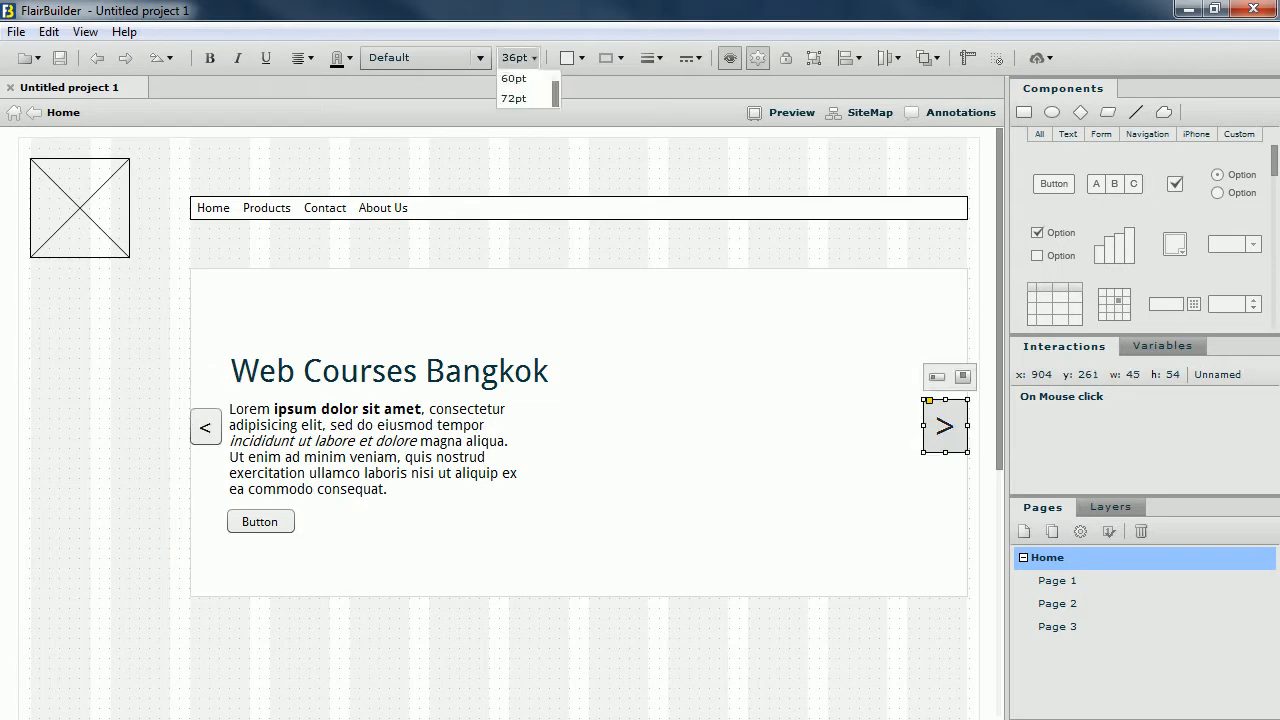
left_click(513, 181)
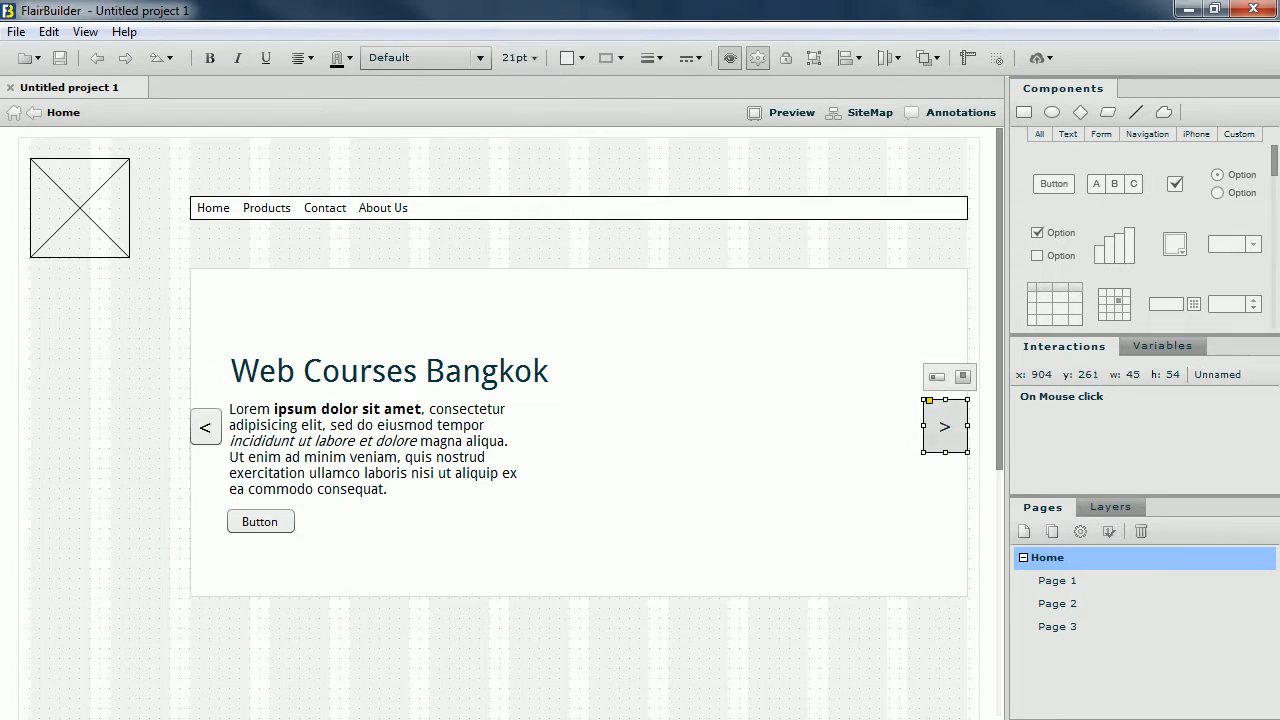
left_click_drag(945, 452, 952, 427)
key("Escape")
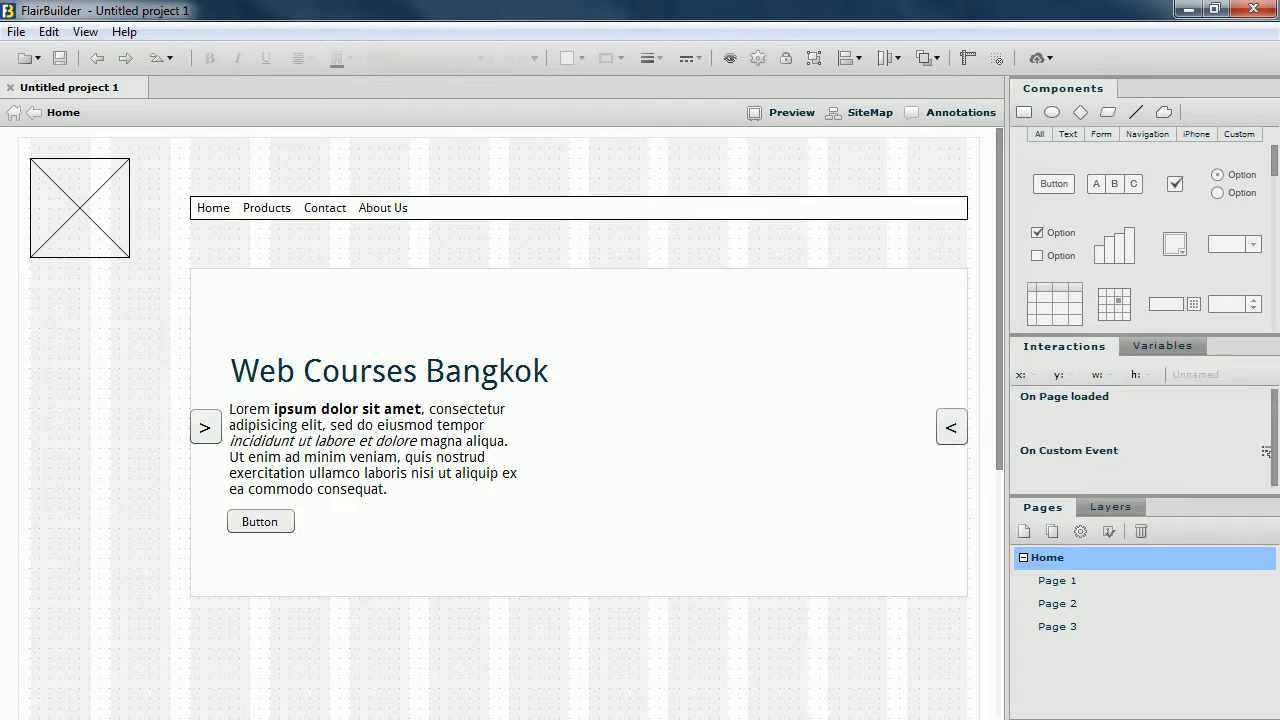
Relabel the slider's left arrow button "<" and its right arrow button ">"
double_click(205, 427)
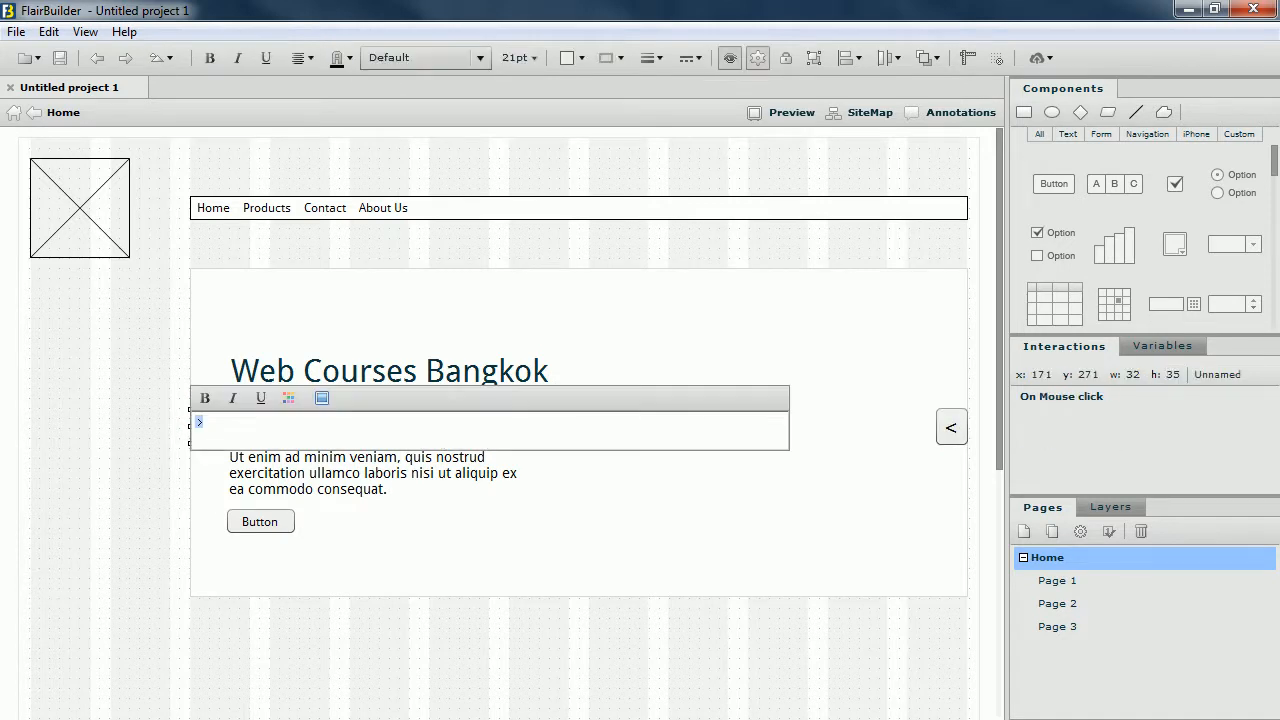
type("<")
key("Return")
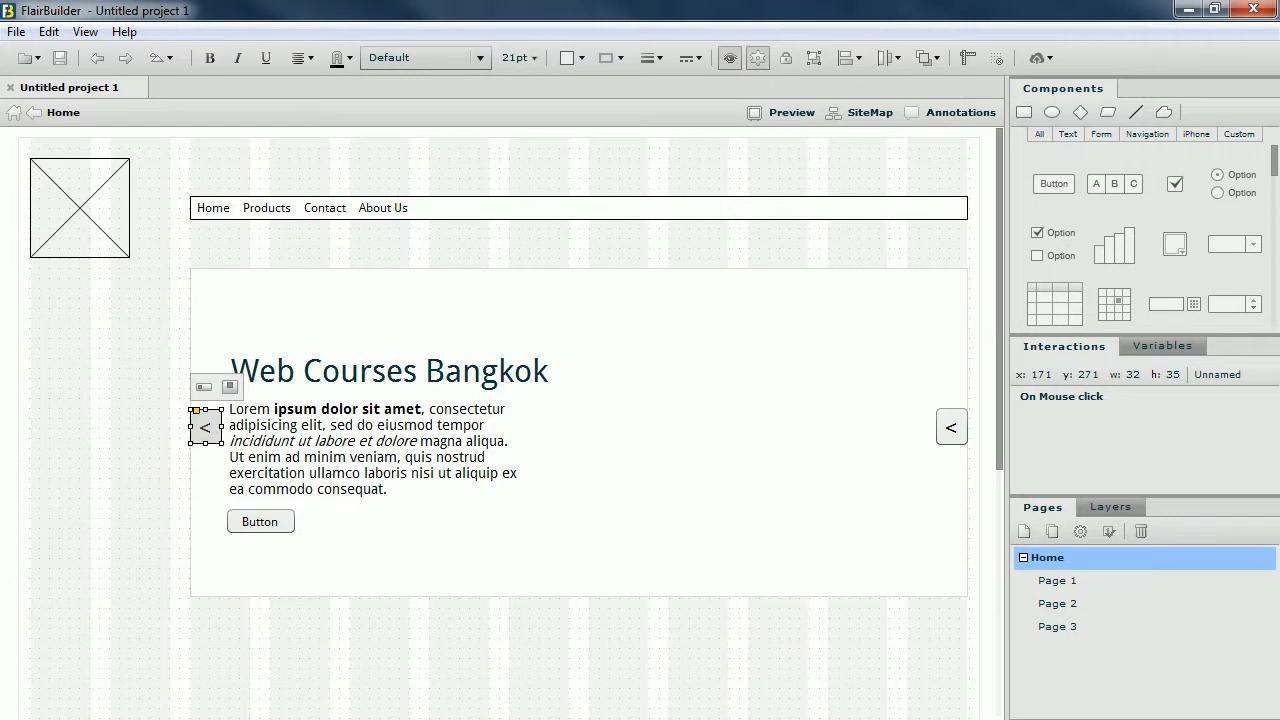
double_click(951, 427)
type(">")
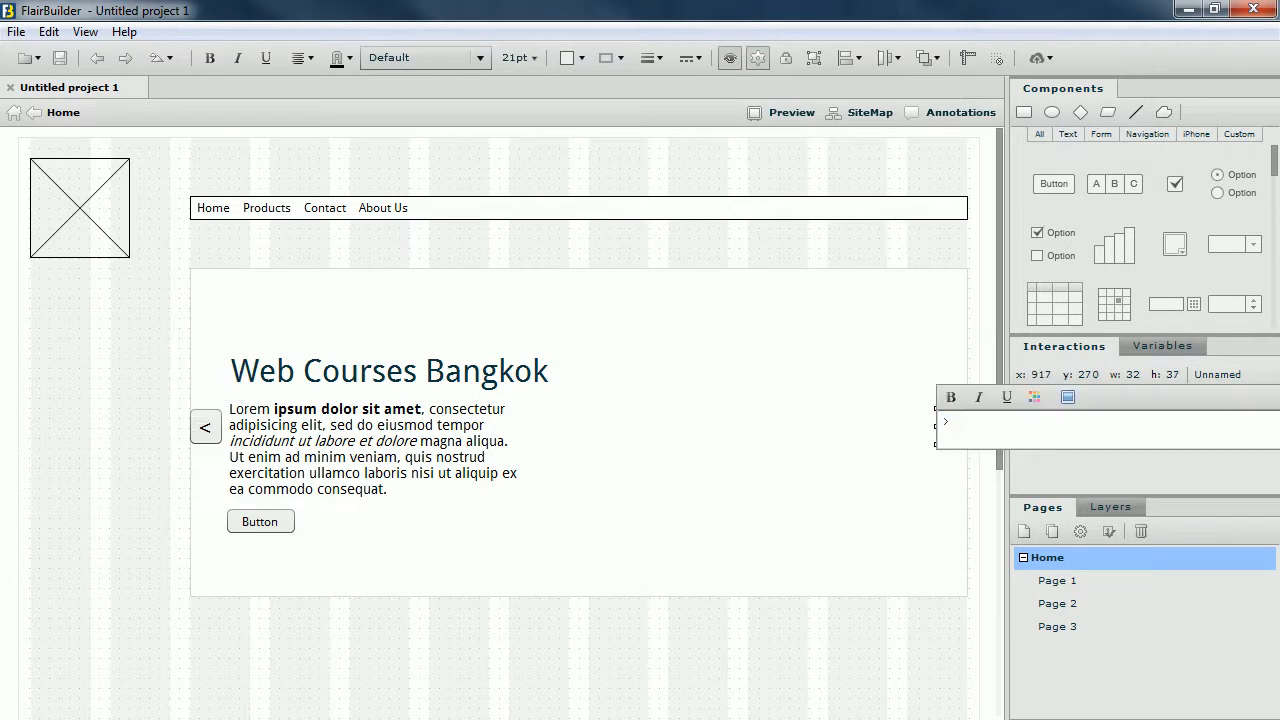
key("Return")
key("Escape")
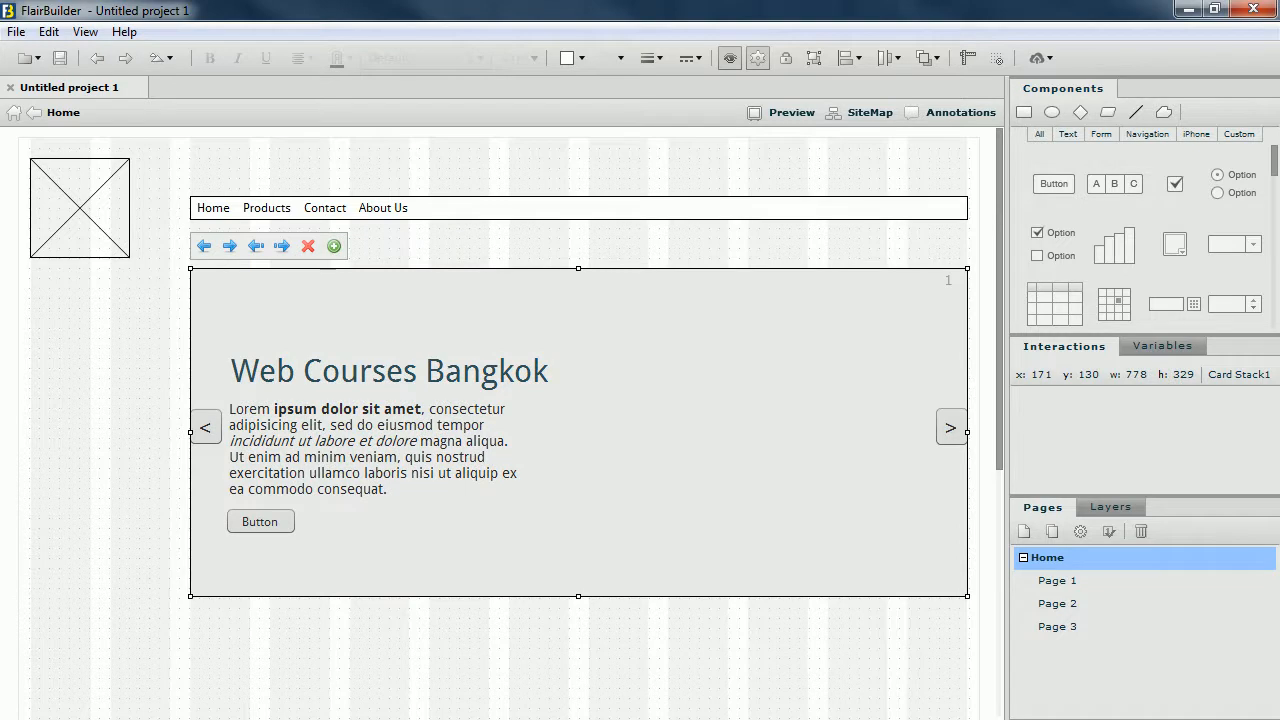
Give the ">" button a mouse-click interaction that browses Card Stack1 to Next and goes round the cards
left_click(951, 427)
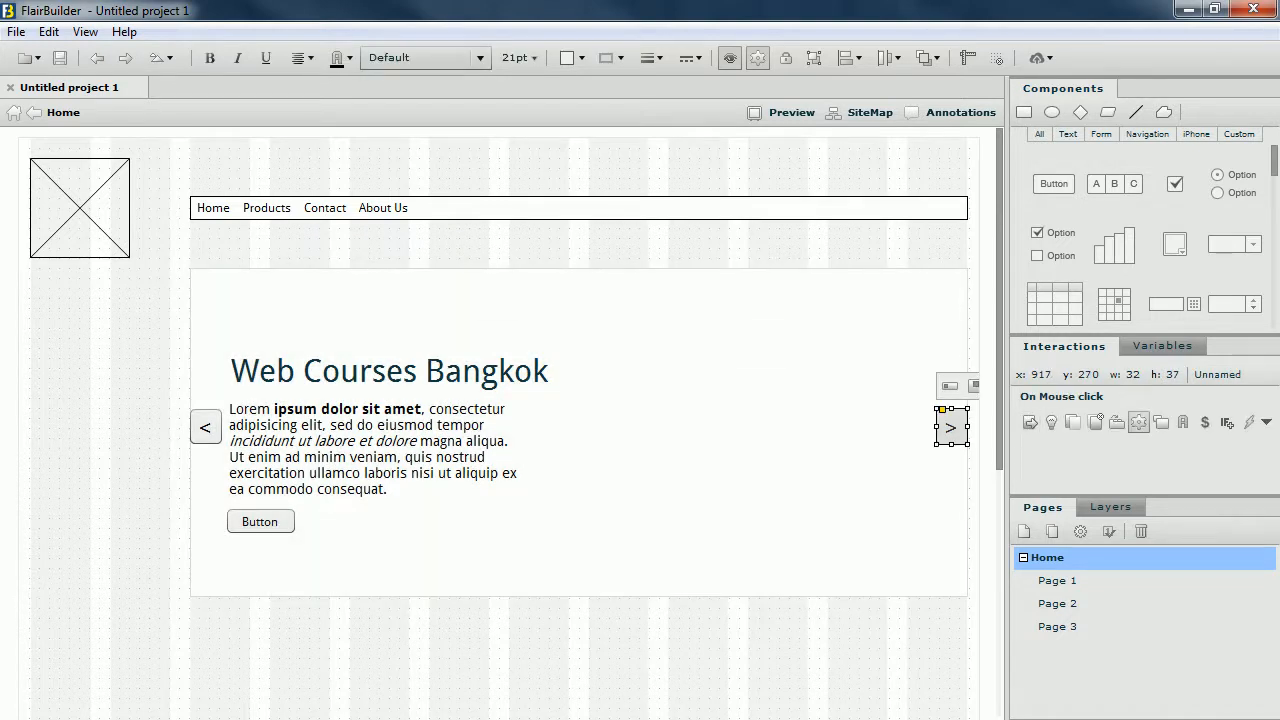
mouse_move(1095, 422)
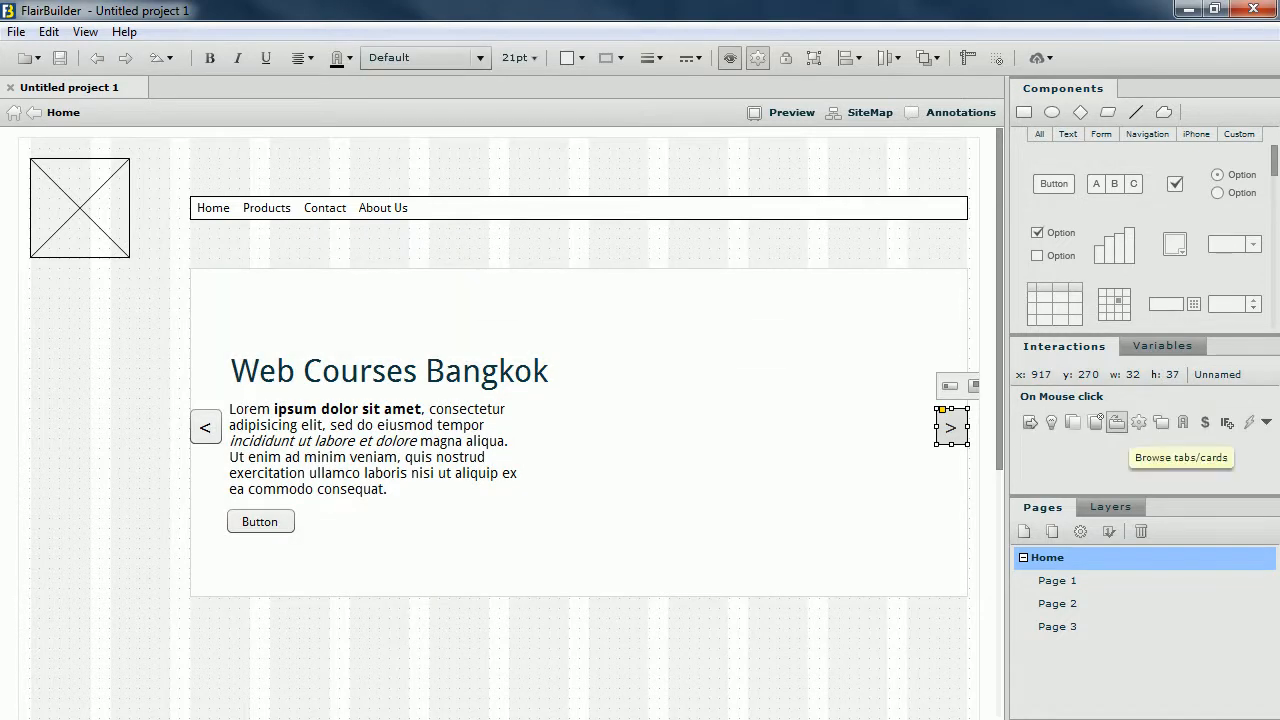
left_click(1116, 421)
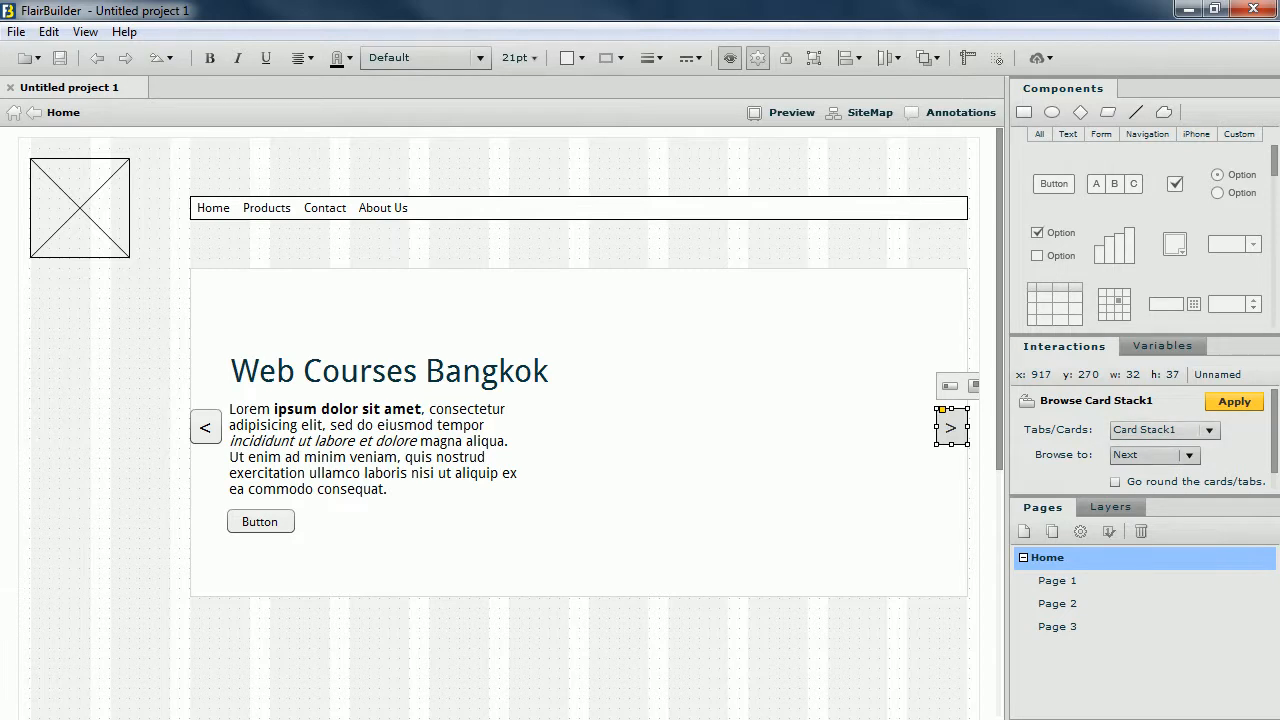
left_click(1115, 481)
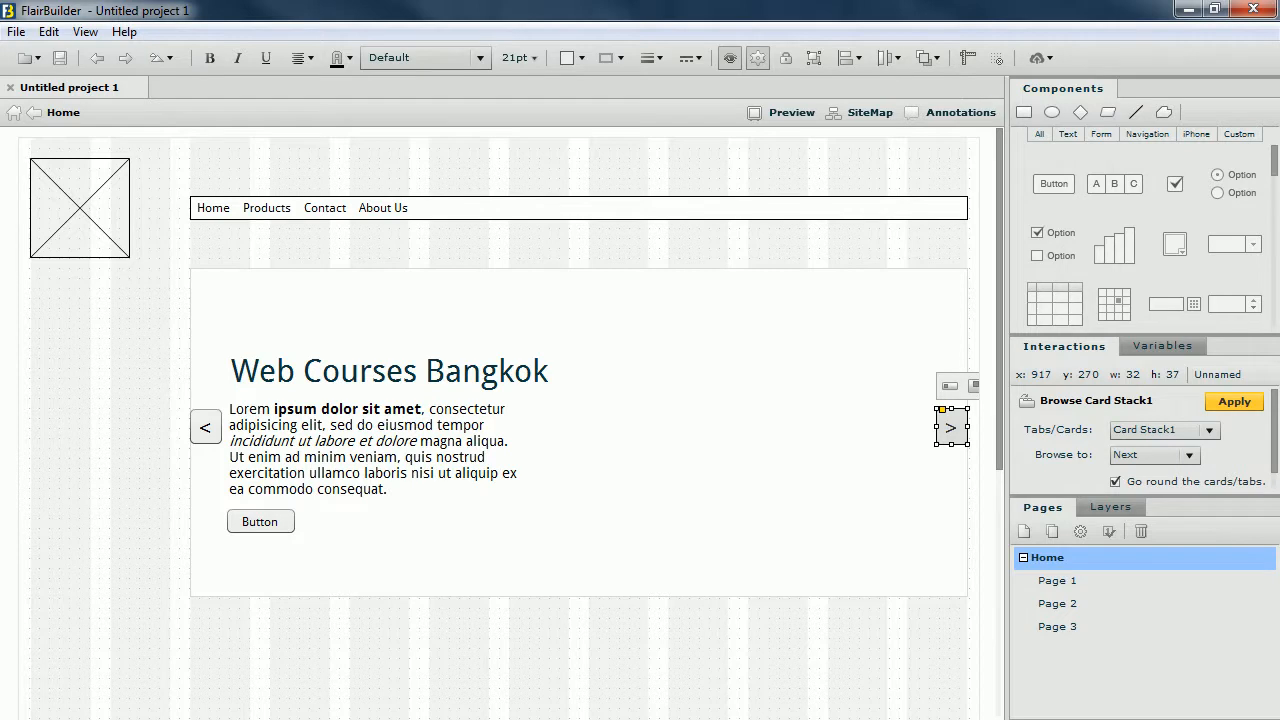
left_click(1234, 401)
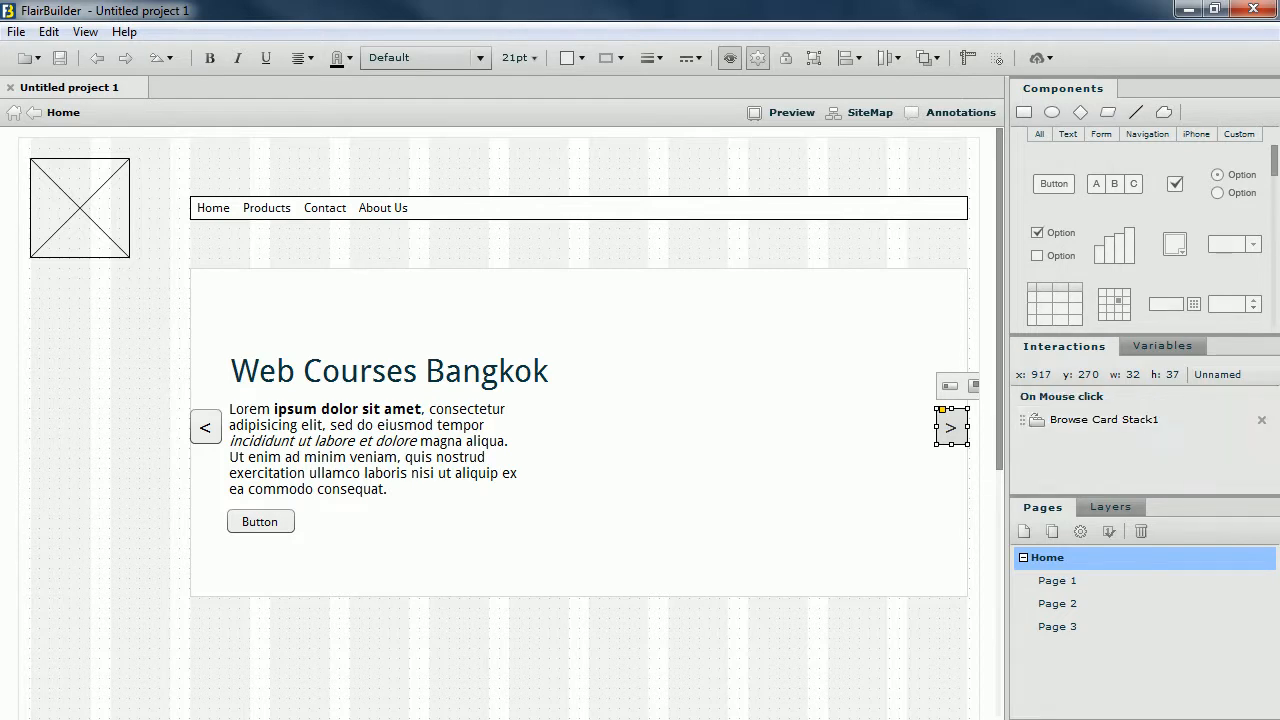
Give the "<" button a mouse-click interaction that browses Card Stack1 to Previous
left_click(205, 427)
mouse_move(1073, 421)
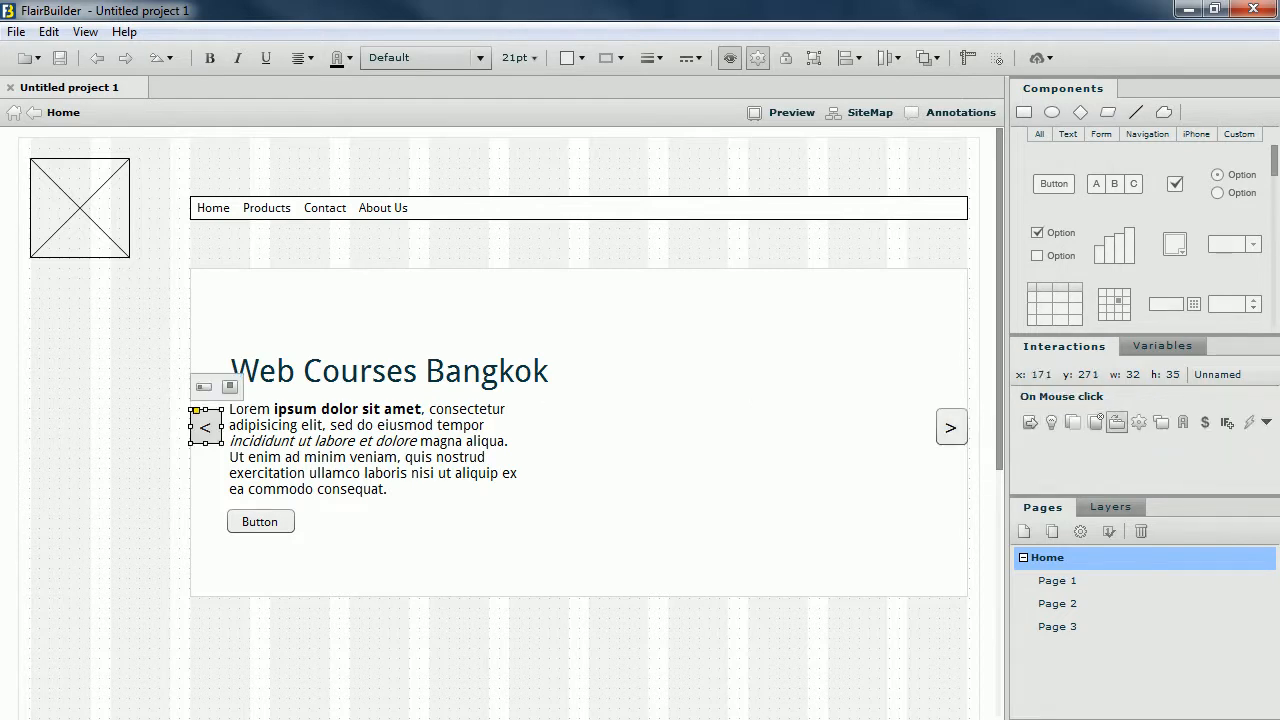
left_click(1117, 421)
left_click(1153, 455)
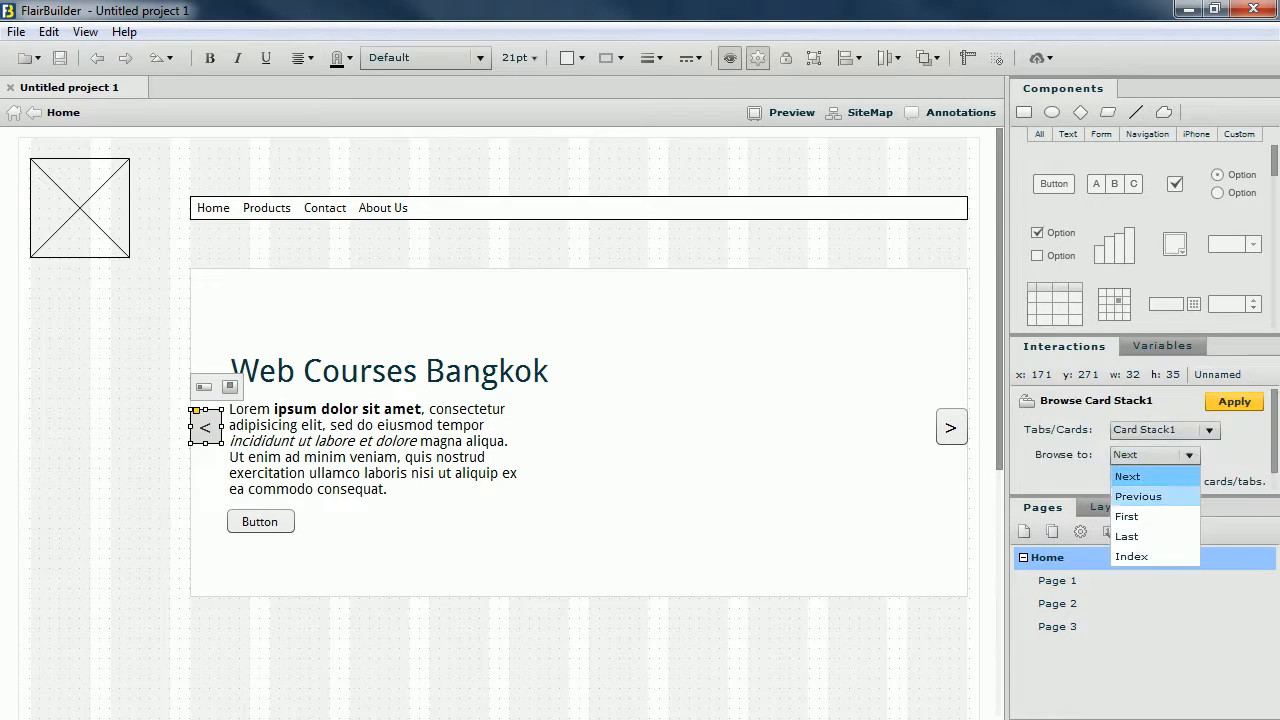
left_click(1135, 494)
left_click(1153, 455)
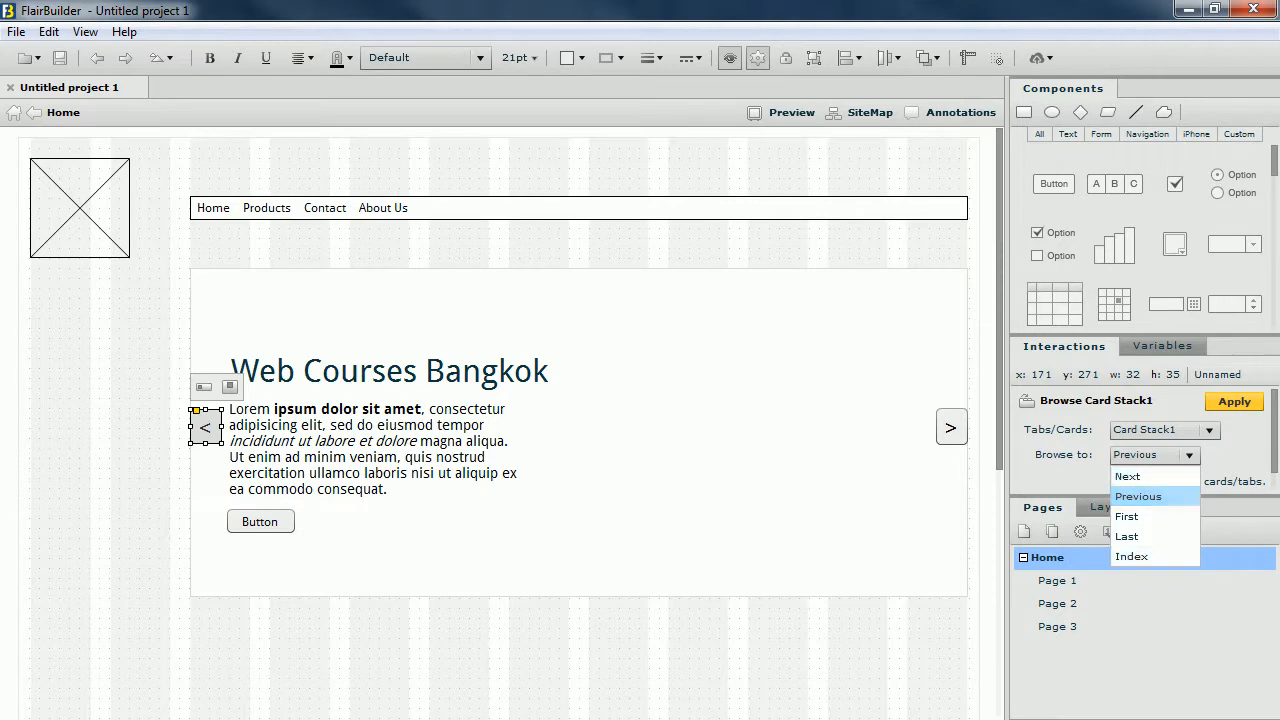
left_click(1138, 496)
left_click(1234, 401)
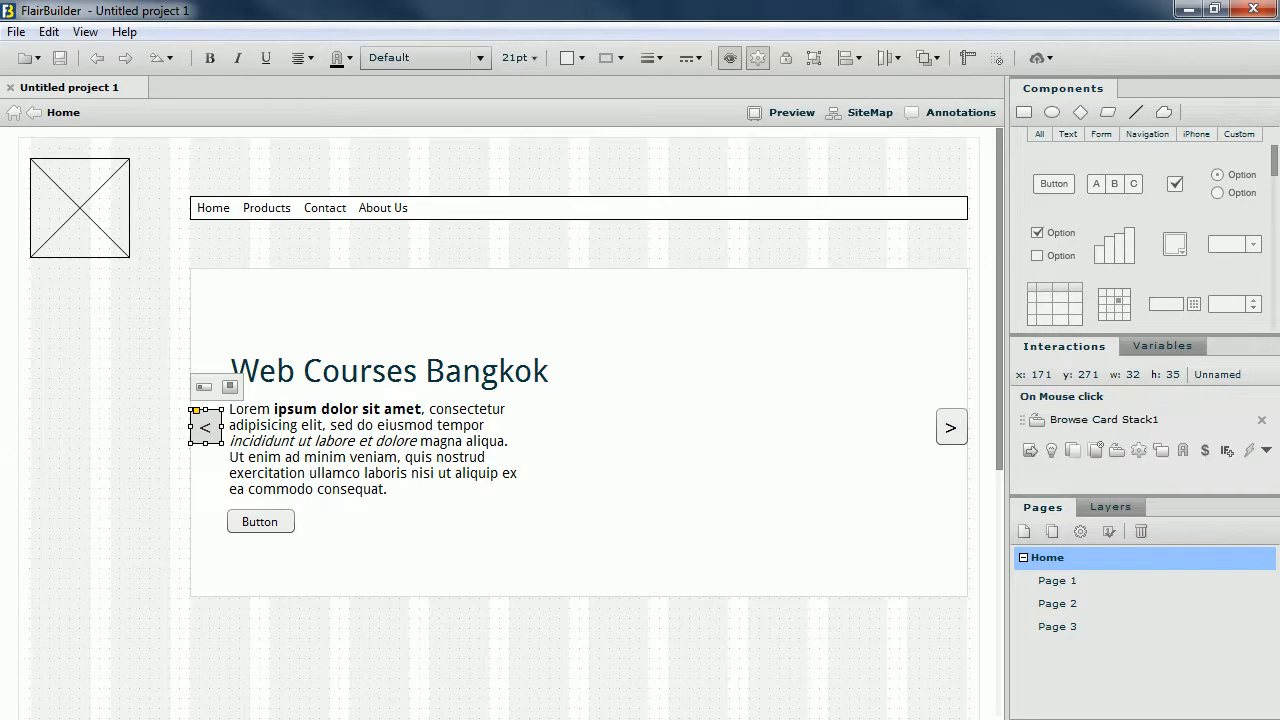
Preview the page and test the ">" button by cycling repeatedly through the slider's cards
left_click(783, 112)
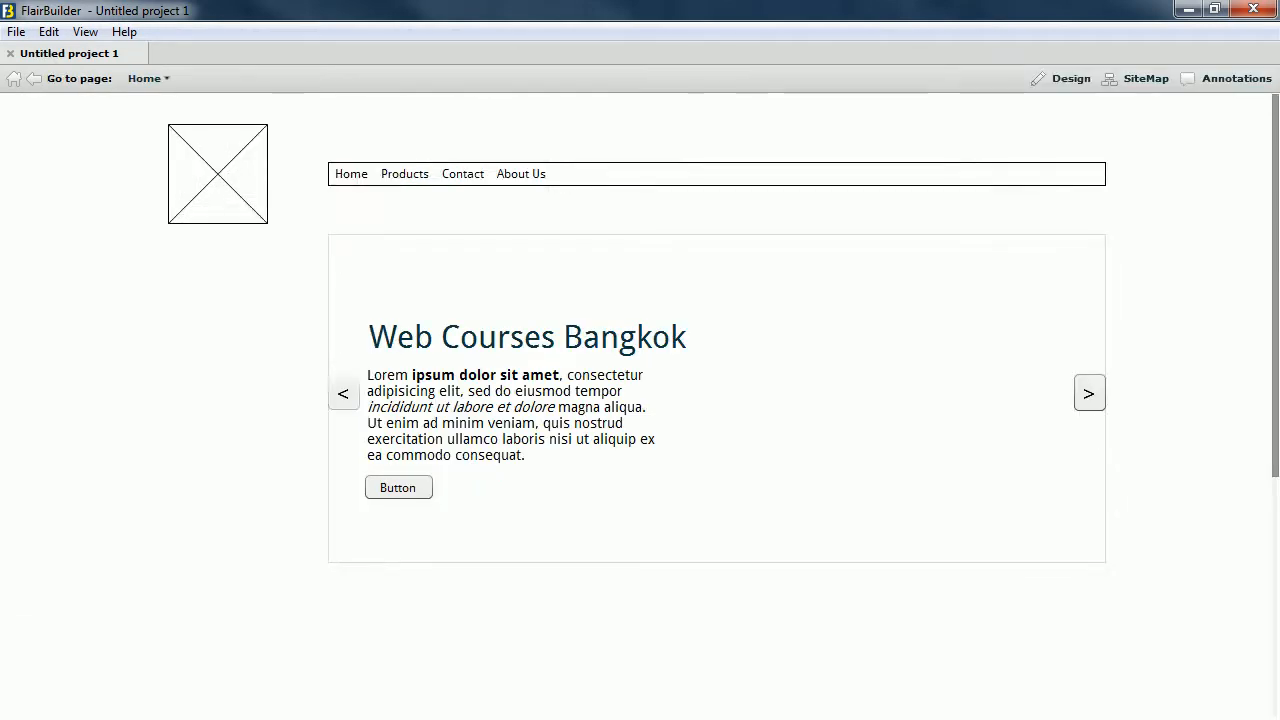
left_click(1089, 393)
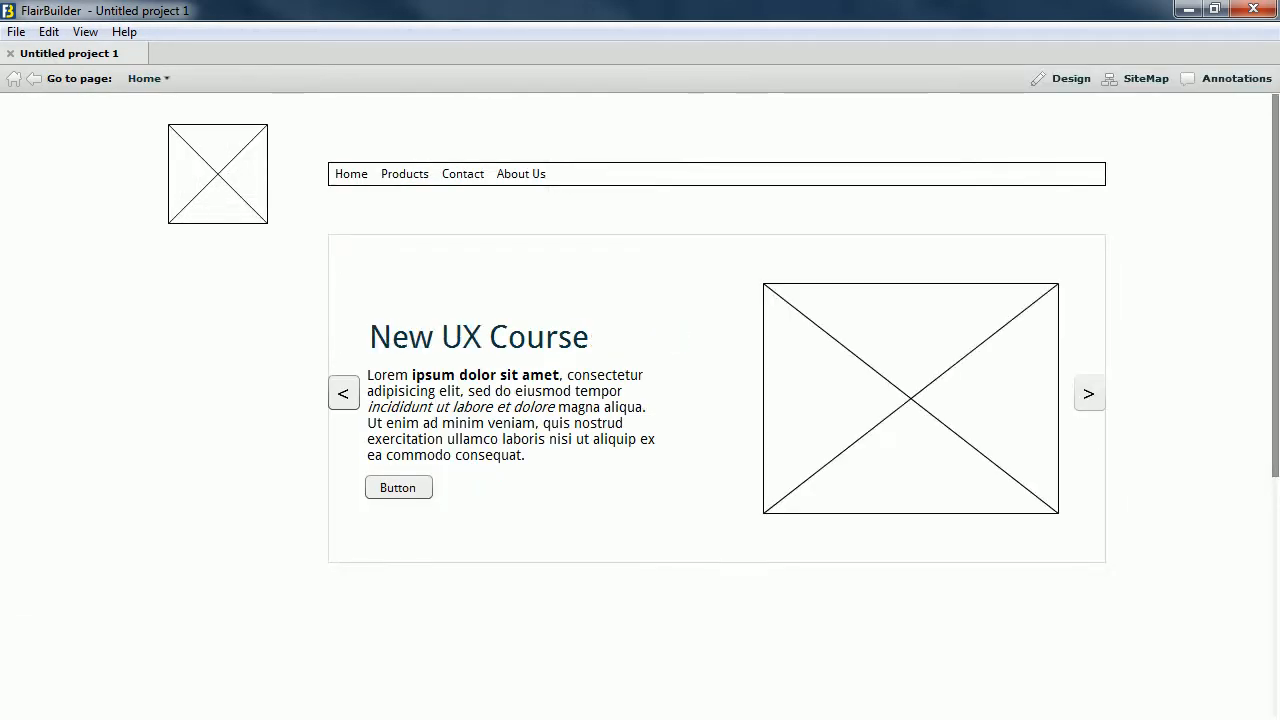
left_click(1089, 393)
left_click(1089, 393)
left_click(1089, 393)
left_click(1089, 393)
left_click(1089, 393)
left_click(1089, 393)
left_click(1089, 393)
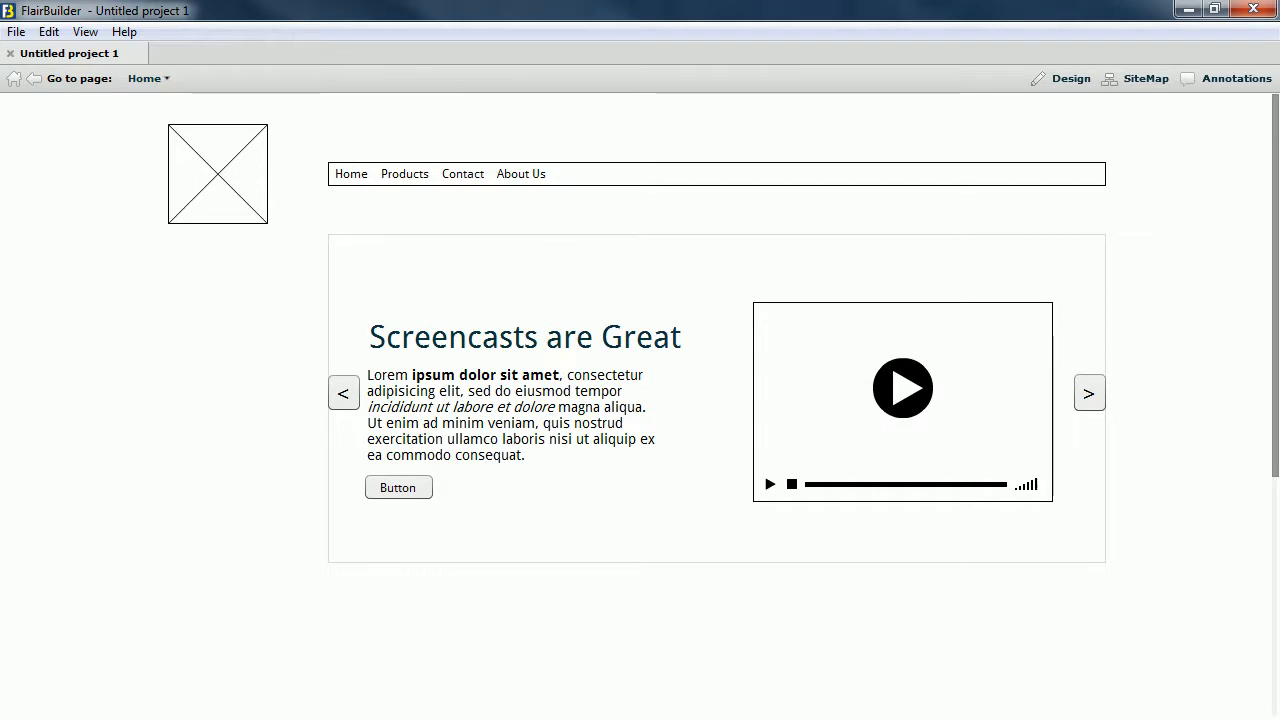
Back in design mode, add a three-dot page indicator centred near the slider's bottom edge at x 535, y 433
left_click(1060, 78)
scroll(1150, 240, "down", 10)
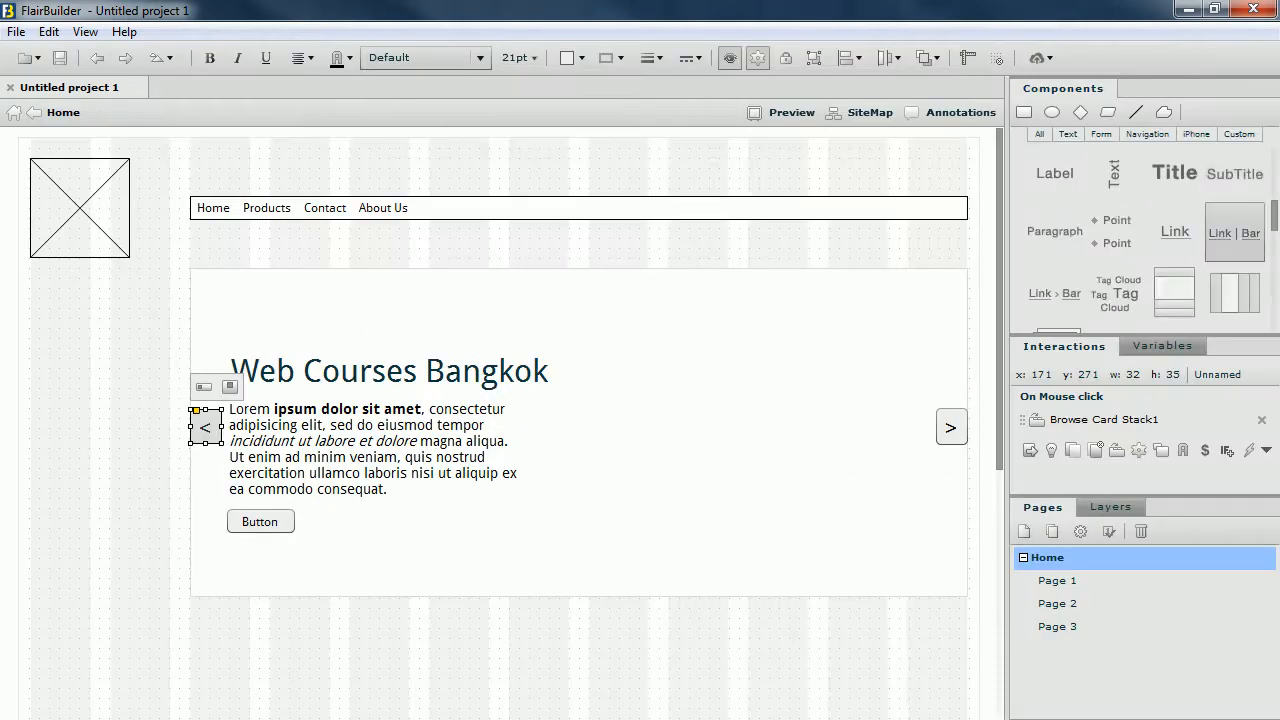
scroll(1150, 240, "down", 8)
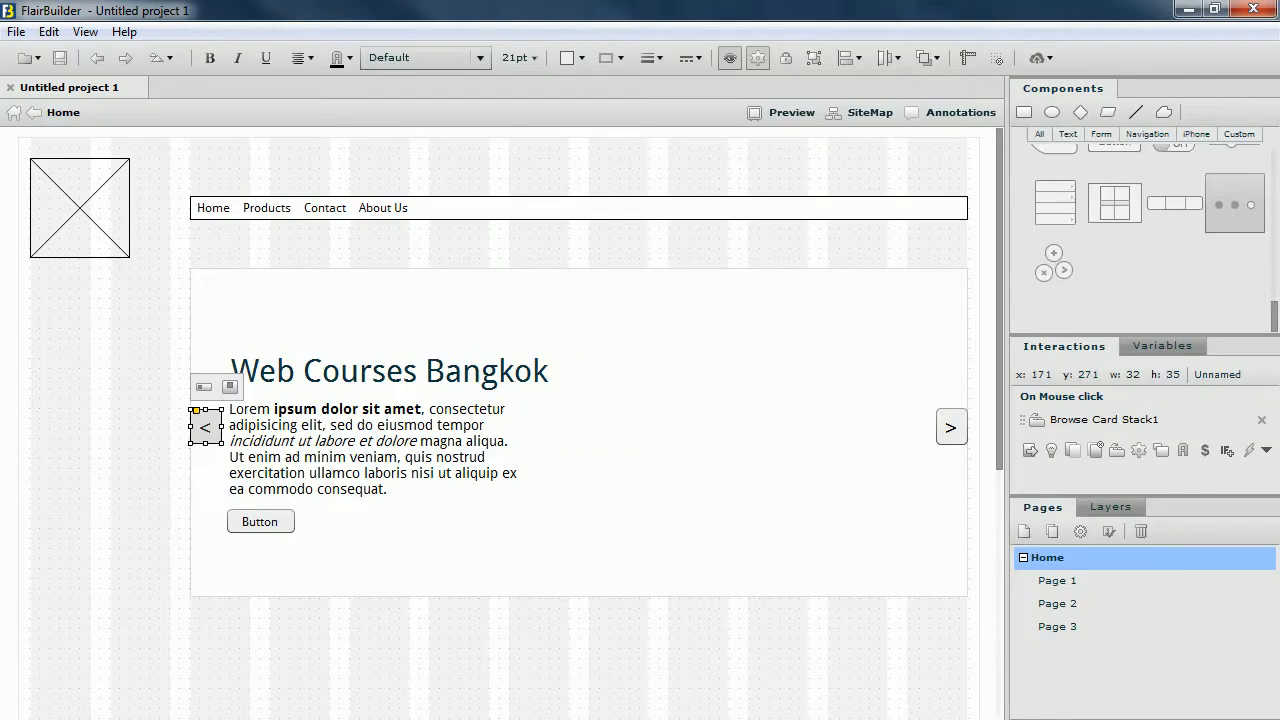
left_click_drag(494, 541, 580, 576)
key("Return")
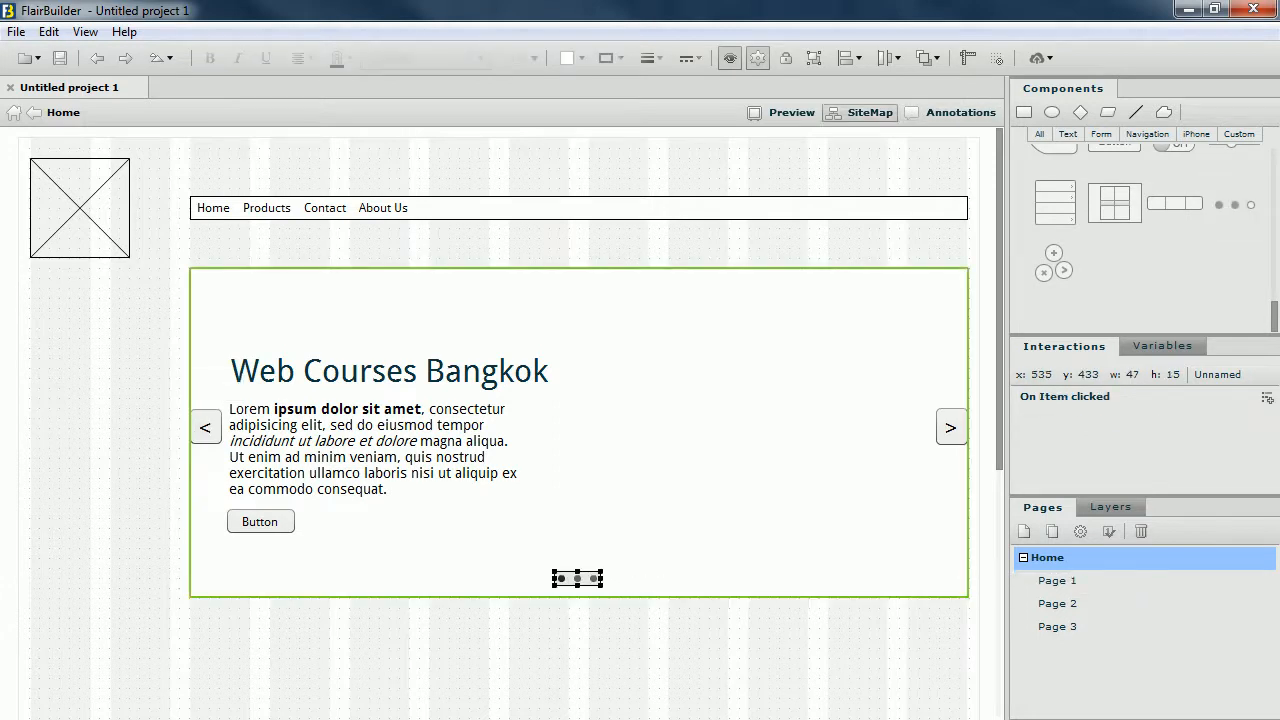
Preview the page with the dot indicator and cycle forward through all three cards
left_click(780, 112)
left_click(1089, 393)
left_click(1089, 393)
left_click(1089, 393)
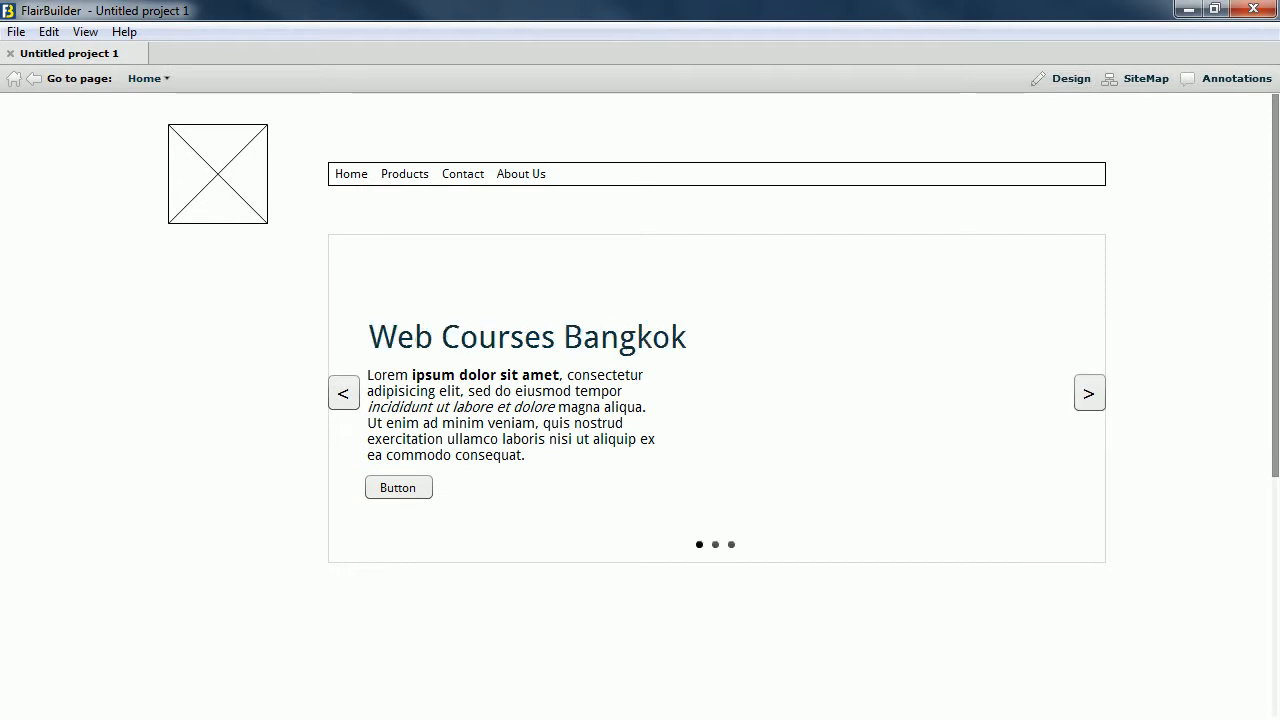